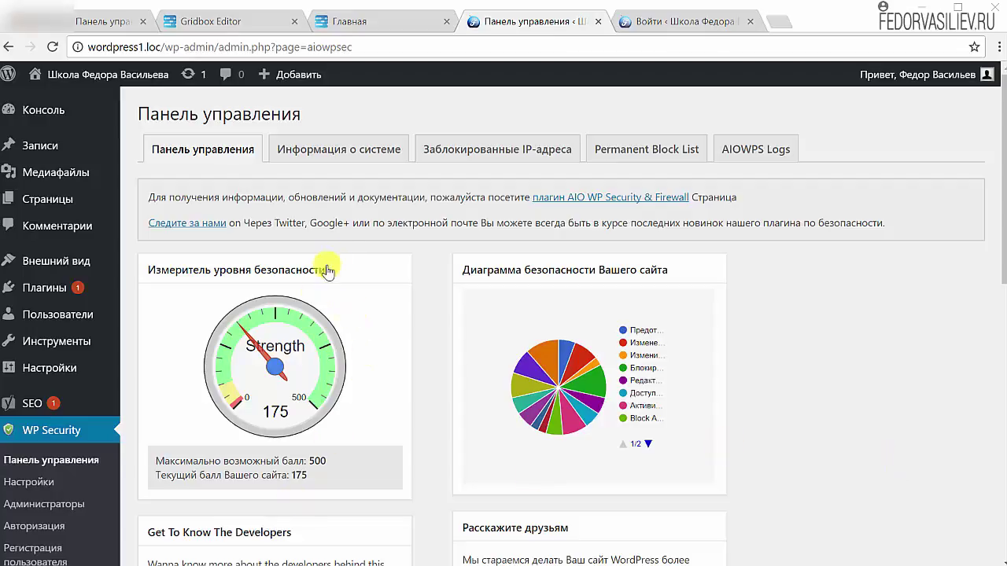
Step: Open WP Security Settings and review the backup, disable-features and debug sections
scroll(346, 250, "down", 2)
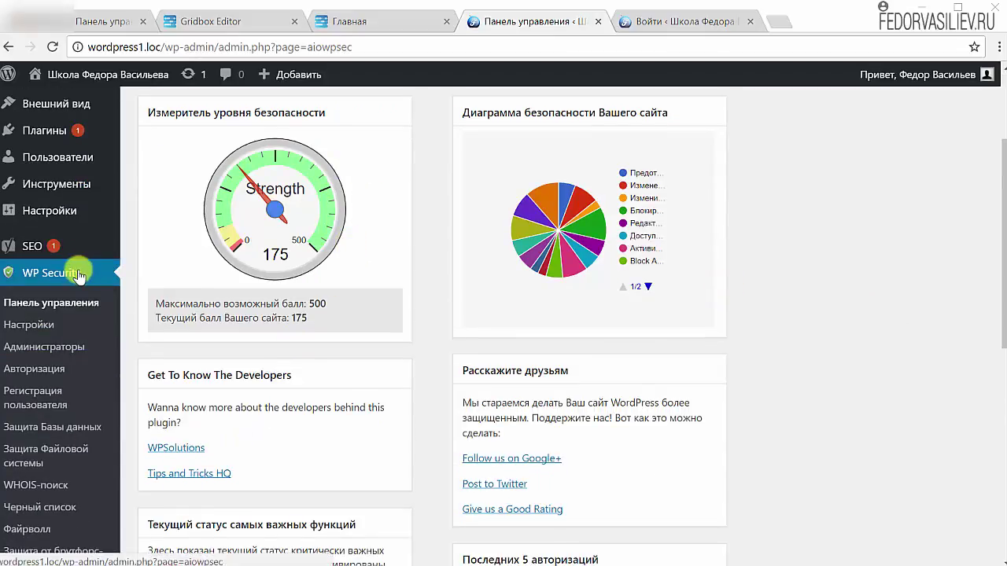
left_click(29, 328)
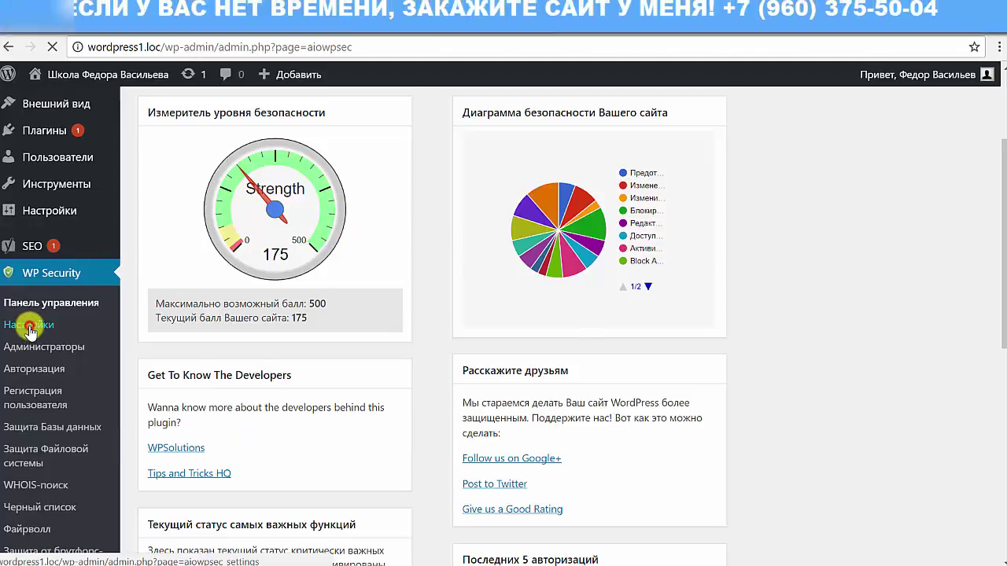
scroll(501, 393, "down", 3)
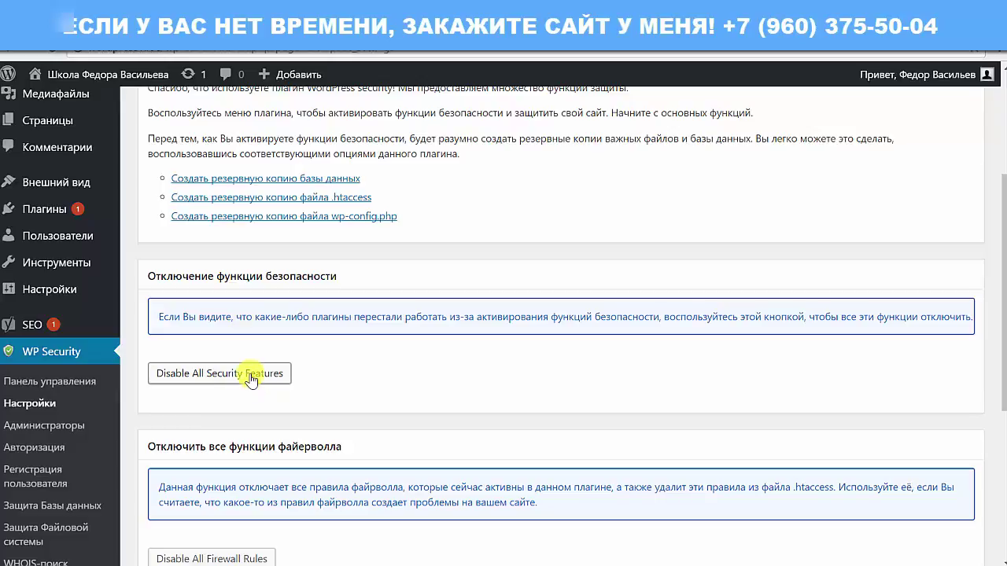
scroll(535, 299, "down", 3)
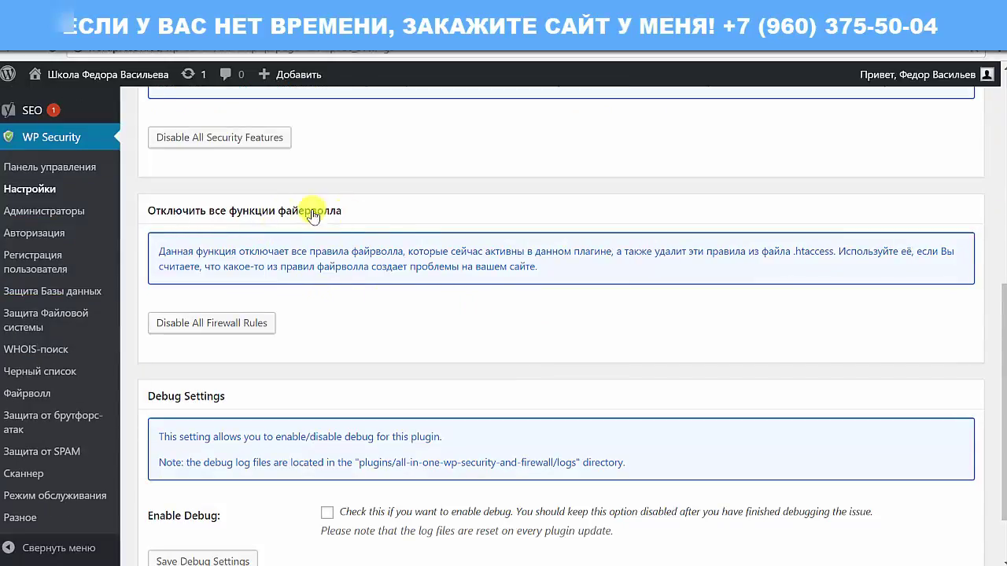
scroll(299, 294, "down", 1)
left_click_drag(154, 356, 630, 390)
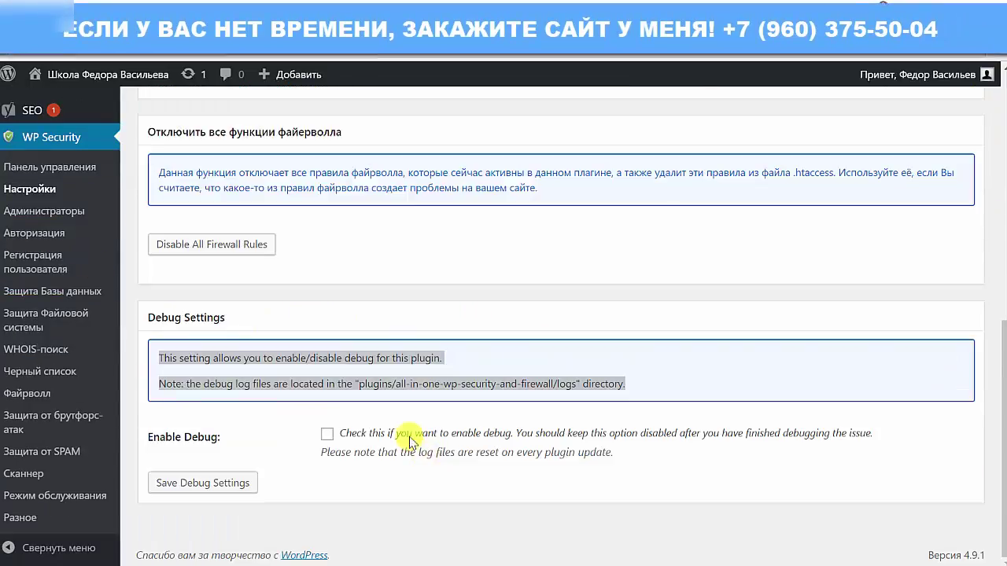
left_click(412, 377)
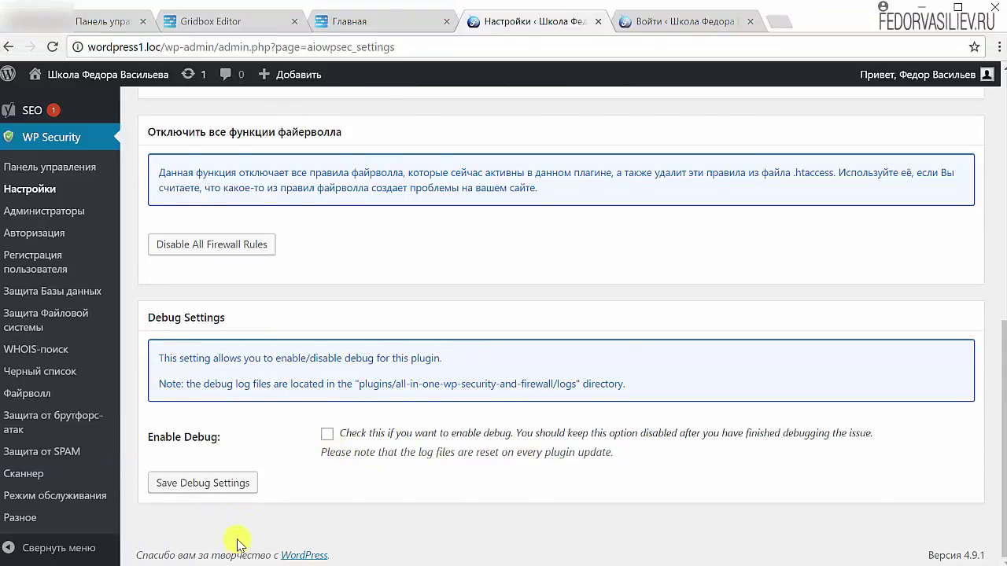
scroll(236, 543, "up", 15)
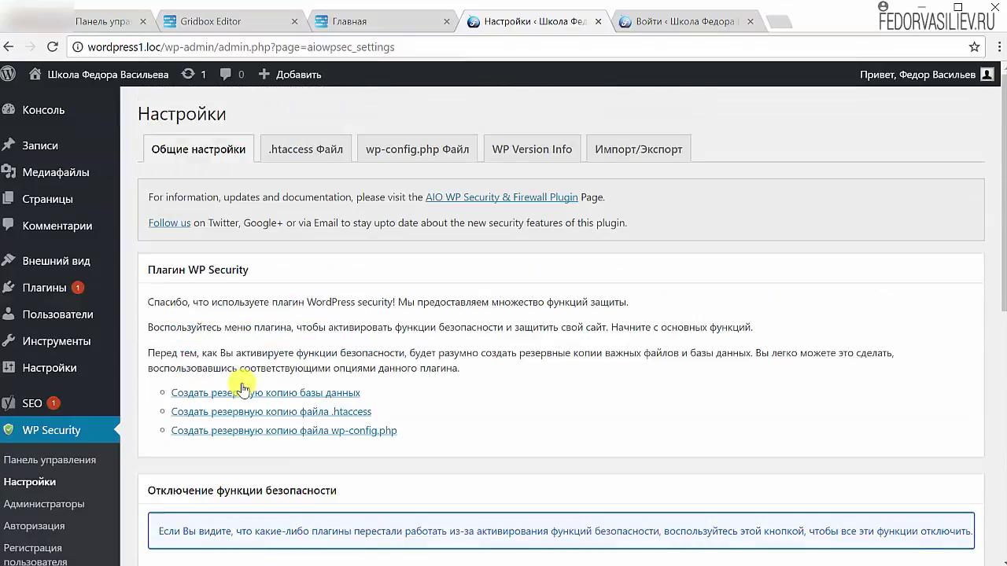
Step: Open the .htaccess File tab and browse for an htaccess backup file, then cancel
left_click(313, 153)
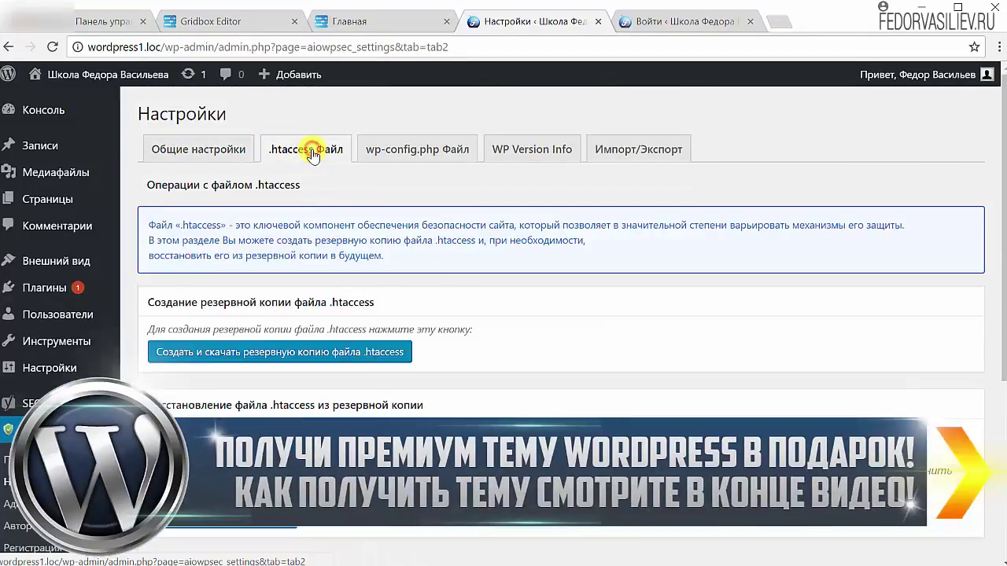
scroll(449, 302, "down", 1)
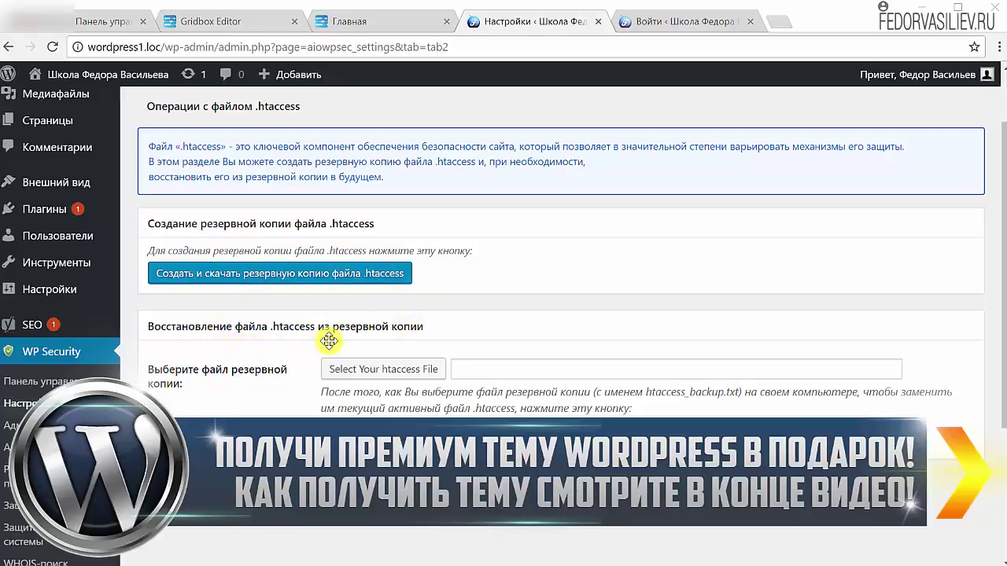
left_click(400, 371)
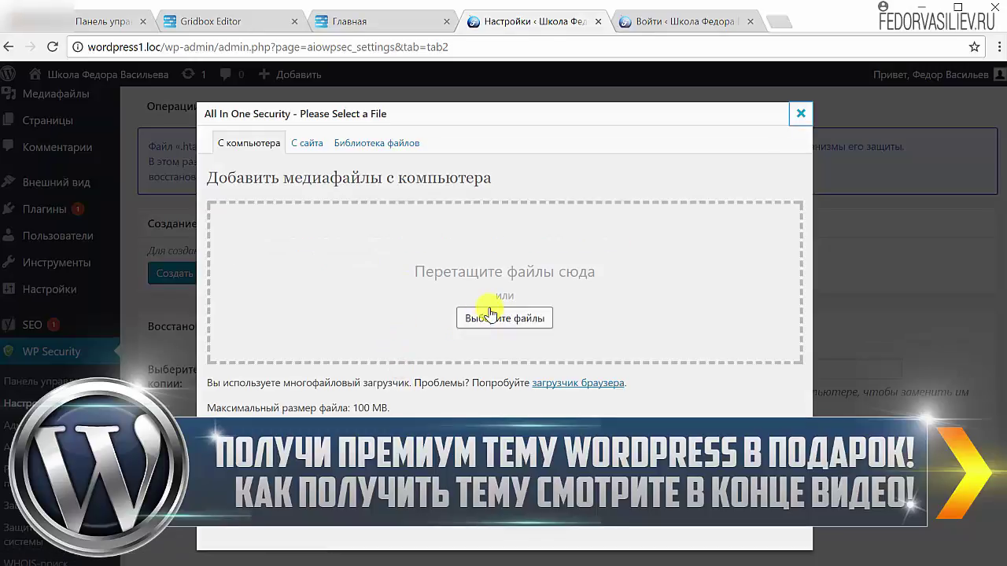
left_click(801, 114)
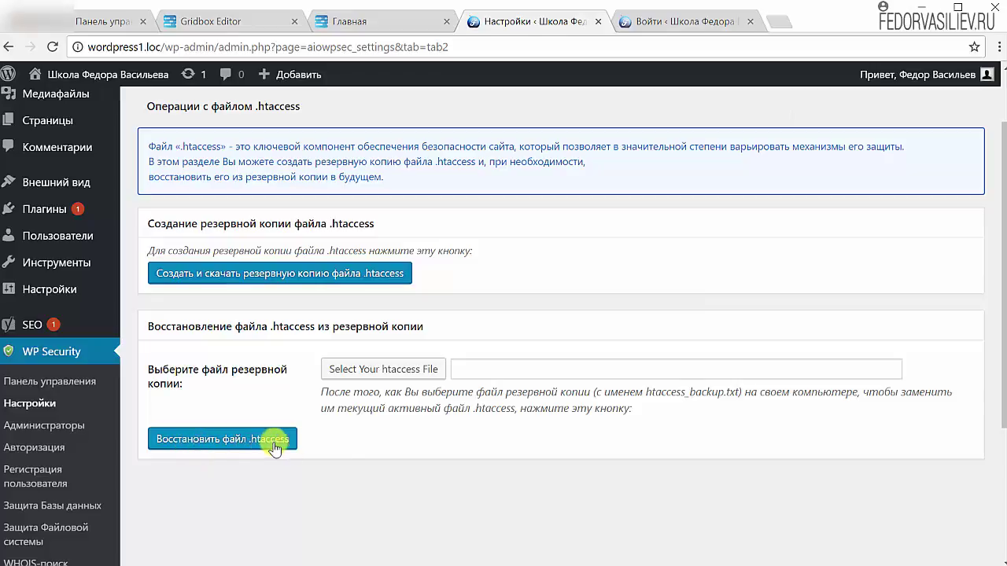
Step: View the wp-config.php File tab's backup and restore options
scroll(779, 472, "up", 1)
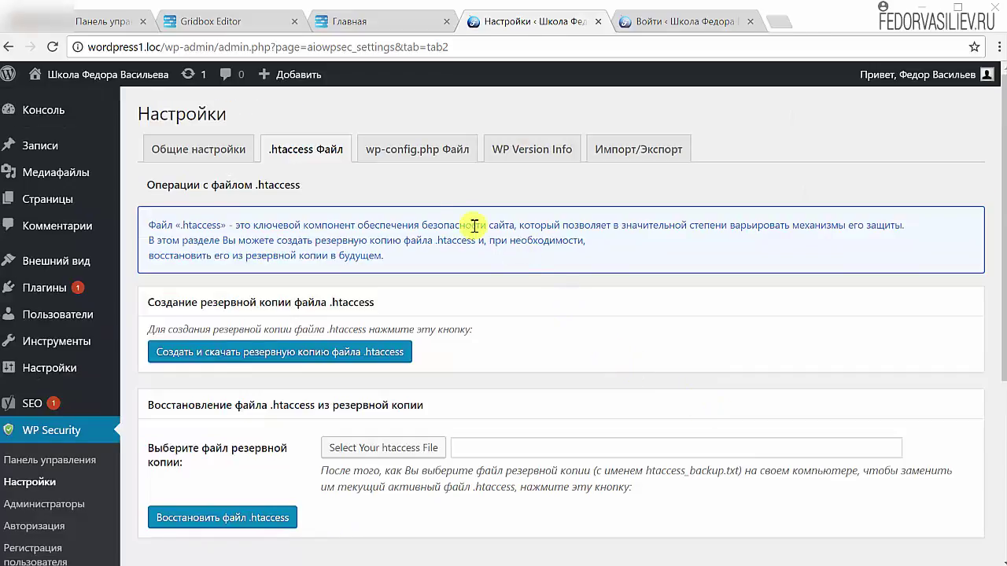
left_click(408, 165)
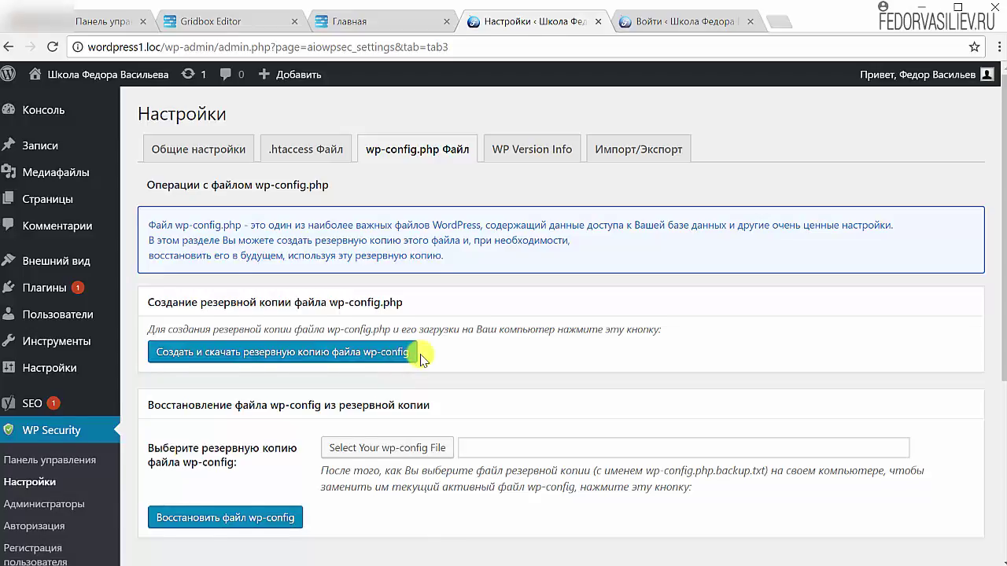
scroll(421, 358, "down", 2)
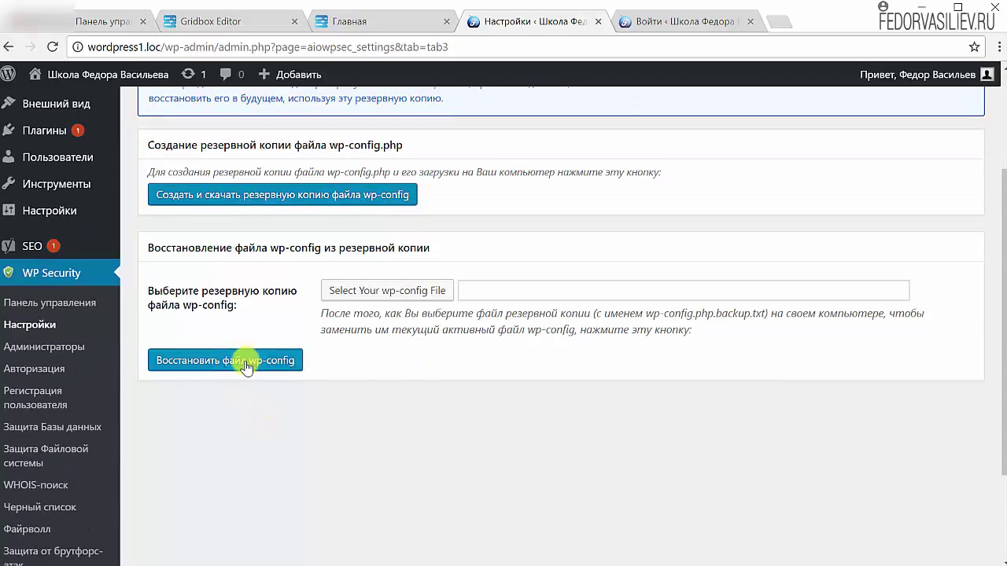
scroll(246, 366, "up", 2)
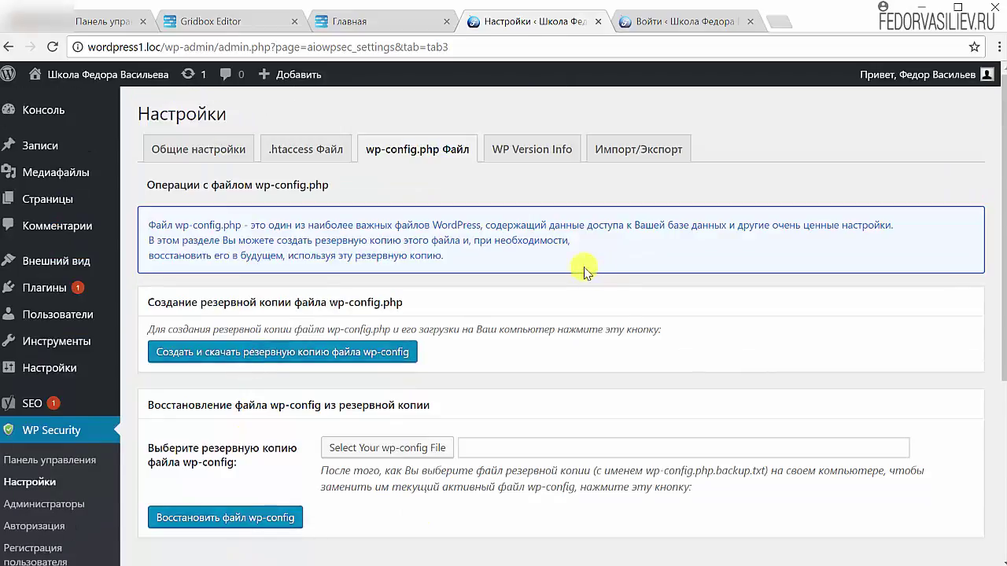
Step: On the WP Version Info tab, highlight the footer version number and the head-section explanation
left_click(550, 148)
scroll(557, 255, "down", 1)
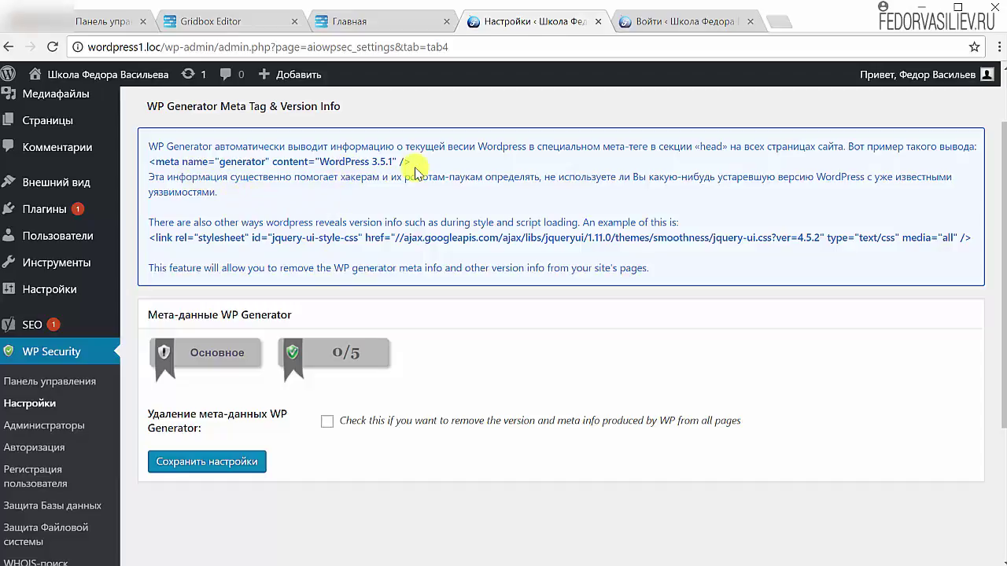
scroll(725, 313, "down", 3)
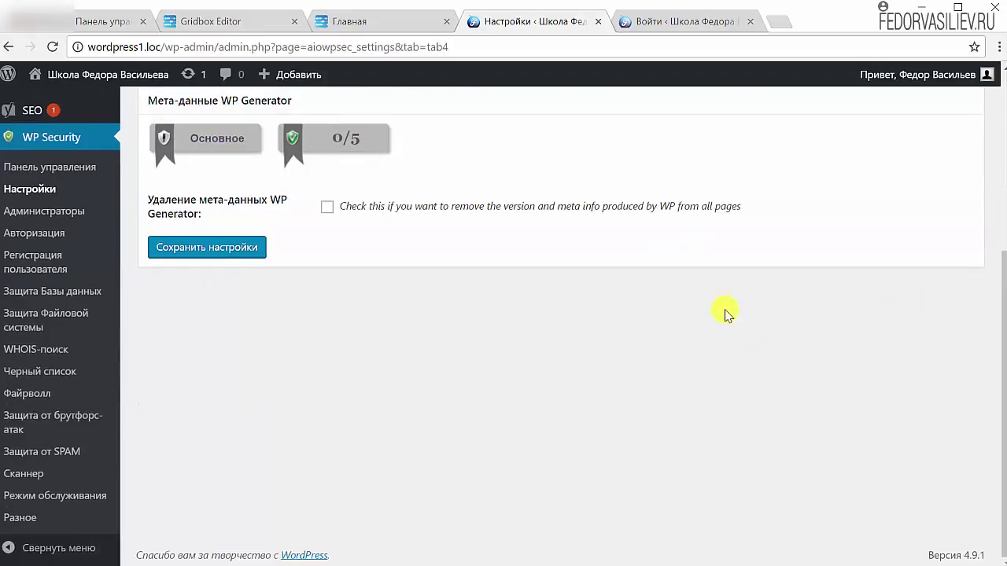
left_click_drag(939, 558, 985, 554)
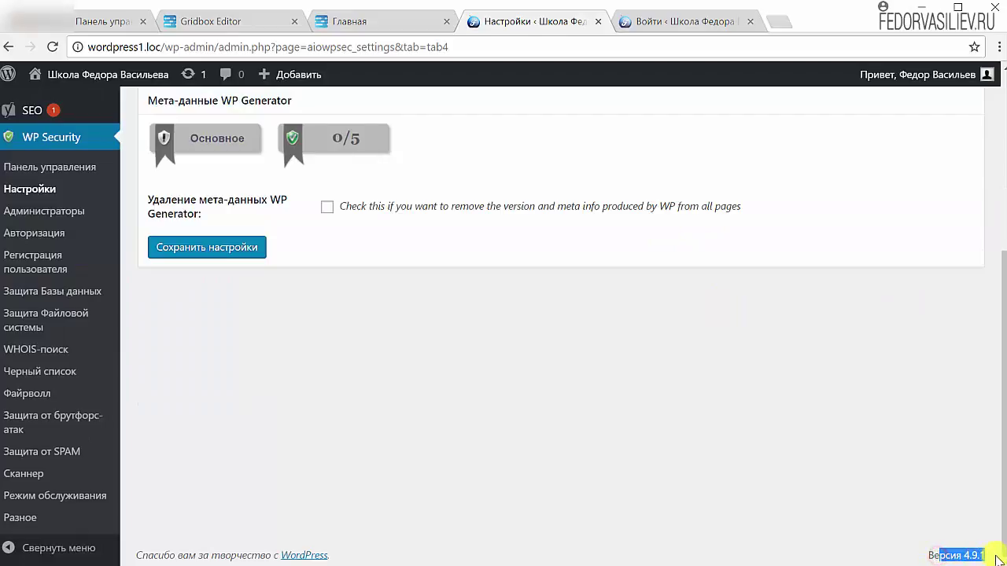
scroll(600, 425, "up", 4)
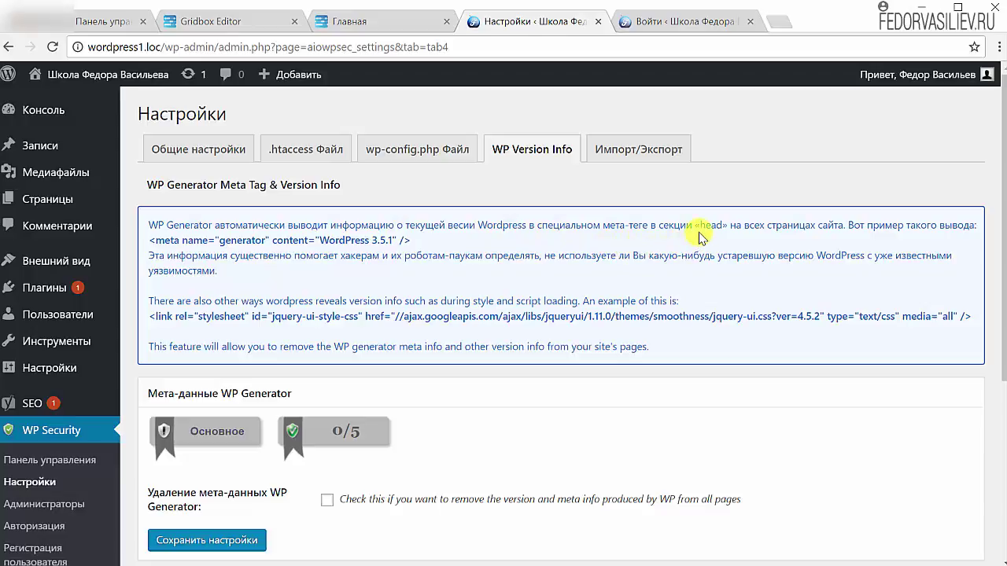
left_click_drag(698, 226, 855, 222)
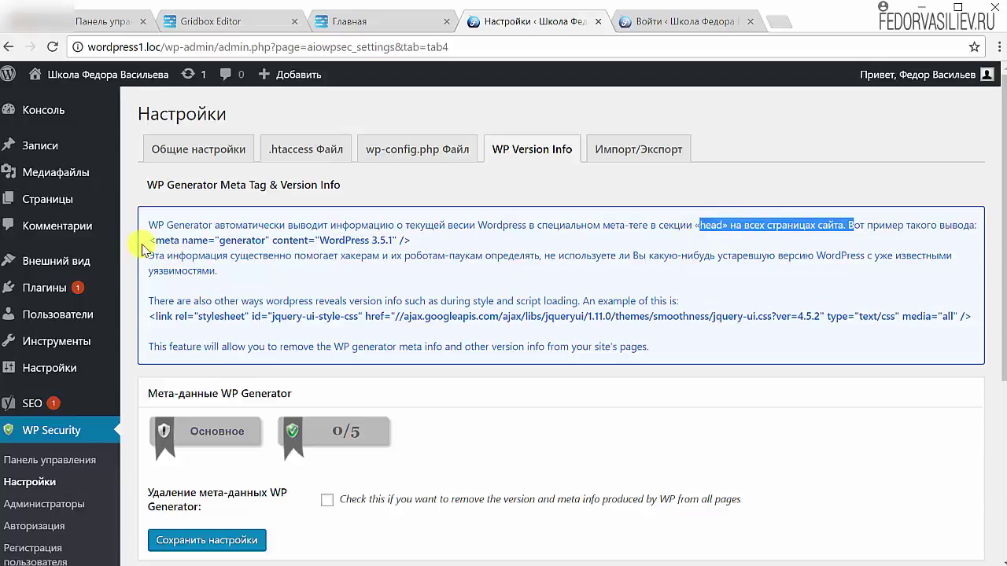
scroll(353, 254, "down", 2)
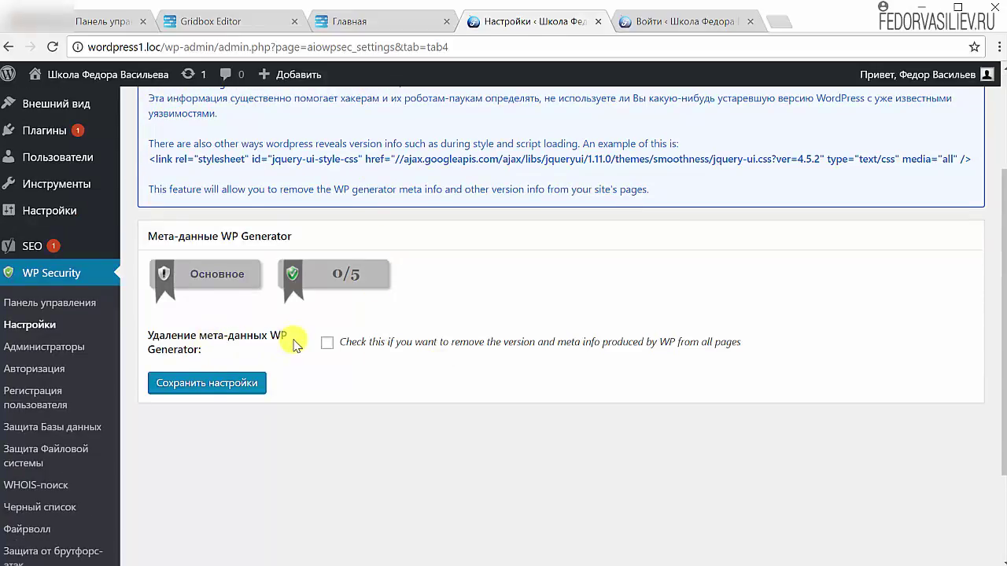
Step: Enable removal of WP Generator meta info and save, raising its score to 5/5
left_click(327, 345)
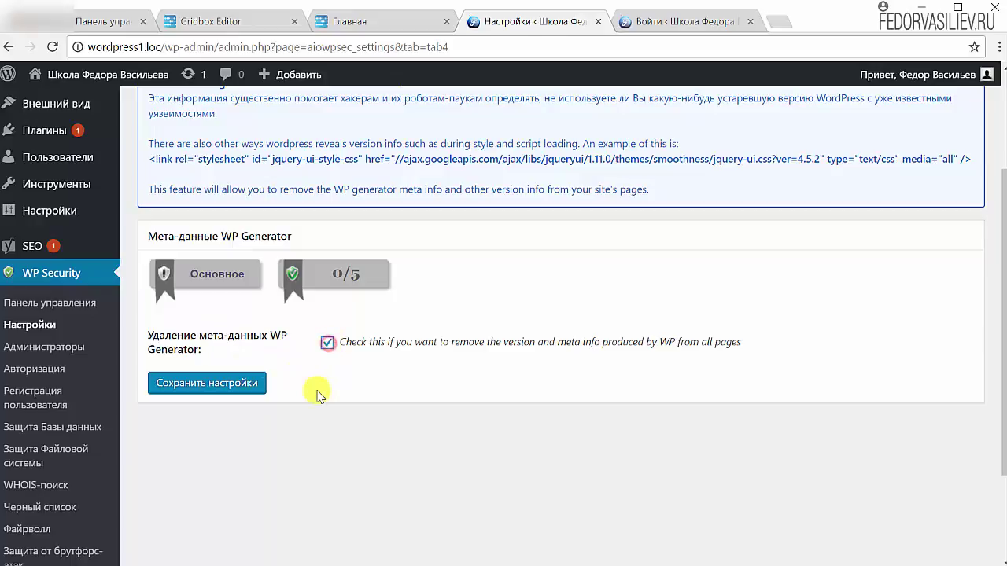
left_click(217, 384)
scroll(463, 340, "down", 3)
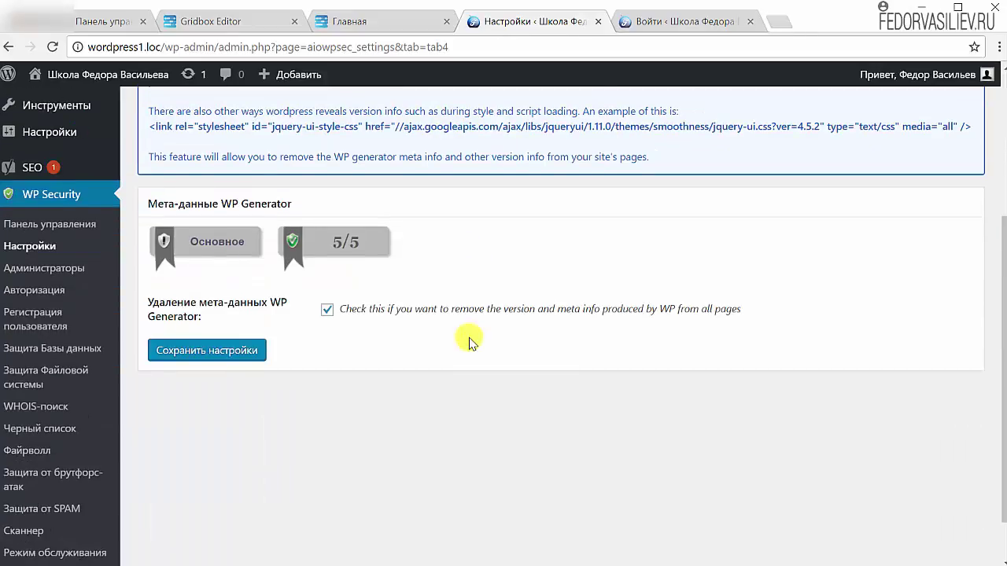
scroll(550, 327, "up", 3)
left_click(637, 206)
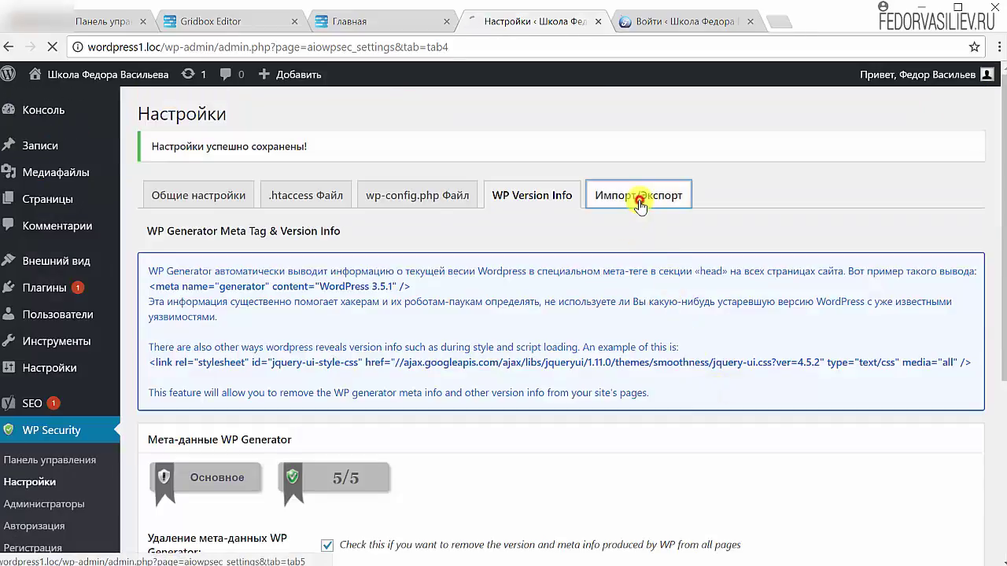
Step: Scroll through the Export and Import AIOWPS settings sections on the Import/Export tab
scroll(595, 283, "down", 2)
scroll(596, 283, "up", 2)
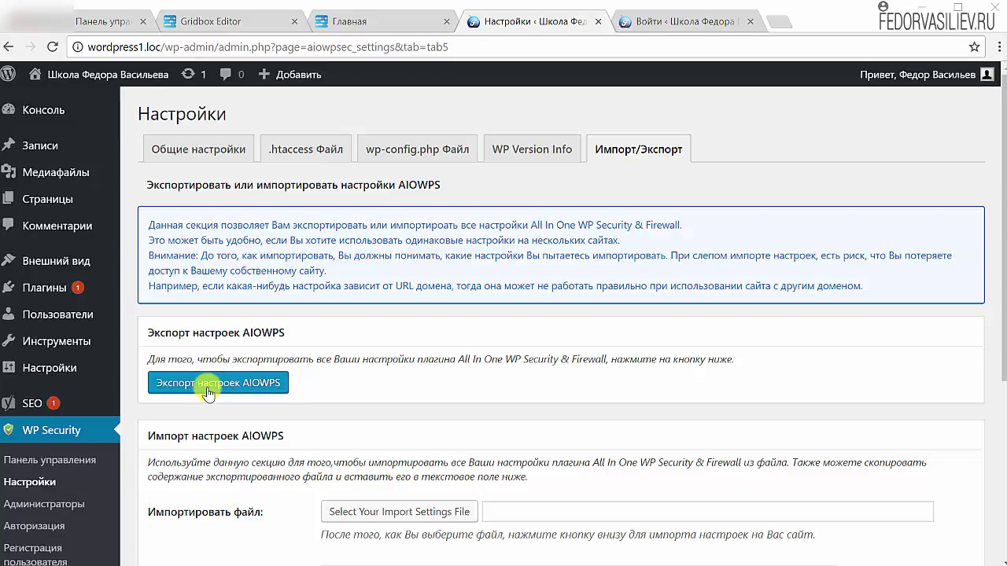
scroll(208, 393, "down", 2)
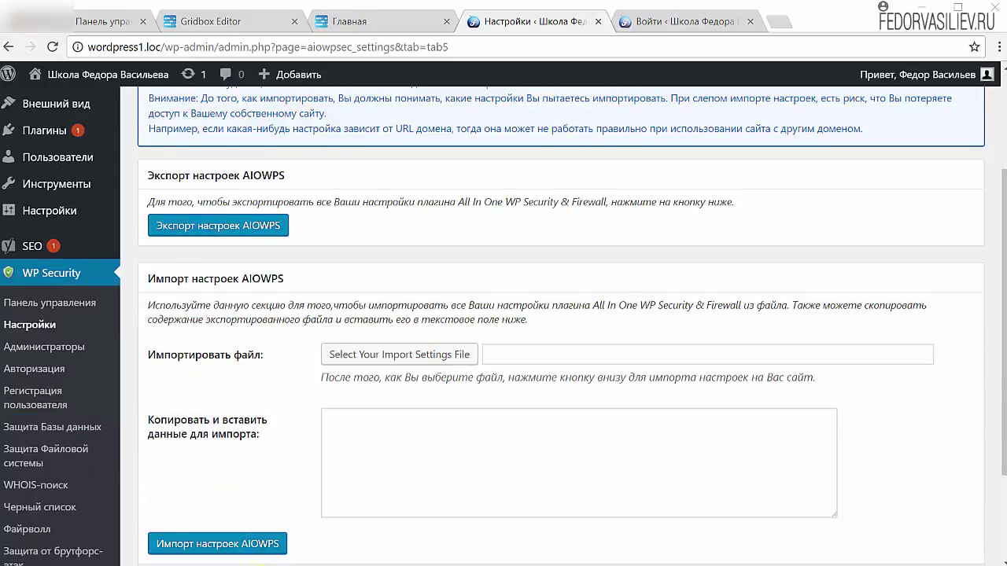
scroll(383, 308, "down", 2)
scroll(398, 315, "up", 2)
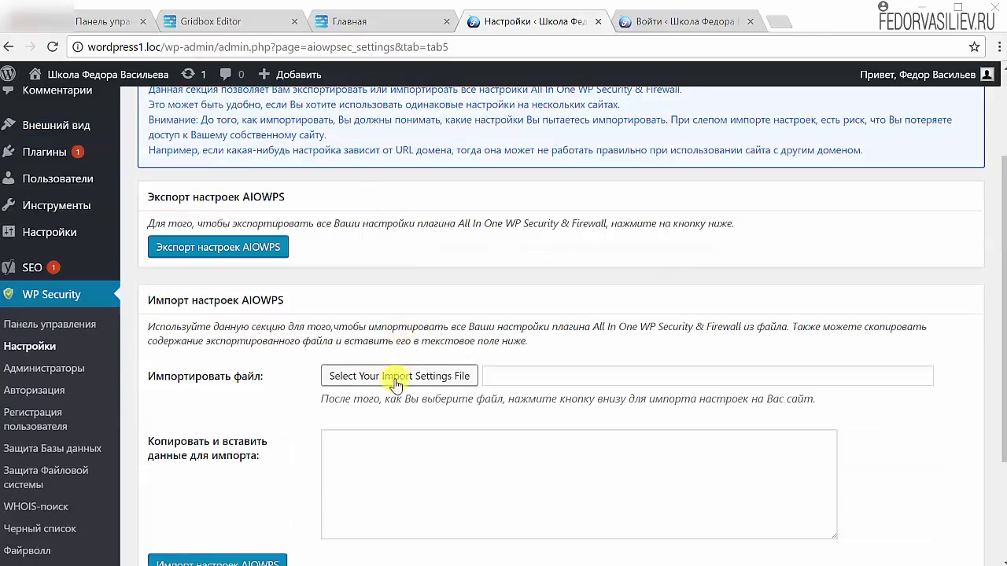
scroll(228, 390, "up", 2)
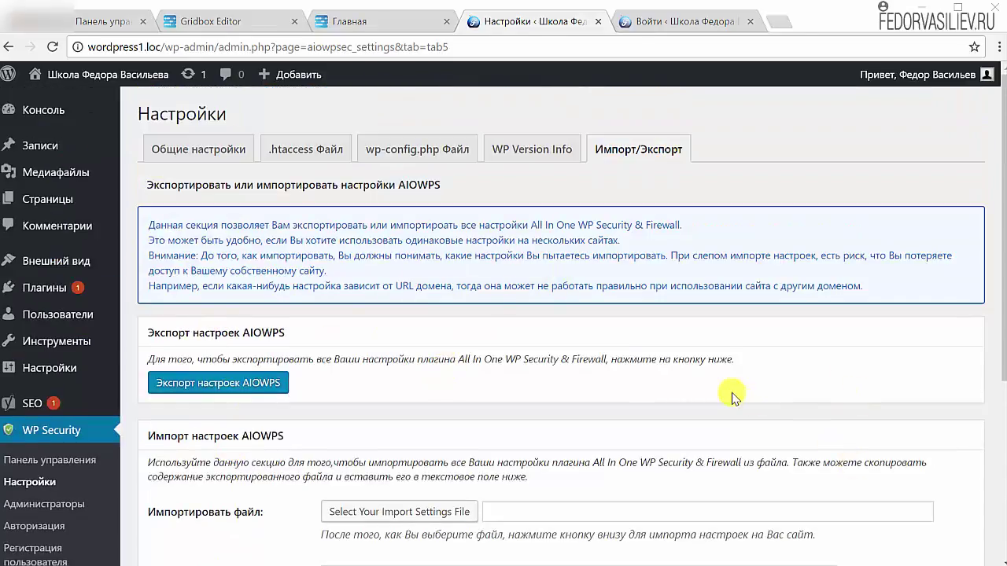
scroll(738, 393, "down", 2)
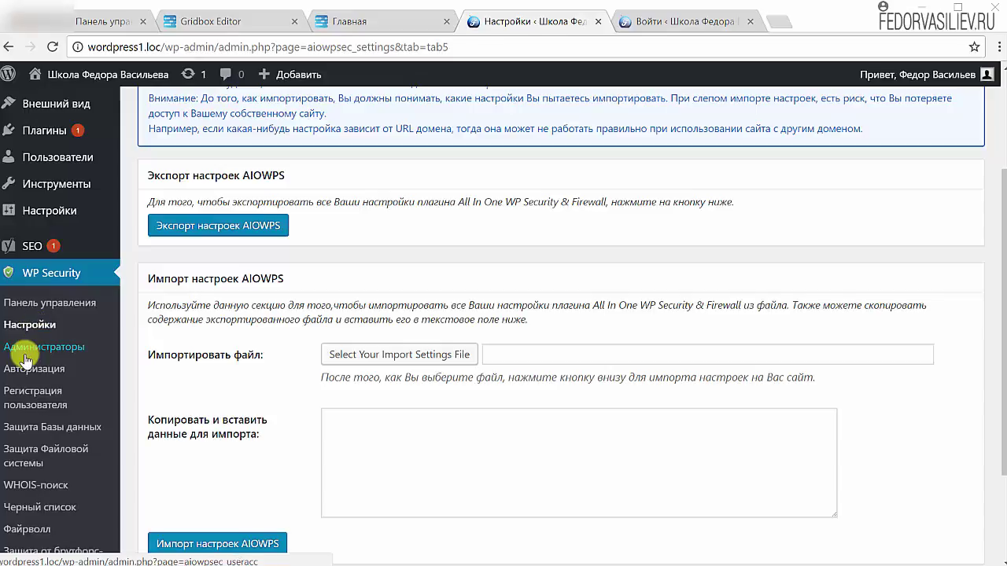
Step: Browse the admin account and display-name settings, then reach User Registration with manual approval at 0/20
left_click(26, 348)
scroll(245, 275, "down", 1)
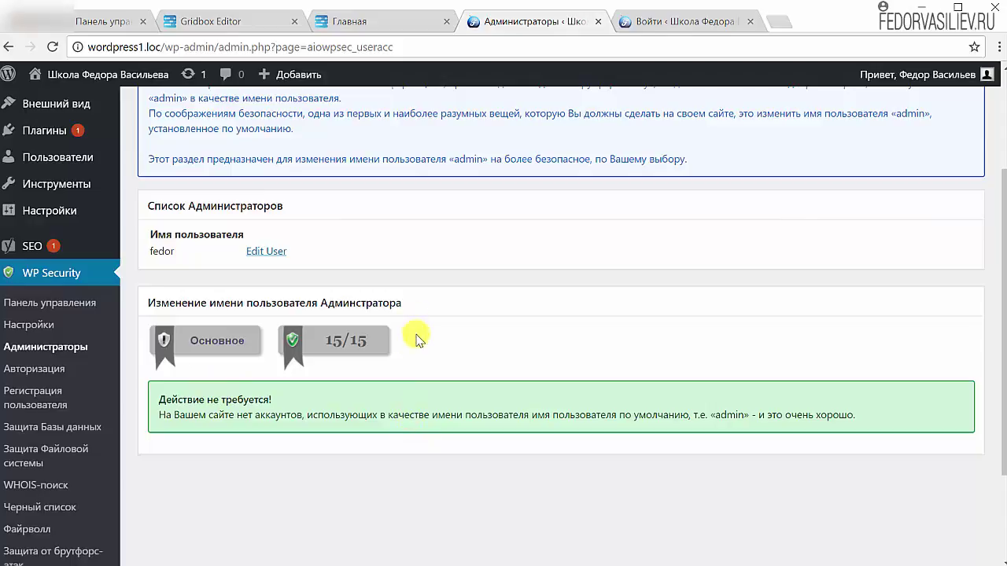
scroll(417, 339, "up", 2)
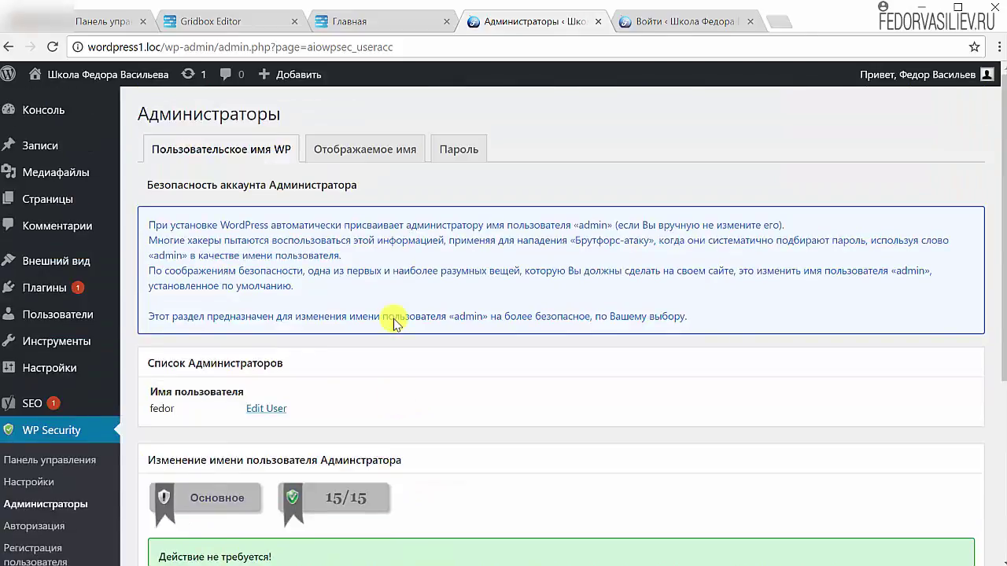
left_click(351, 158)
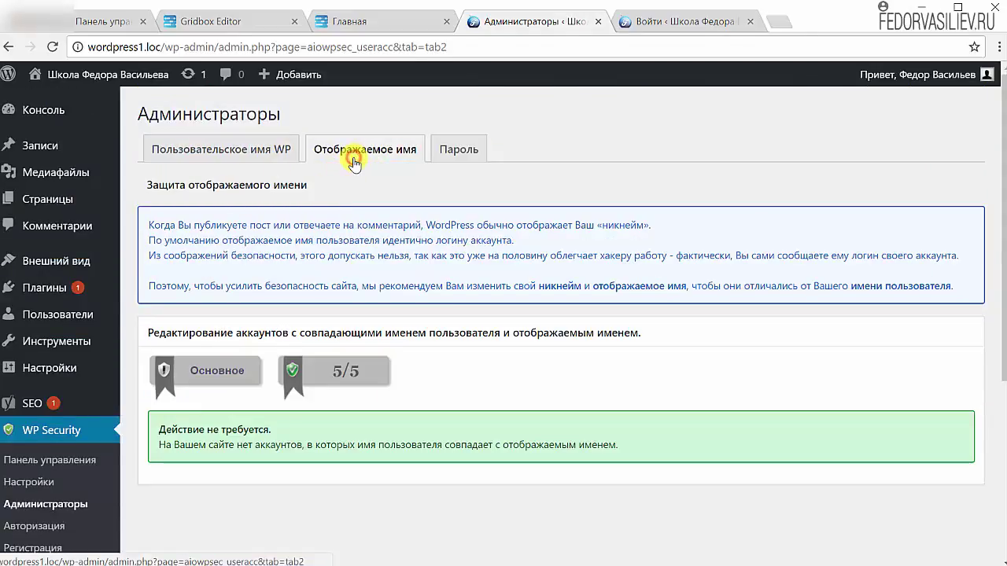
scroll(495, 223, "down", 2)
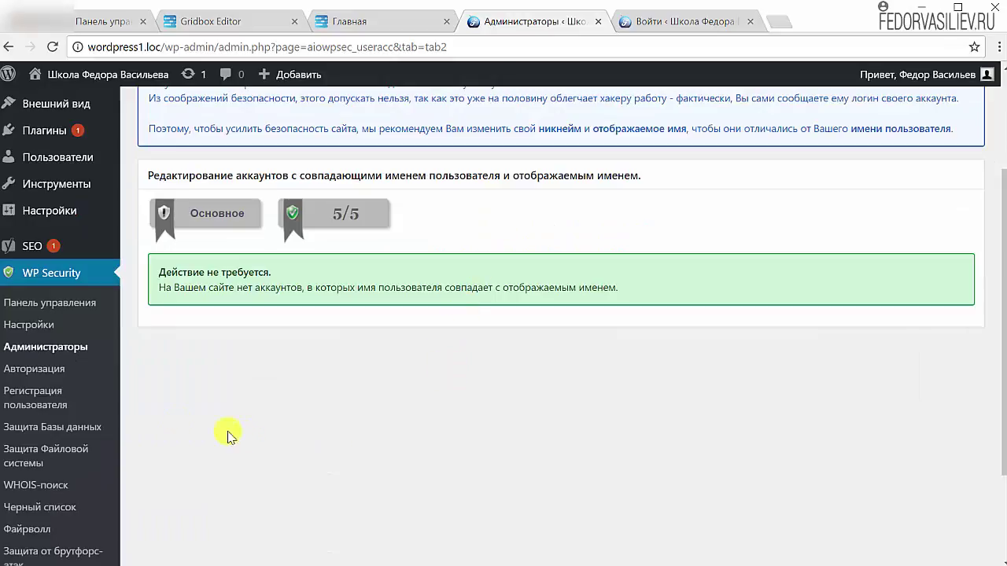
left_click(35, 368)
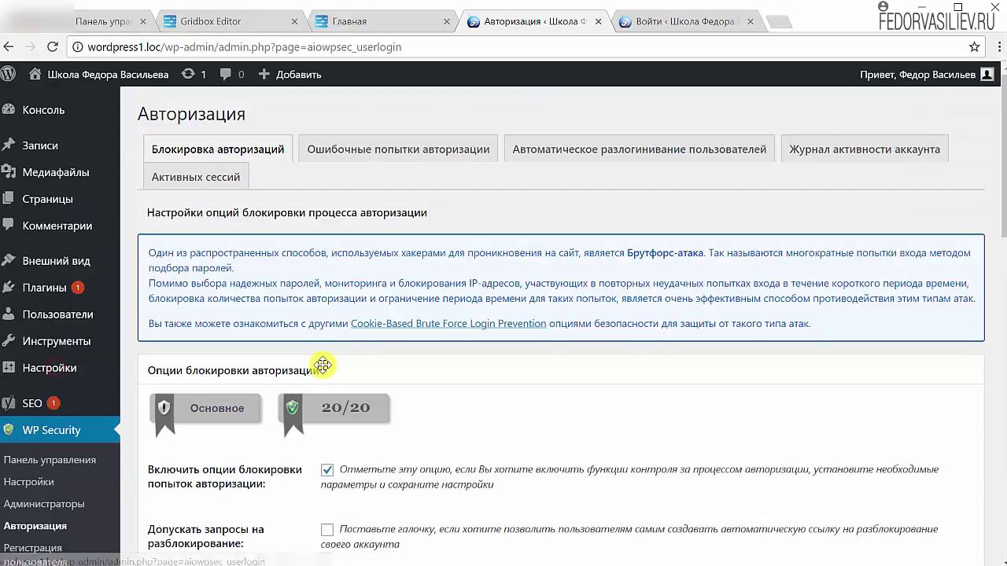
scroll(664, 261, "down", 2)
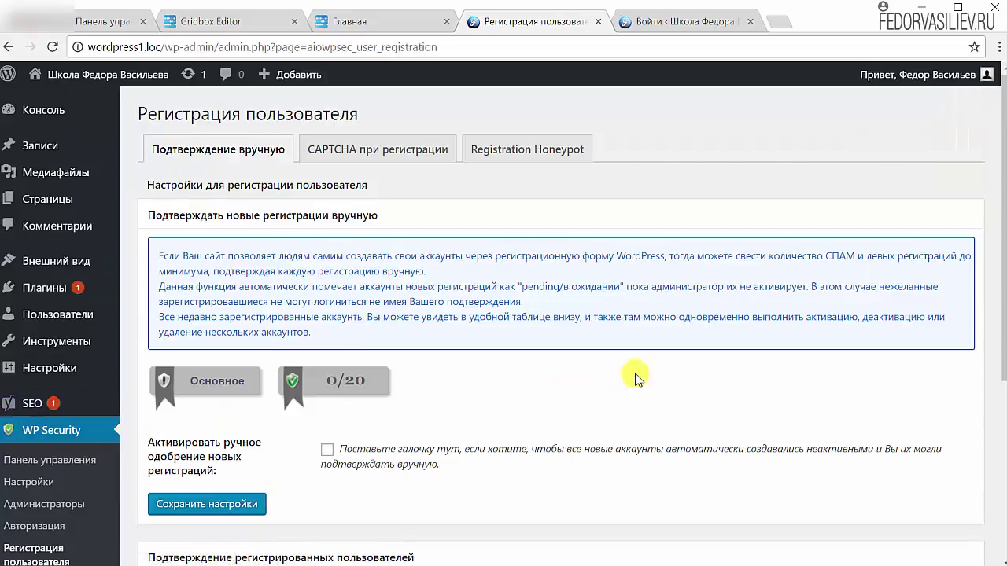
scroll(264, 330, "down", 2)
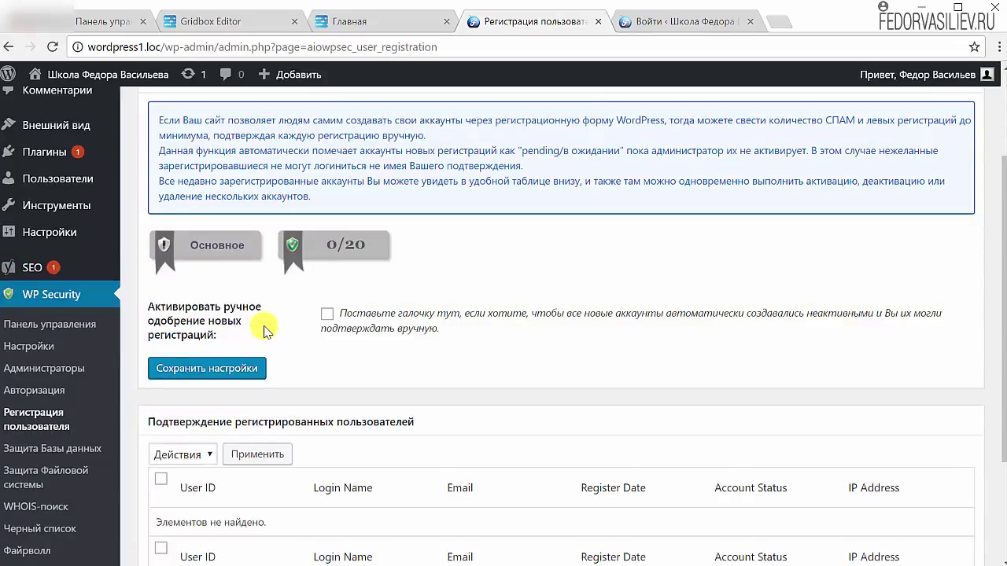
scroll(618, 350, "up", 2)
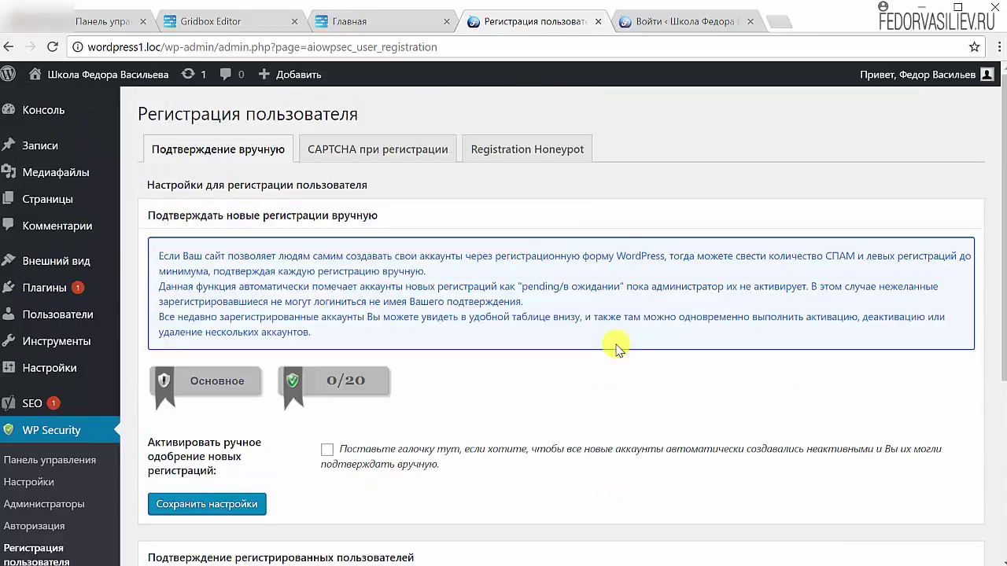
scroll(617, 350, "down", 1)
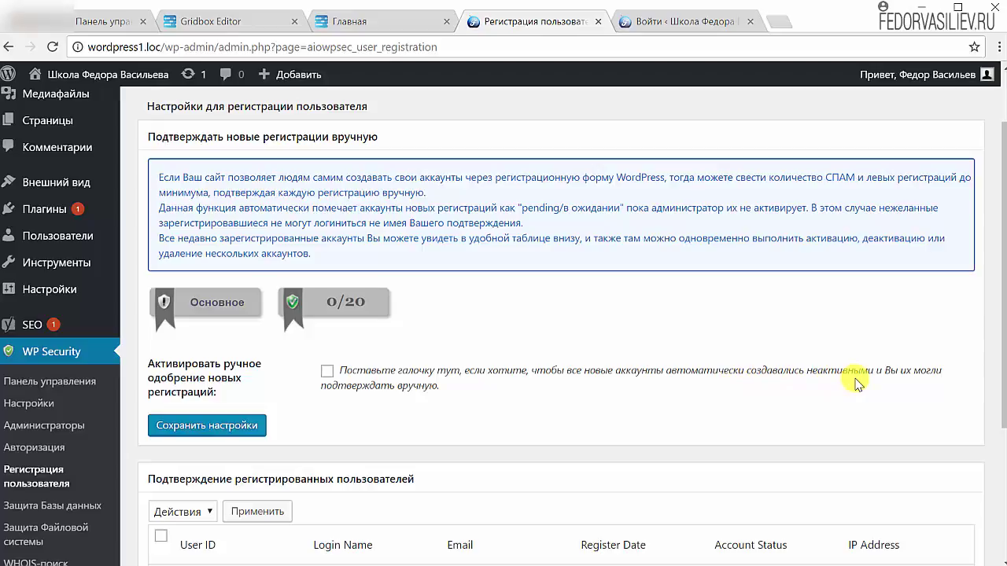
scroll(857, 384, "down", 3)
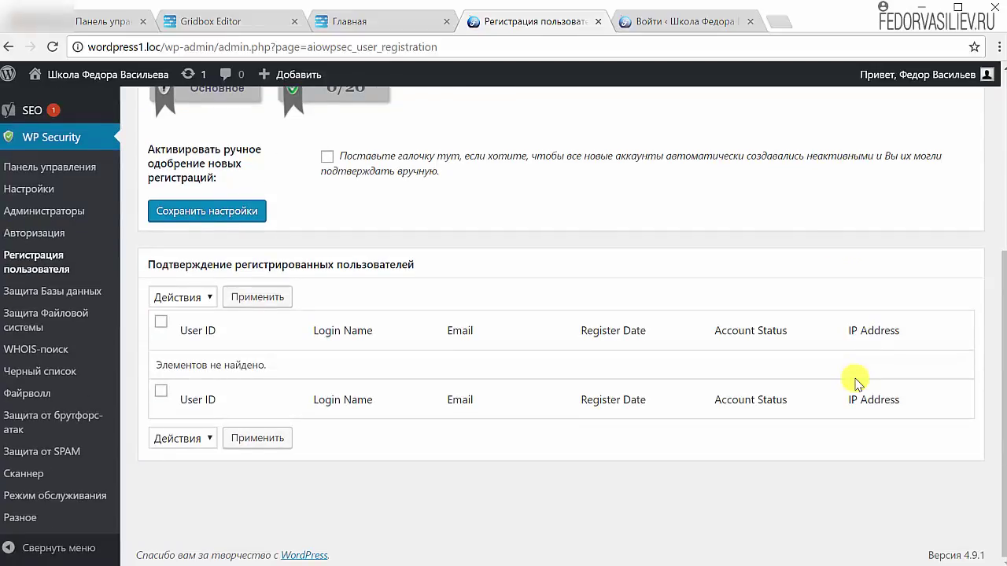
scroll(855, 383, "up", 4)
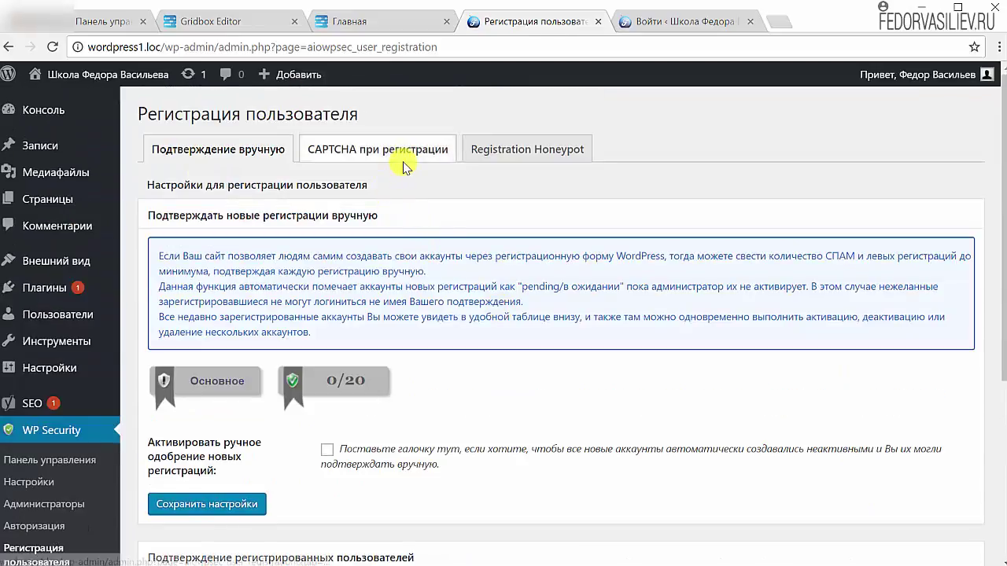
mouse_move(41, 302)
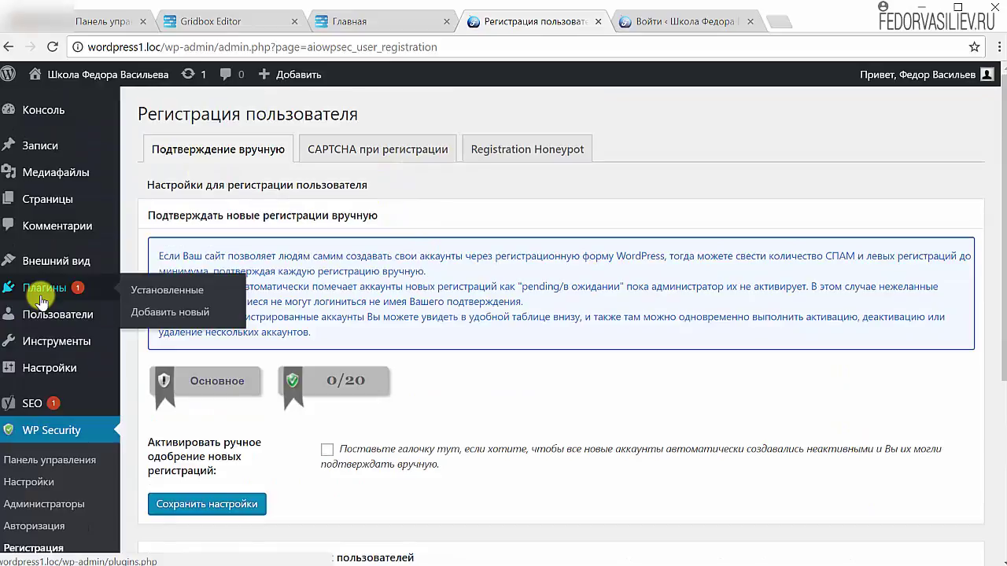
Step: Open General Settings in a new tab to allow anyone to register
right_click(28, 365)
left_click(61, 376)
left_click(610, 21)
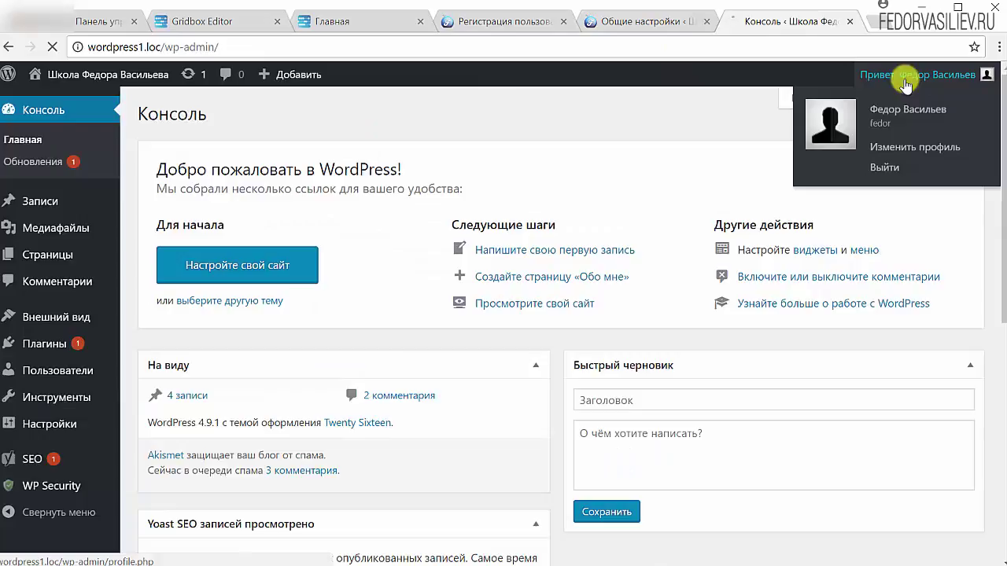
Step: Log out of the admin and open the site's username-and-email registration form
left_click(913, 147)
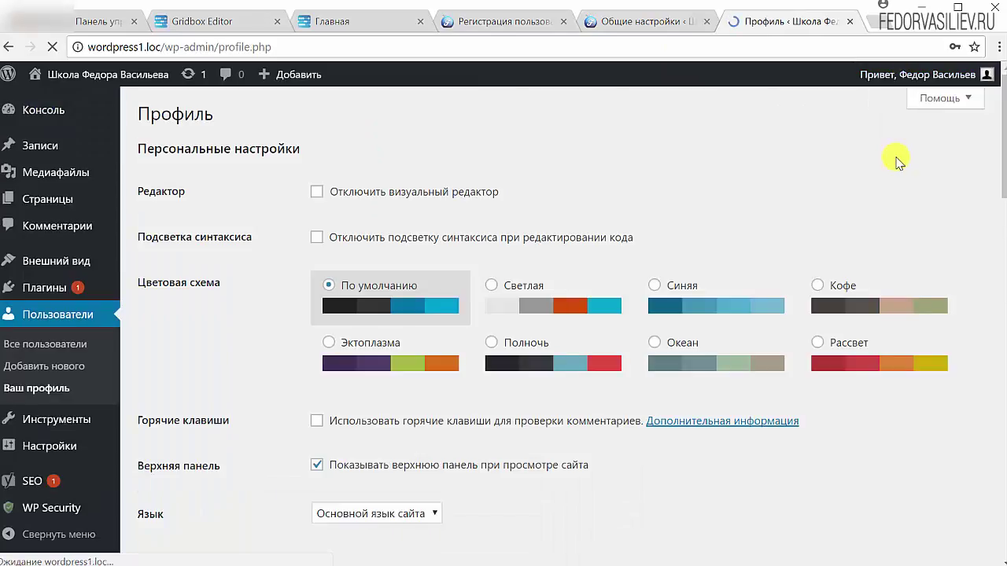
mouse_move(916, 74)
left_click(885, 167)
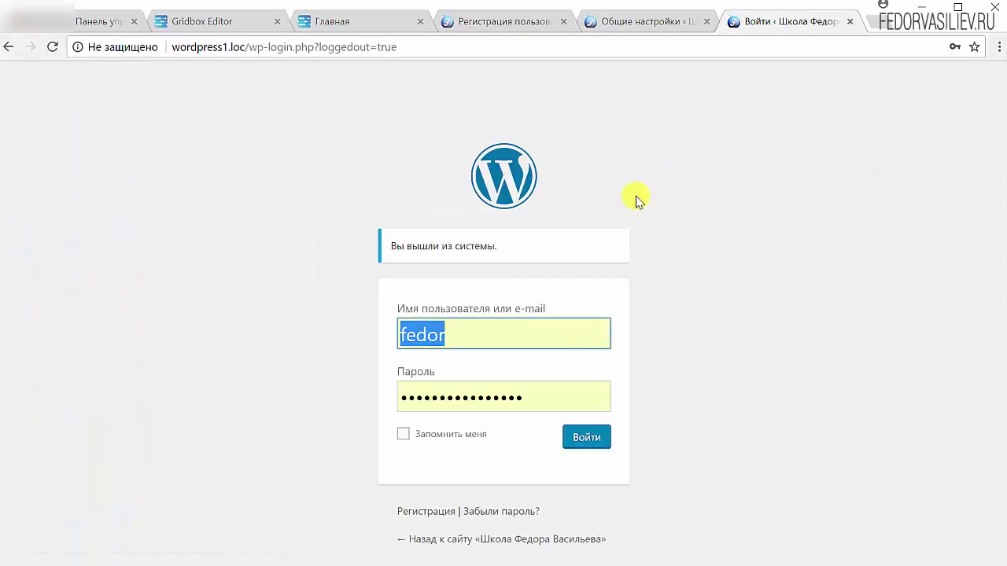
left_click(440, 515)
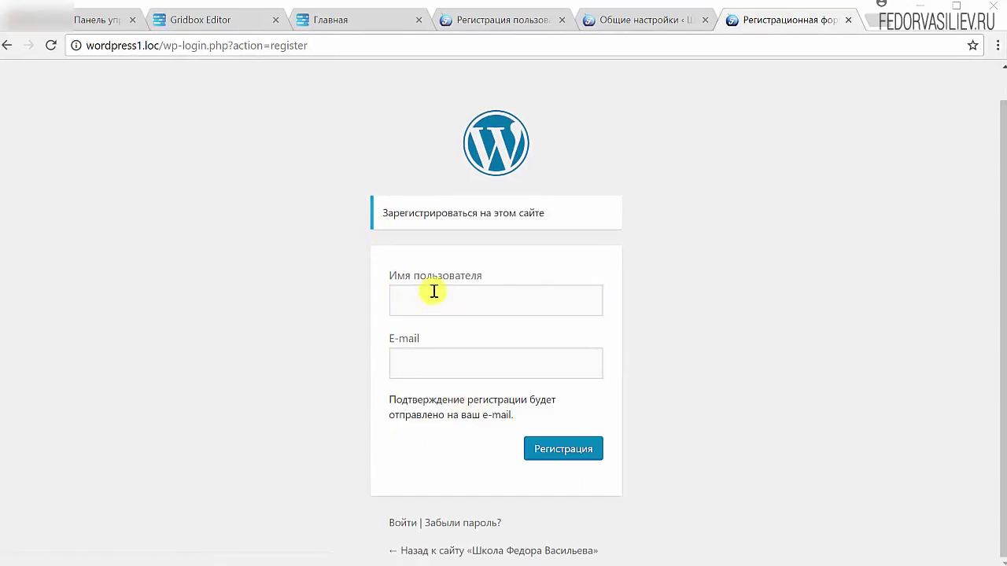
left_click(484, 20)
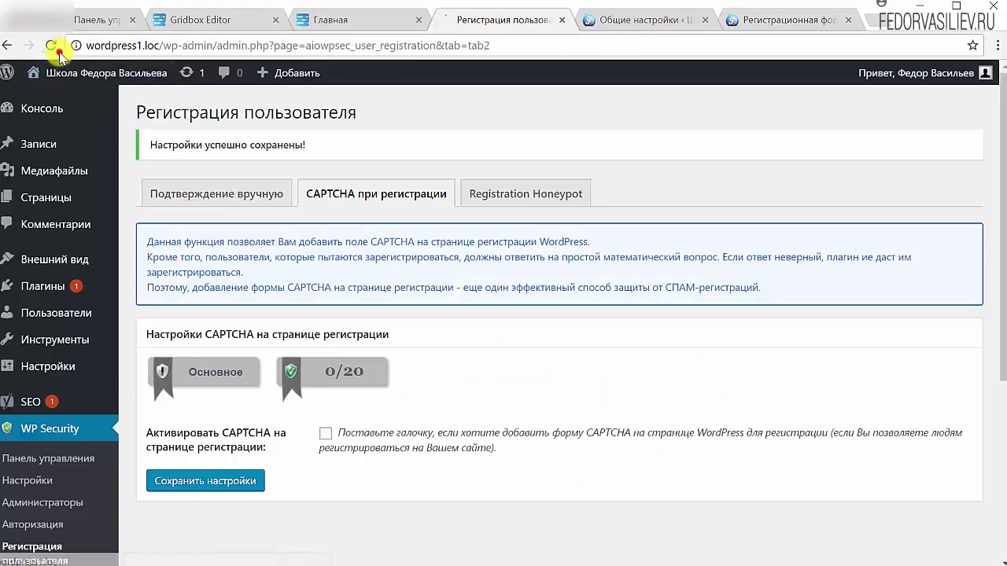
Step: Log back in, then enable and save registration-page CAPTCHA, scoring 20/20
left_click(51, 45)
left_click(573, 396)
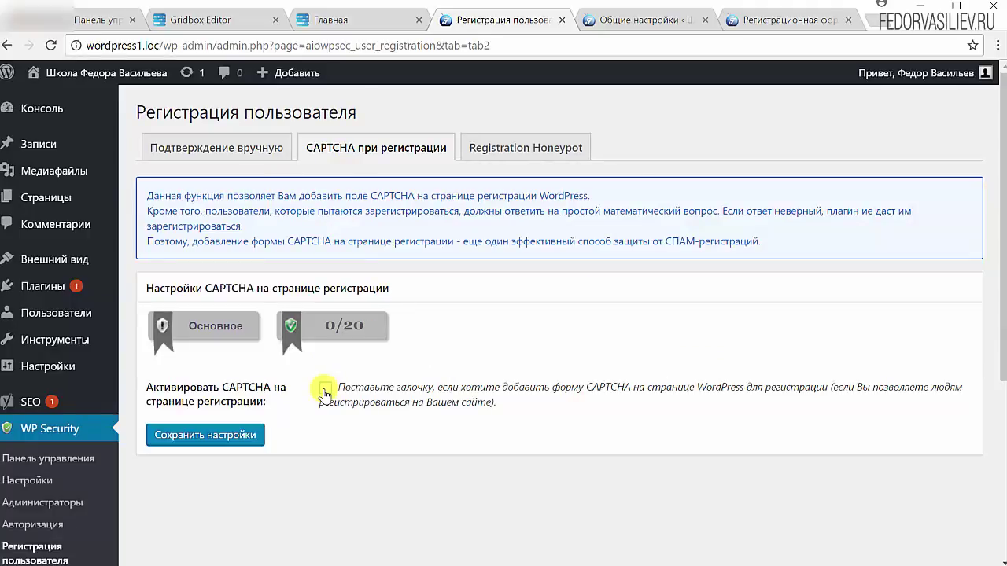
left_click(325, 390)
left_click(225, 434)
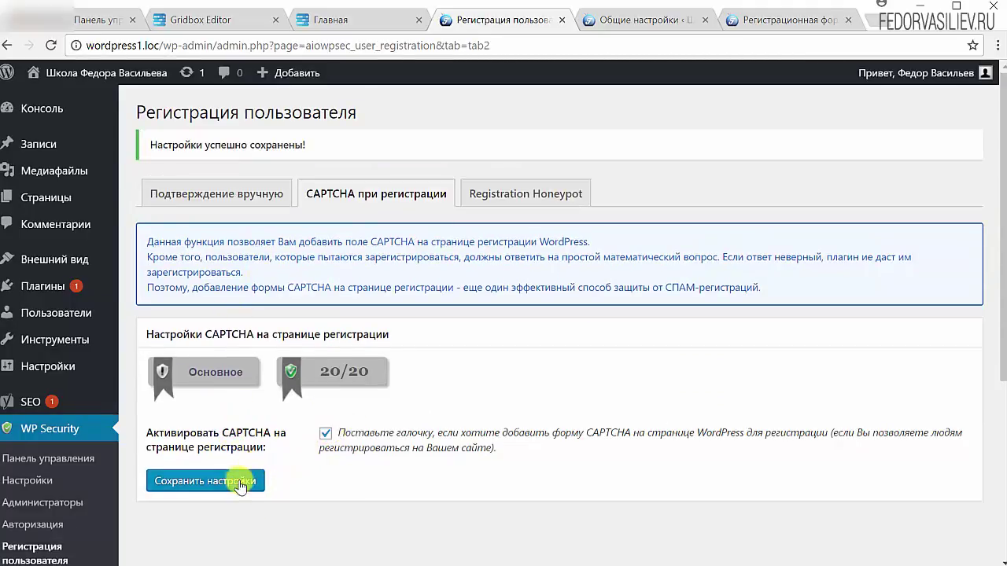
left_click(760, 22)
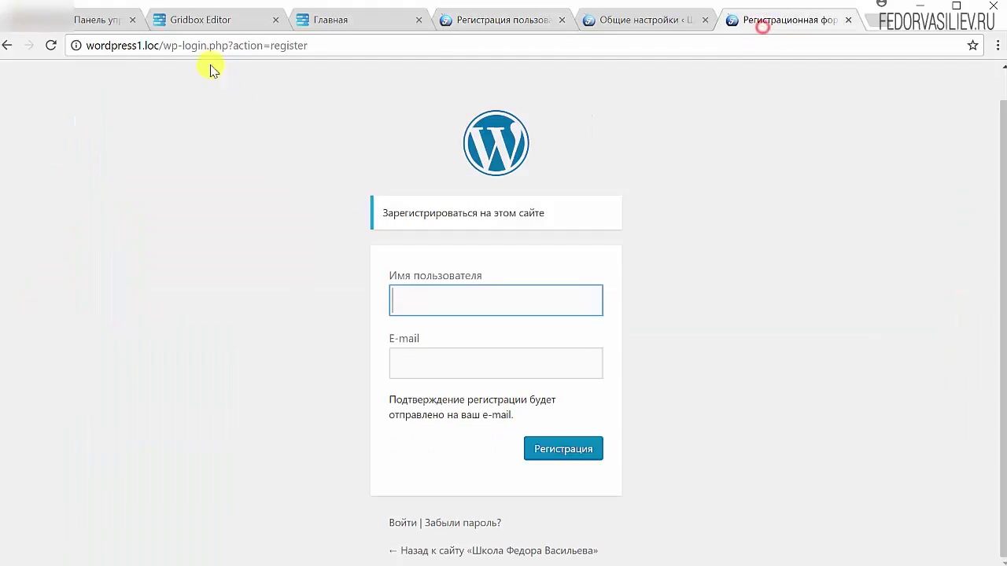
Step: Log out and confirm the registration form now asks the math CAPTCHA 5 × три
left_click(50, 45)
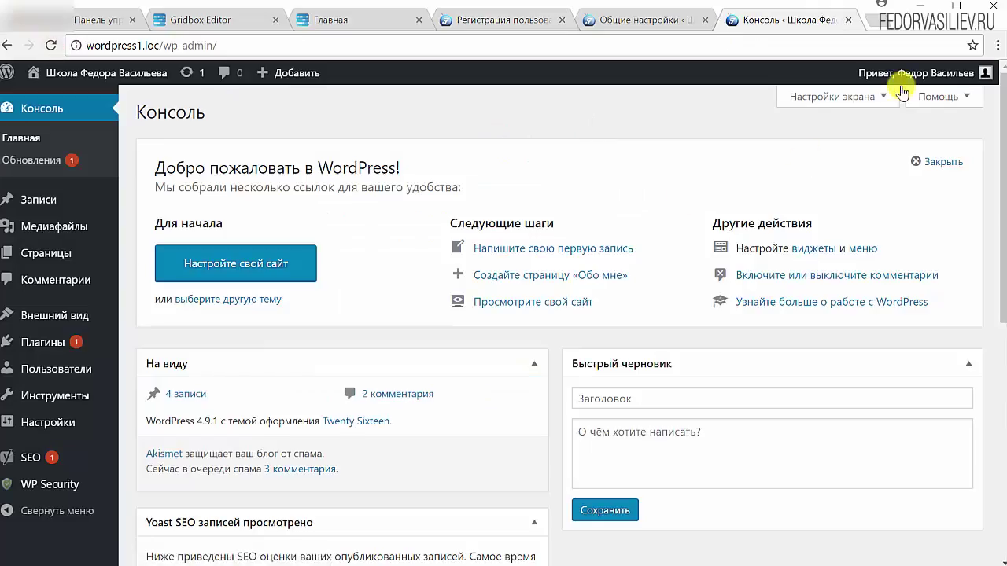
mouse_move(905, 73)
left_click(884, 165)
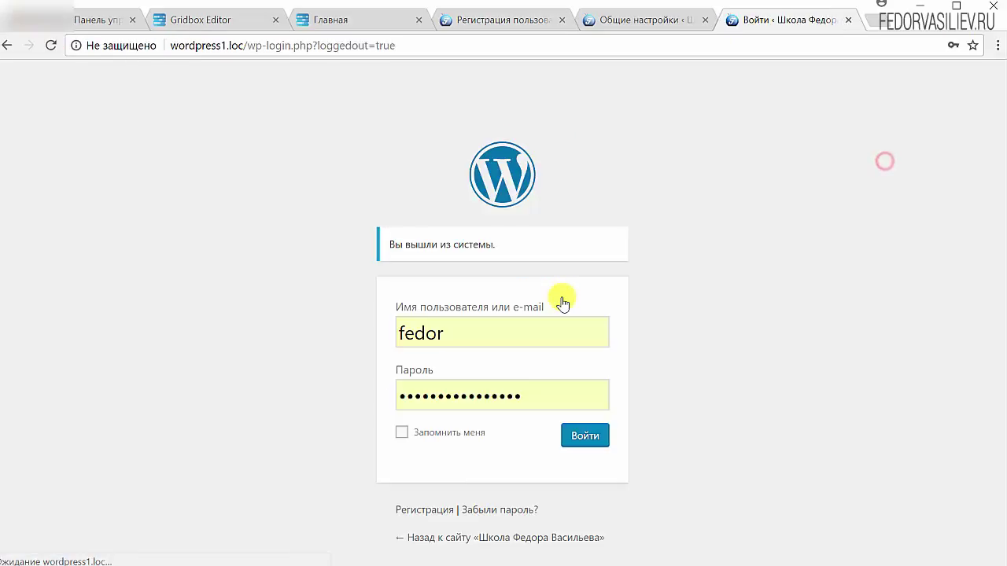
left_click(425, 509)
scroll(306, 405, "down", 2)
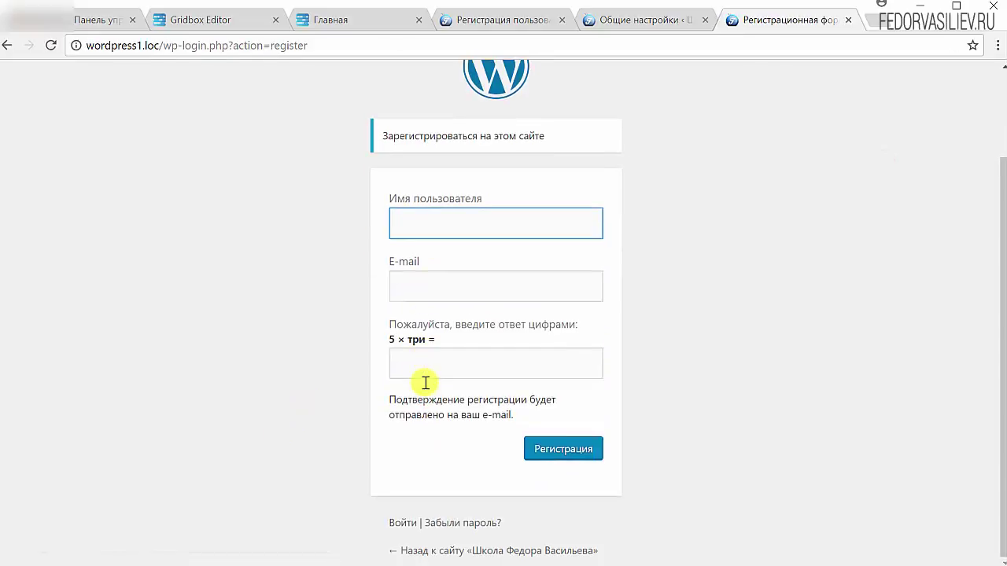
left_click(404, 364)
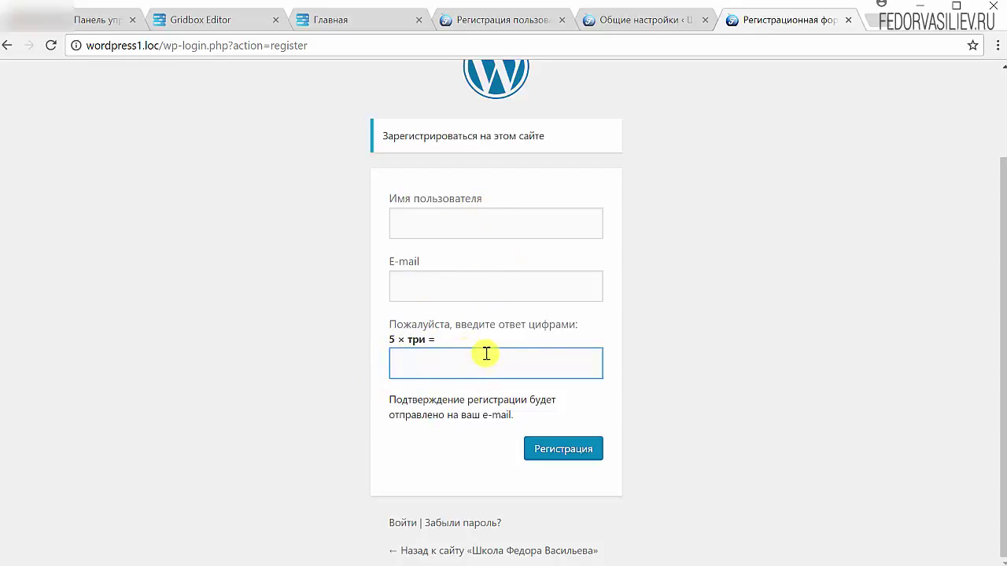
left_click(521, 21)
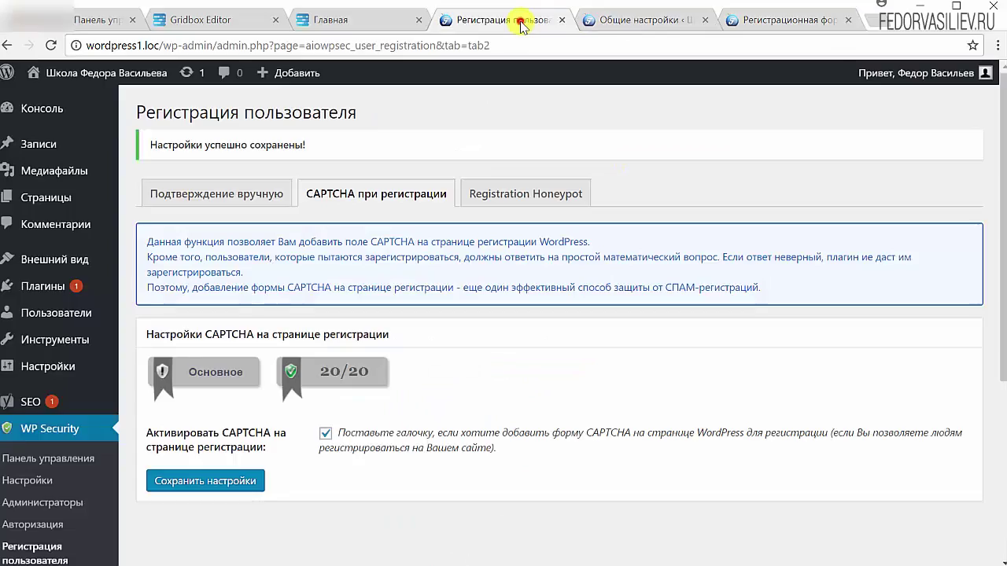
Step: Log back in, disable and save registration CAPTCHA at 0/20, then view Registration Honeypot
left_click(51, 46)
left_click(588, 385)
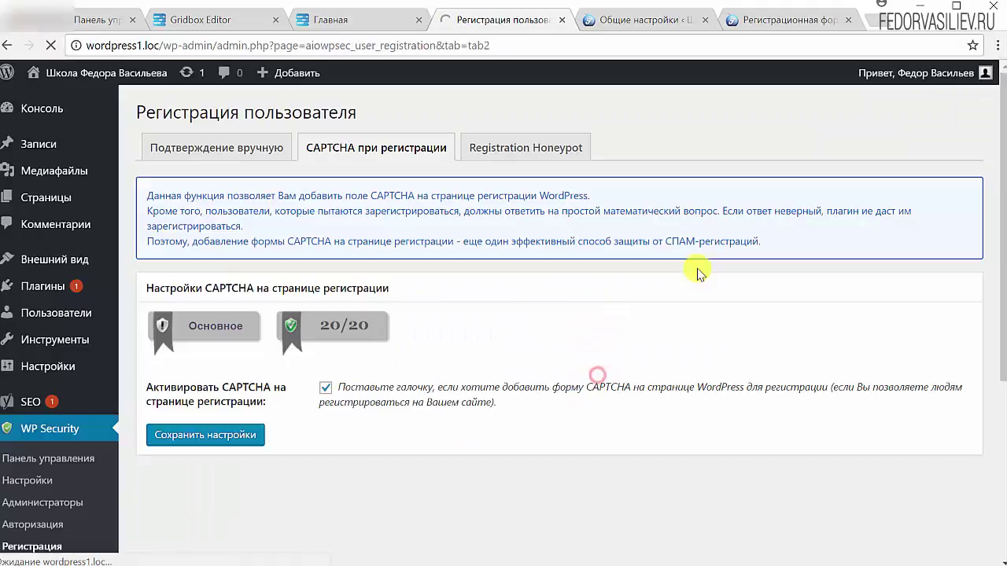
left_click(325, 390)
left_click(235, 435)
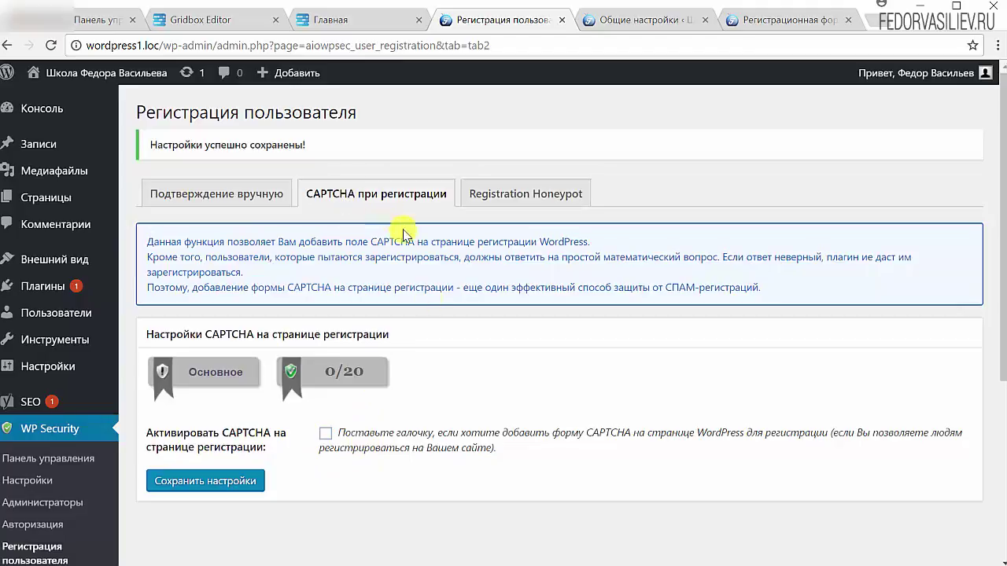
left_click(505, 197)
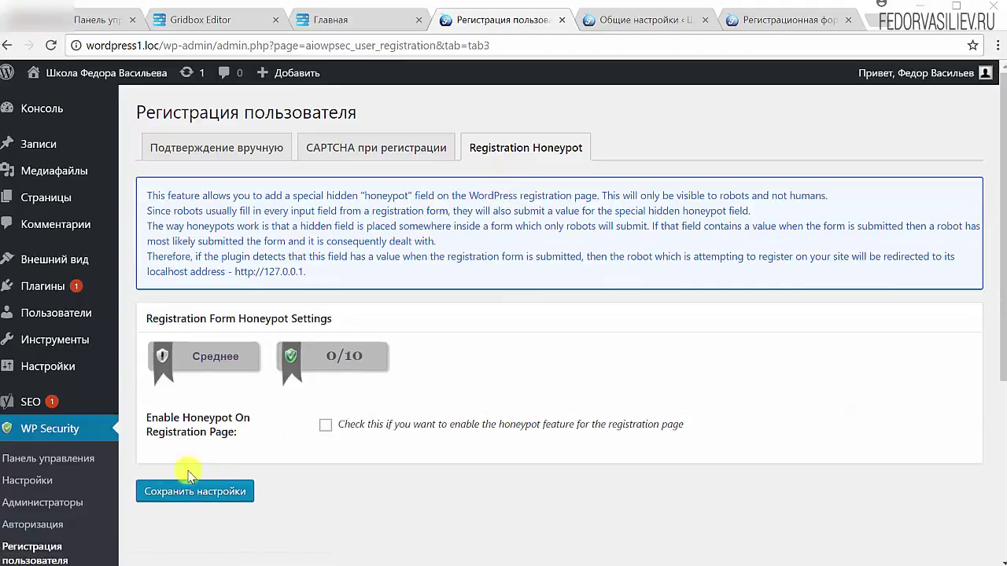
Step: Compare the site's registration form with the Registration Honeypot settings across the browser tabs
left_click(326, 425)
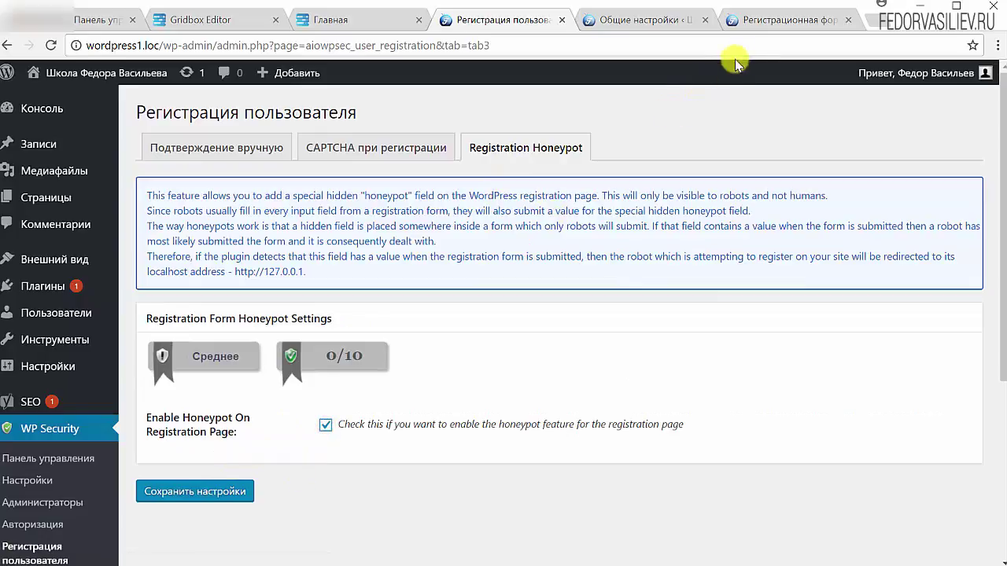
left_click(757, 20)
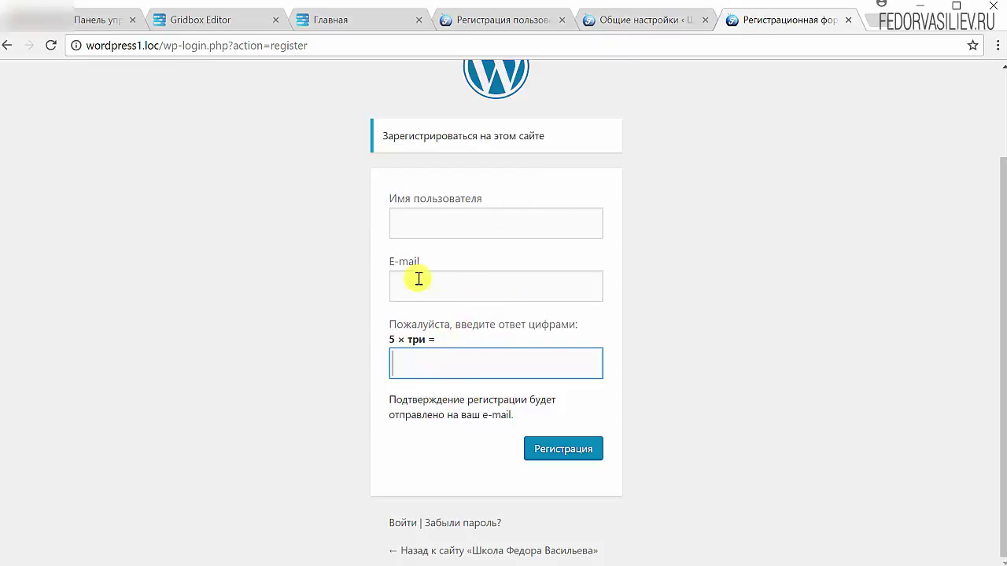
left_click(616, 21)
left_click(567, 22)
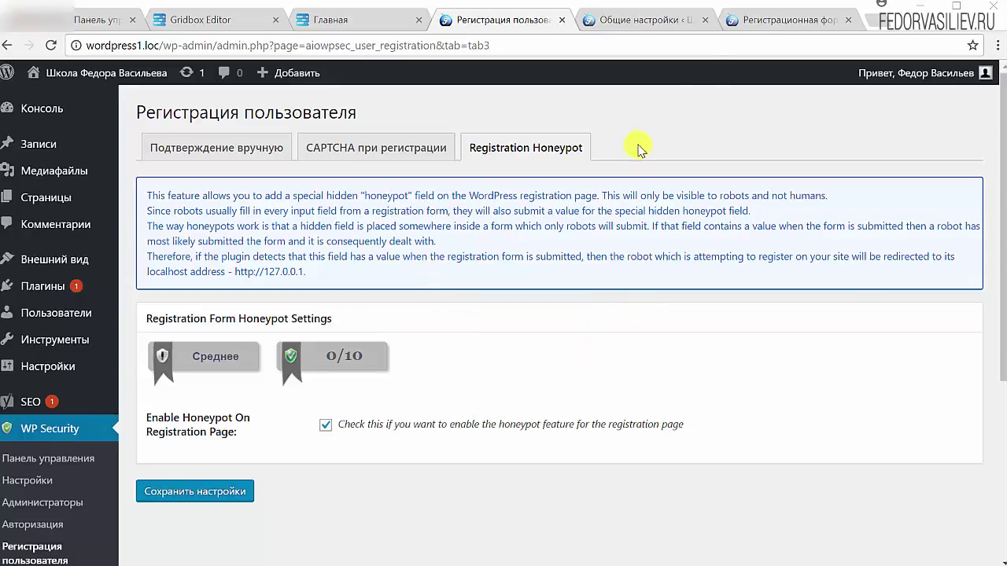
left_click(755, 19)
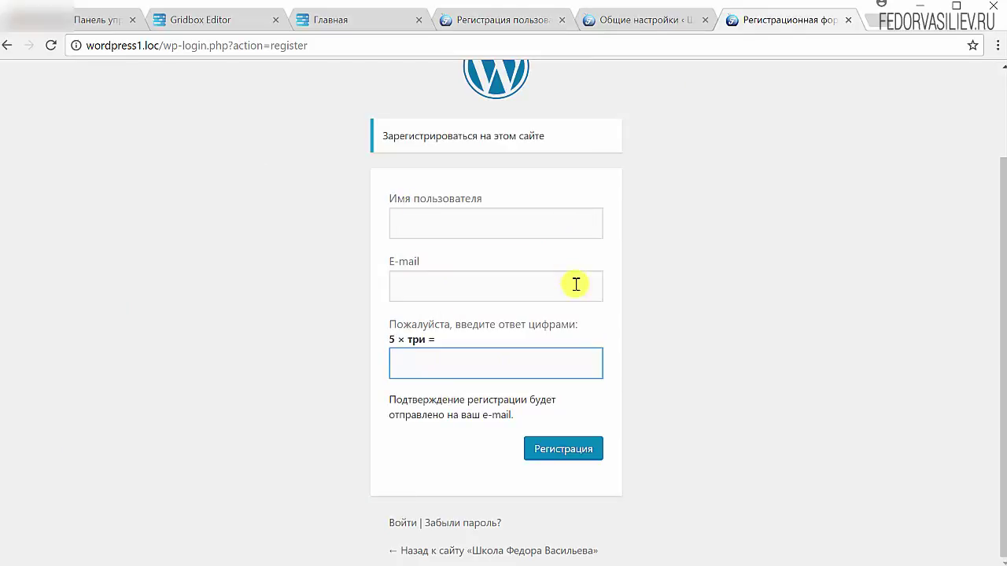
left_click(640, 19)
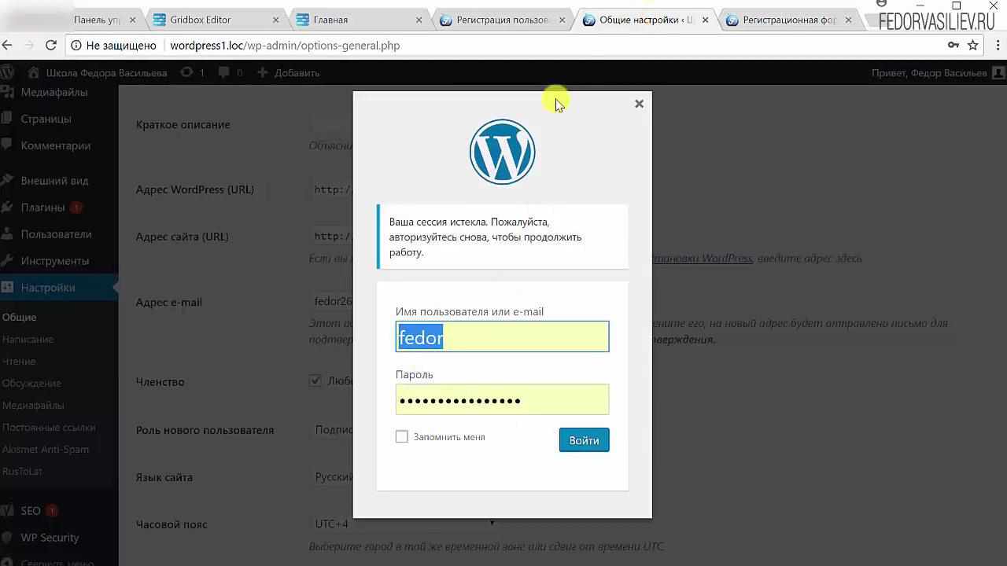
left_click(737, 20)
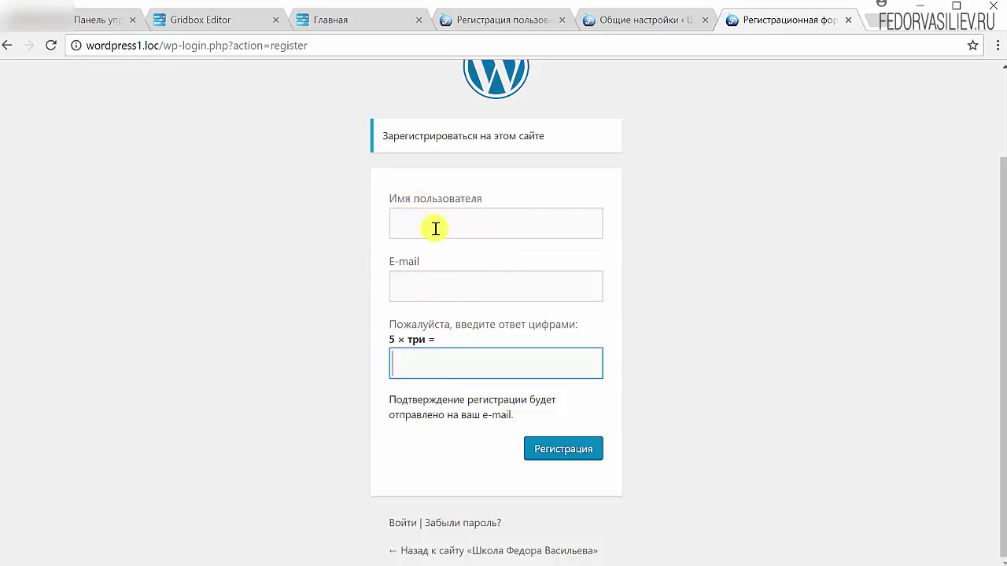
left_click(475, 33)
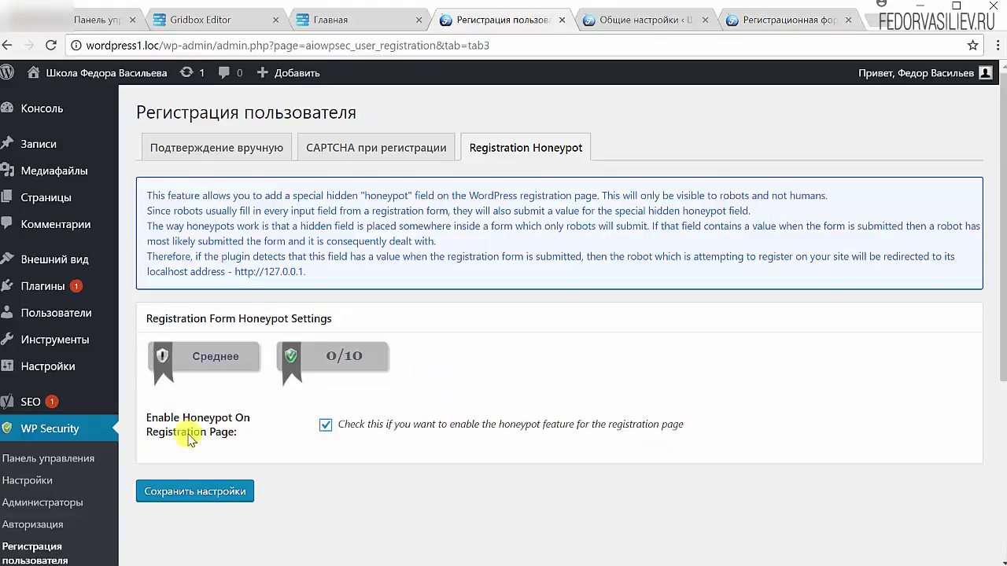
Step: Enable the registration honeypot, save it at a 10/10 score, and go to Database Security
left_click(326, 426)
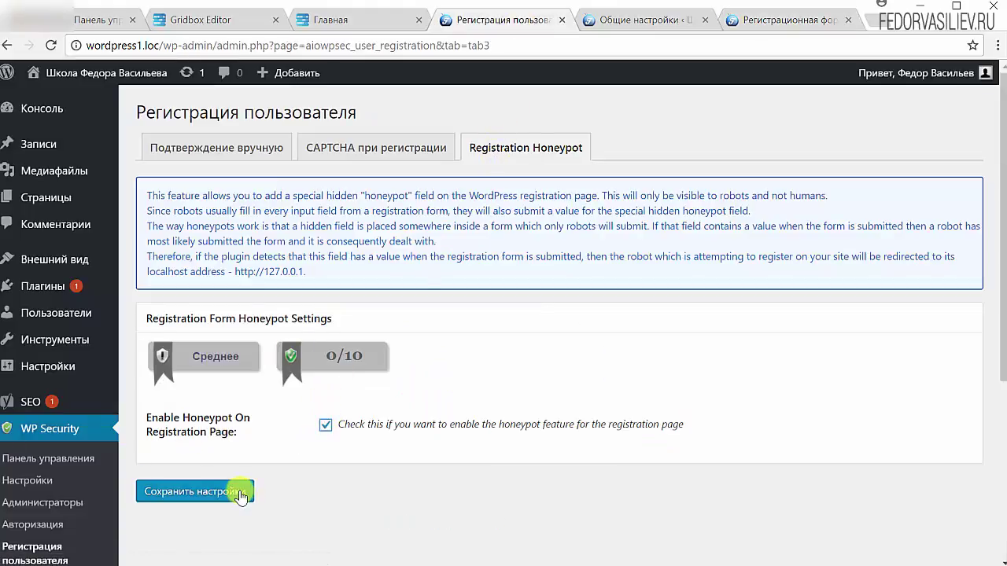
left_click(232, 493)
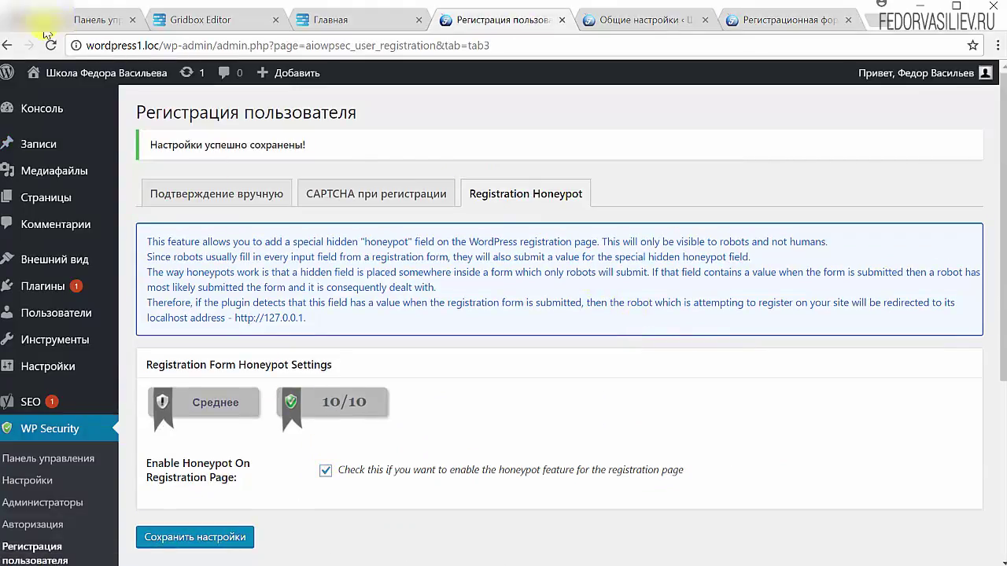
left_click(51, 49)
scroll(548, 325, "down", 3)
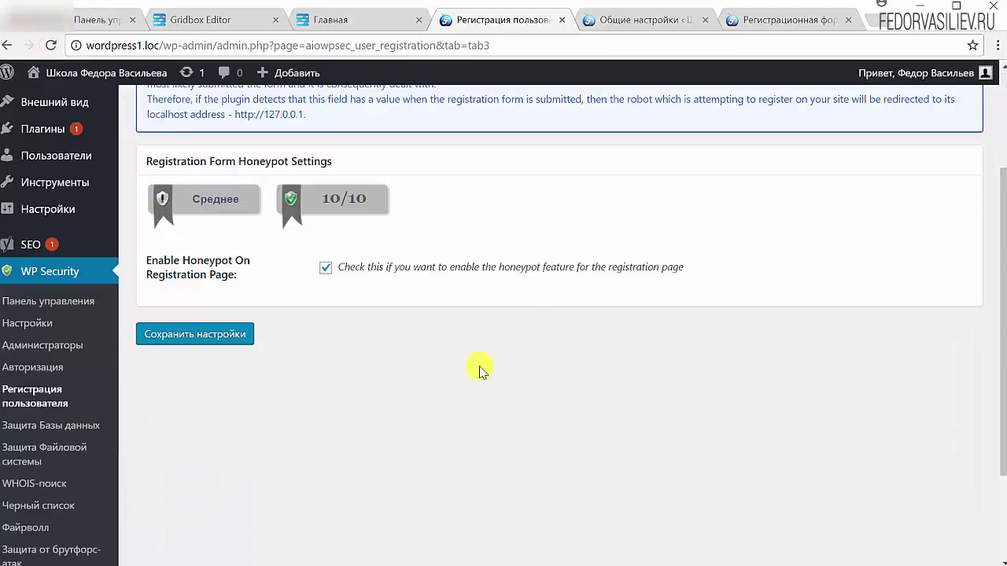
left_click(63, 425)
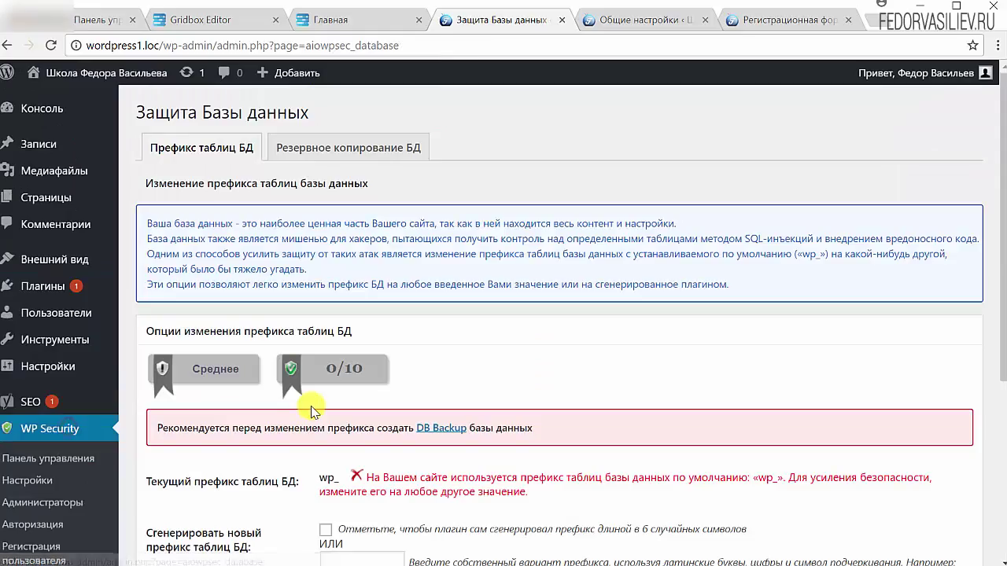
scroll(425, 391, "down", 1)
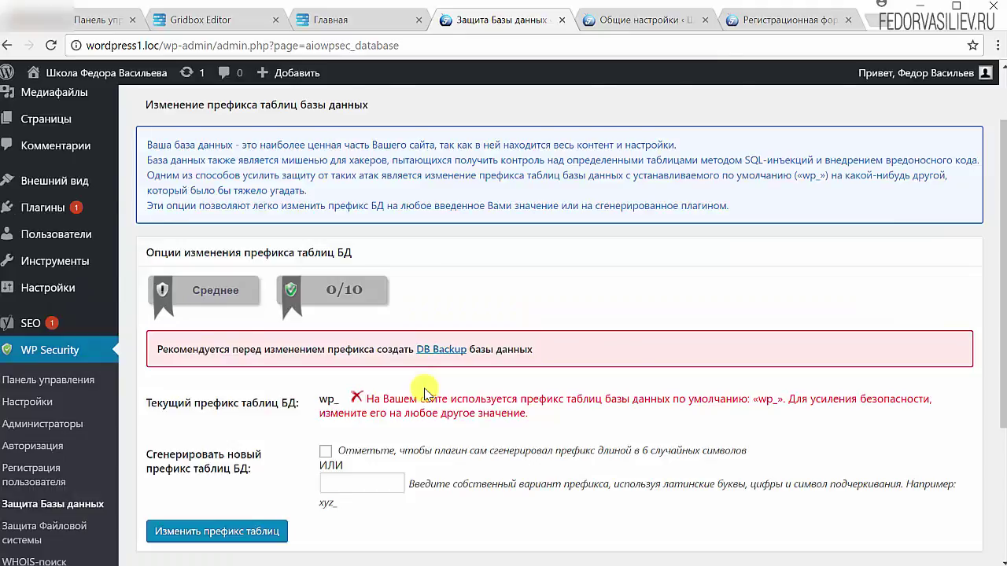
scroll(424, 391, "down", 1)
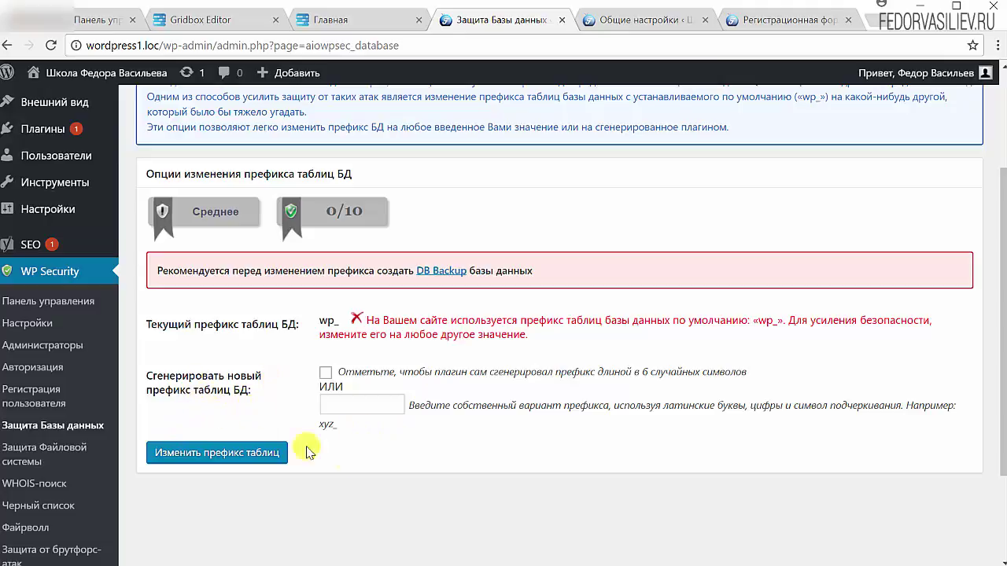
scroll(402, 323, "up", 2)
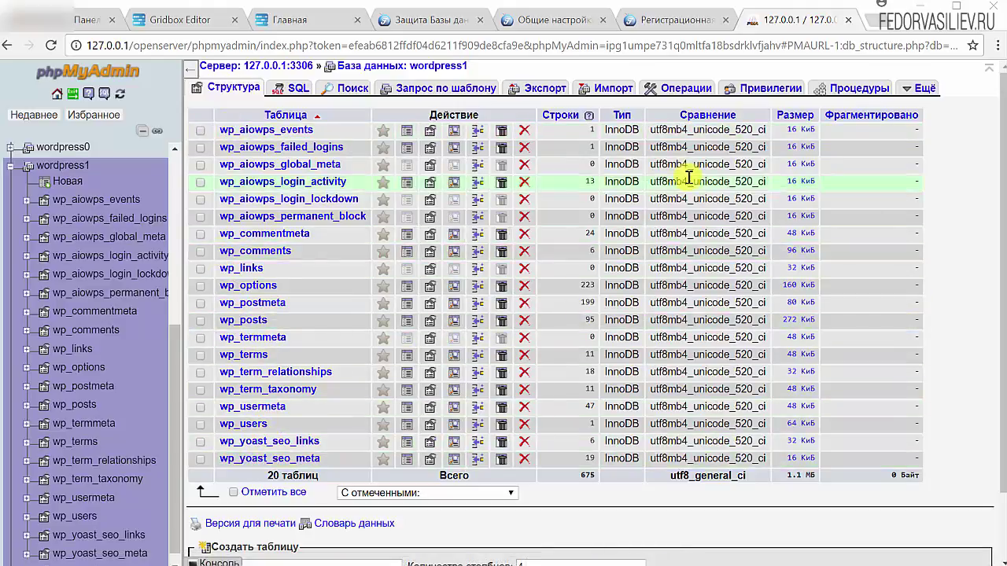
Step: Leave phpMyAdmin and return to the WordPress General Settings tab
left_click(665, 20)
left_click(572, 20)
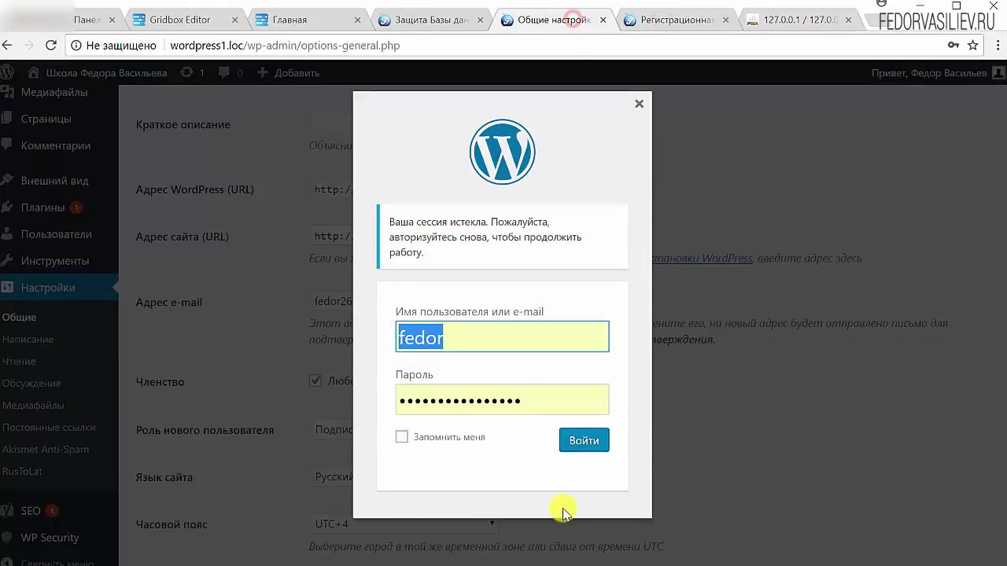
Step: Log back in and create a manual database backup from the DB Backup tab
left_click(582, 441)
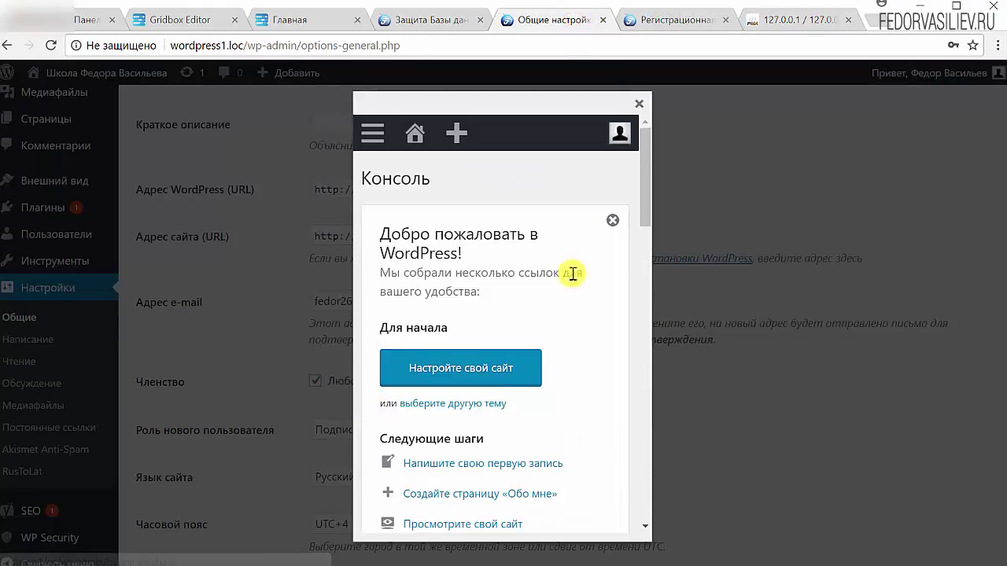
left_click(638, 104)
key("ctrl+shift+Tab")
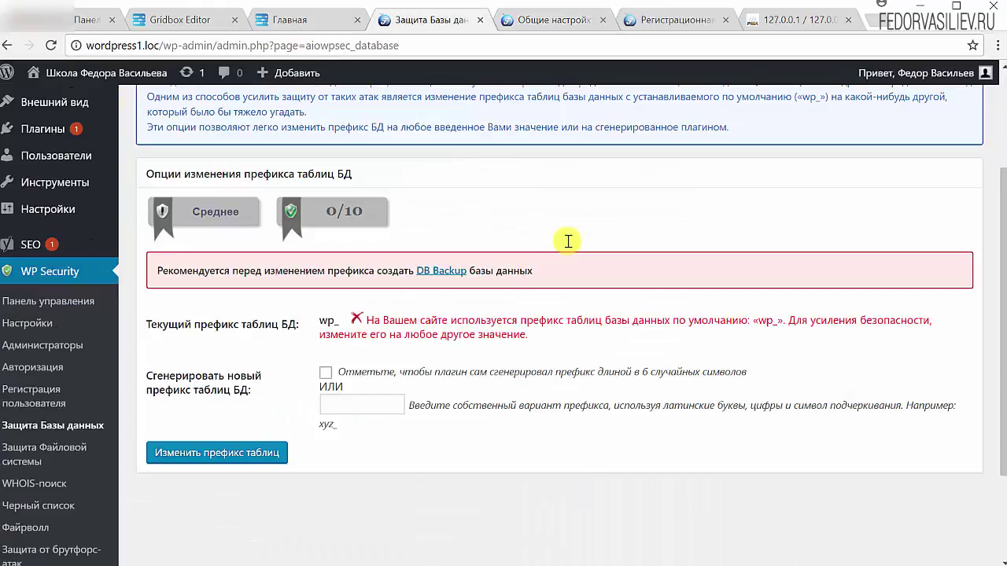
scroll(511, 377, "up", 2)
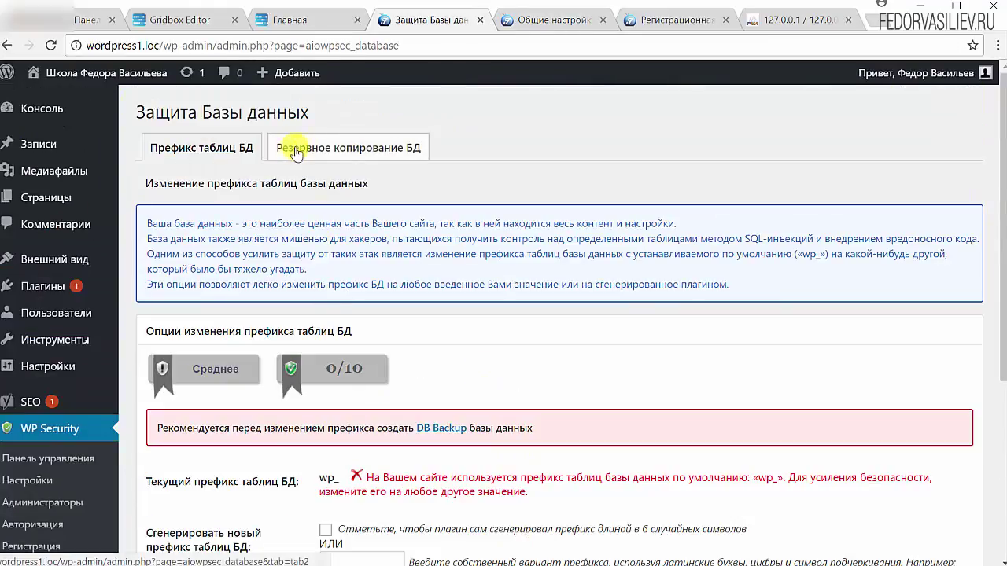
left_click(326, 153)
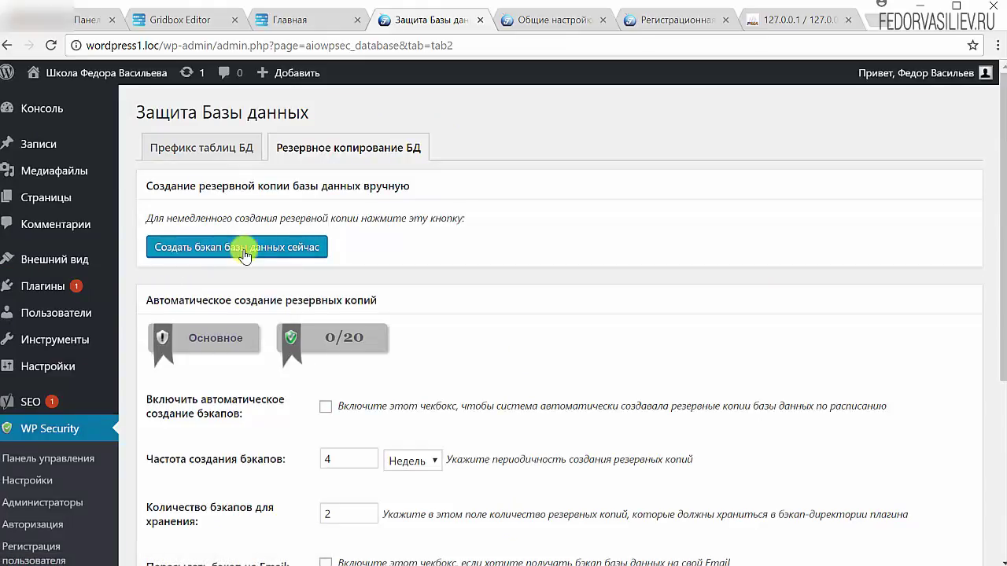
left_click(289, 250)
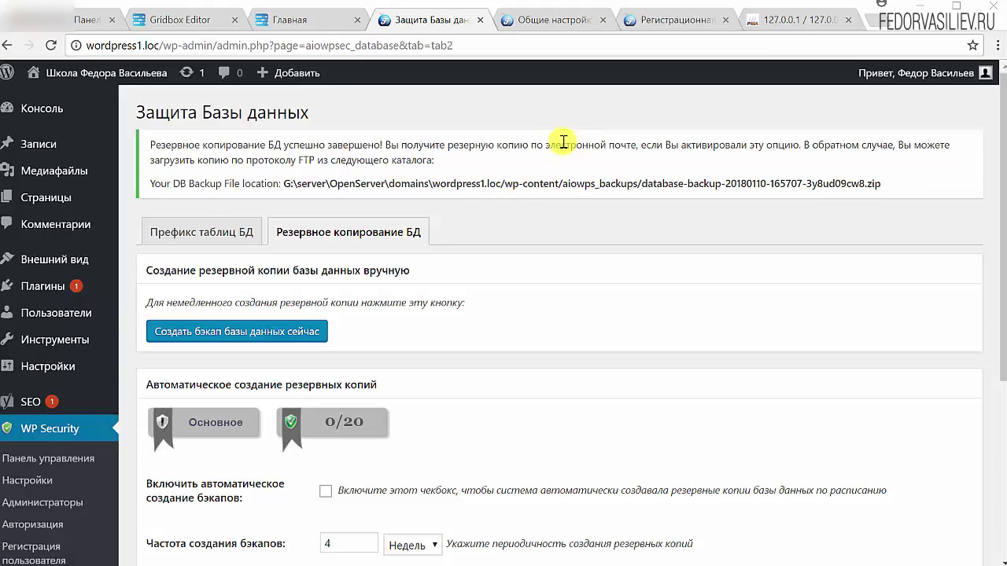
Step: Review the backup success notice and backup e-mail, leaving automatic scheduled backups off
left_click_drag(562, 142, 590, 144)
scroll(533, 294, "down", 4)
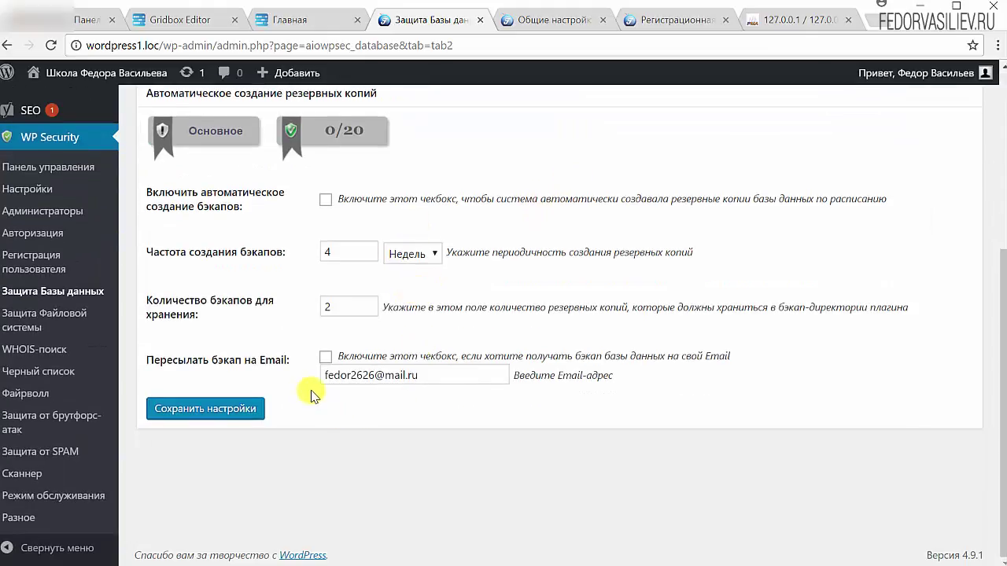
triple_click(416, 376)
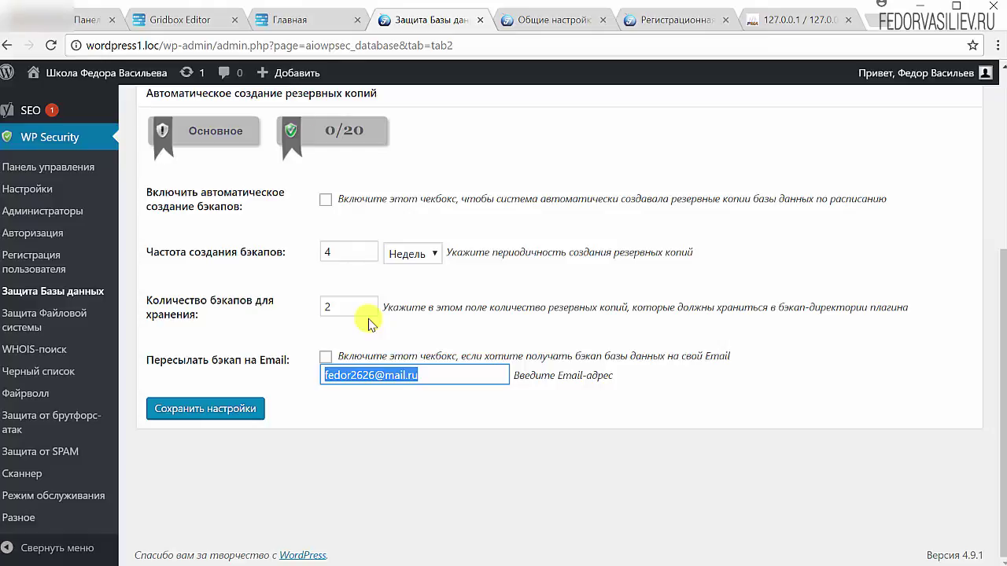
scroll(376, 333, "up", 1)
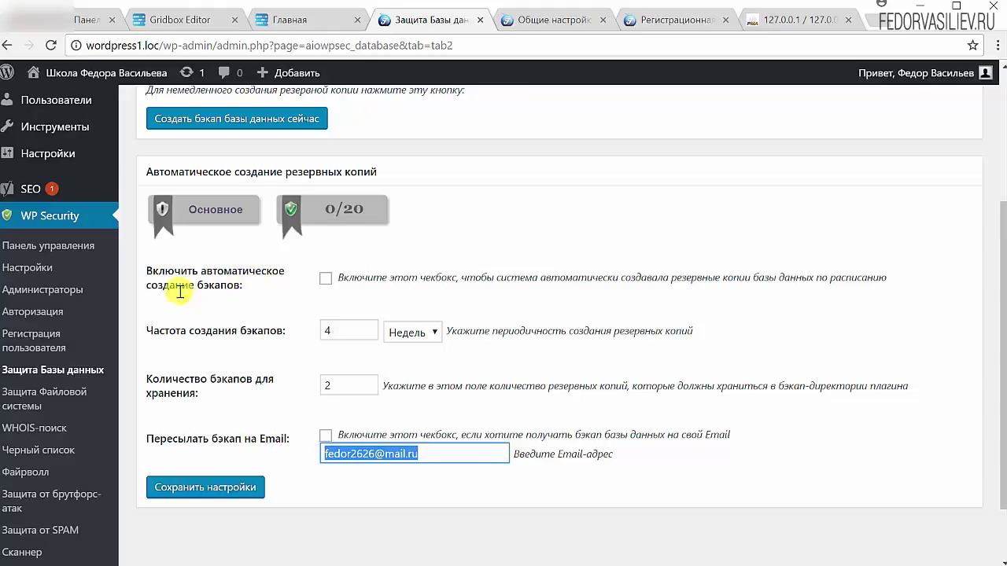
left_click(324, 277)
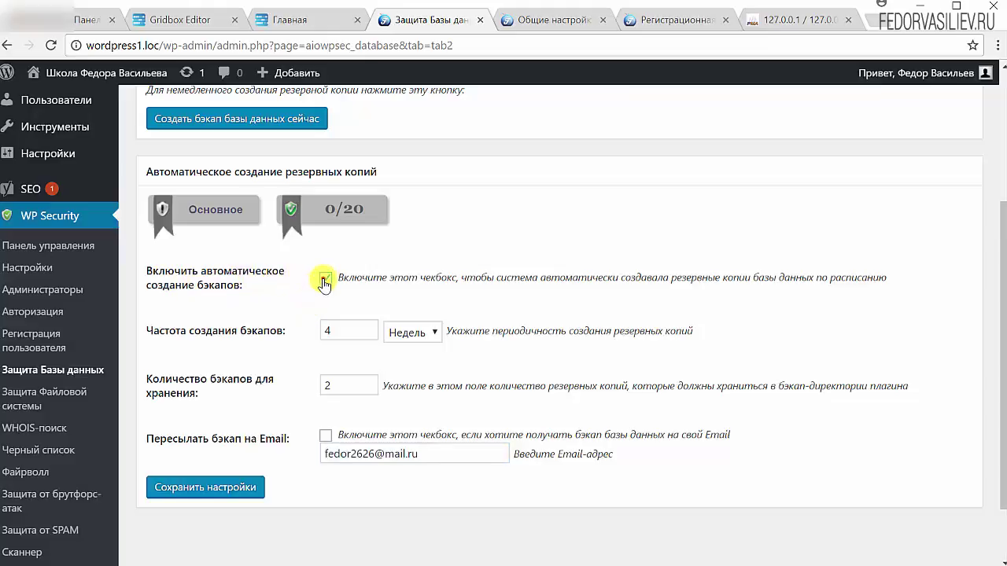
left_click(324, 279)
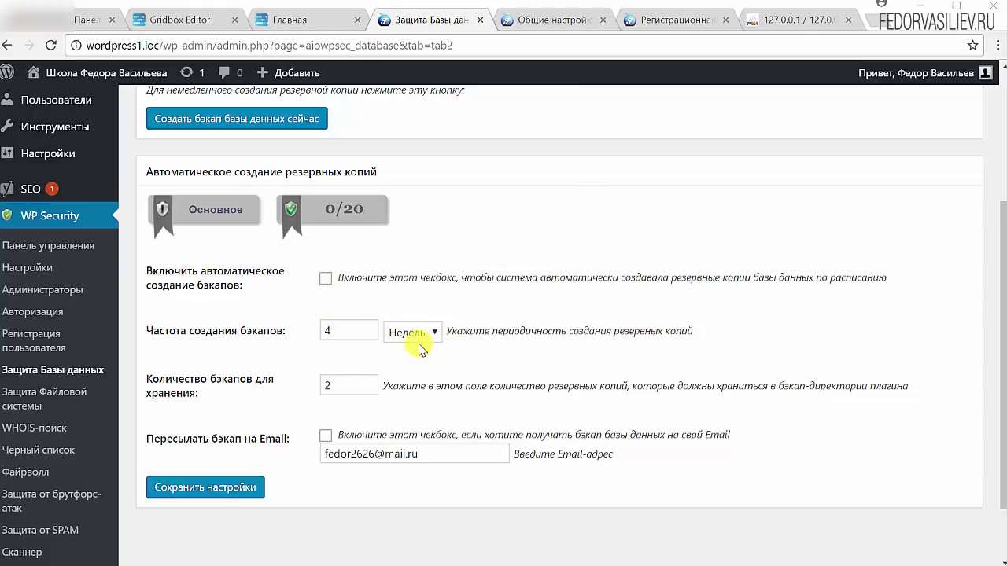
scroll(415, 344, "up", 2)
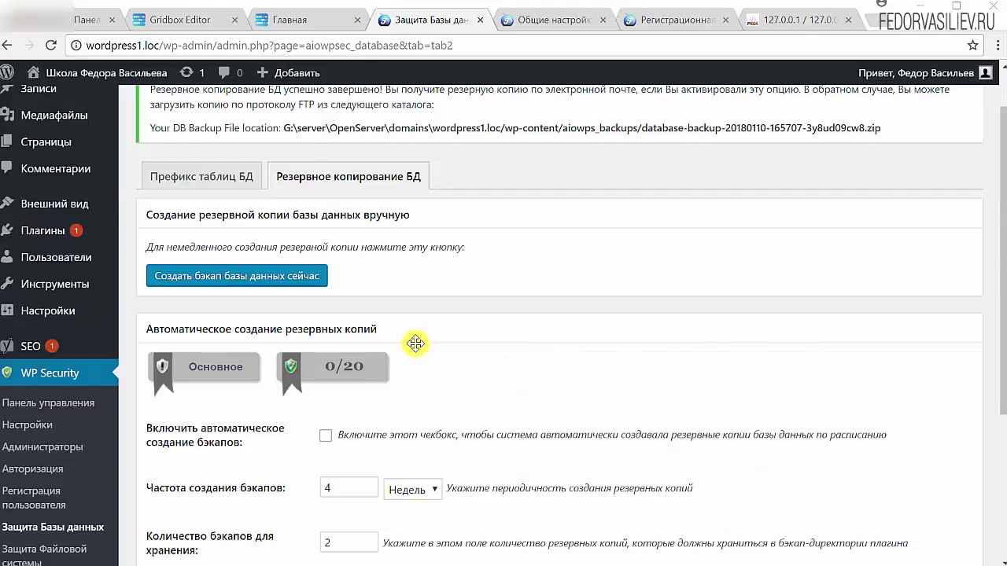
scroll(416, 343, "down", 2)
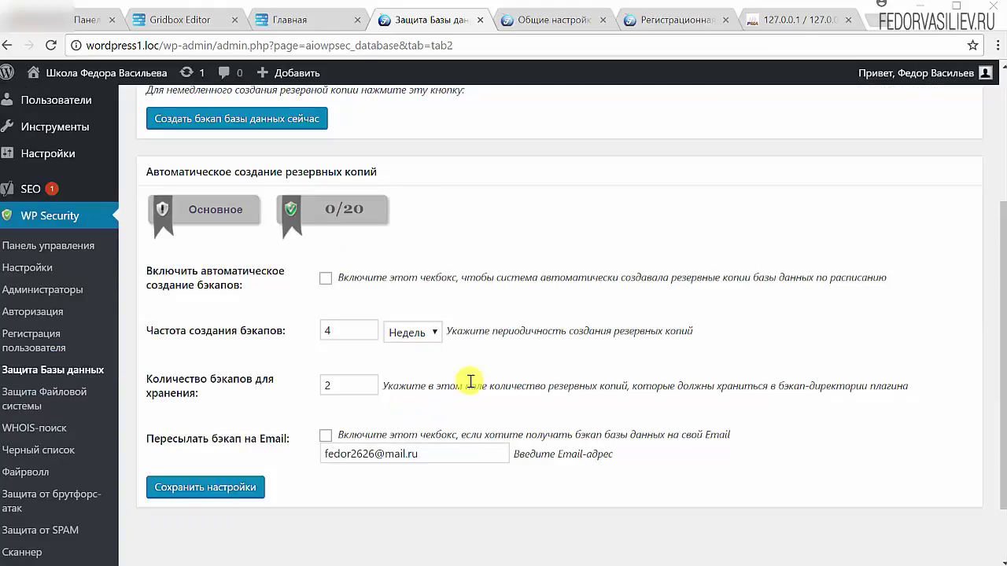
scroll(468, 380, "up", 3)
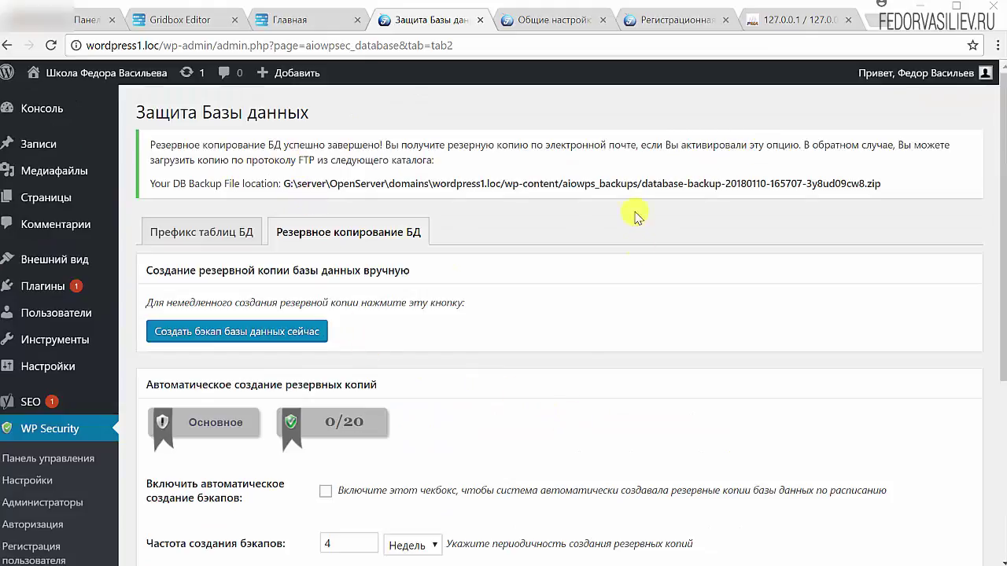
Step: Highlight the aiowps_backups folder path and backup zip name, then bring up File Explorer
left_click_drag(371, 184, 629, 184)
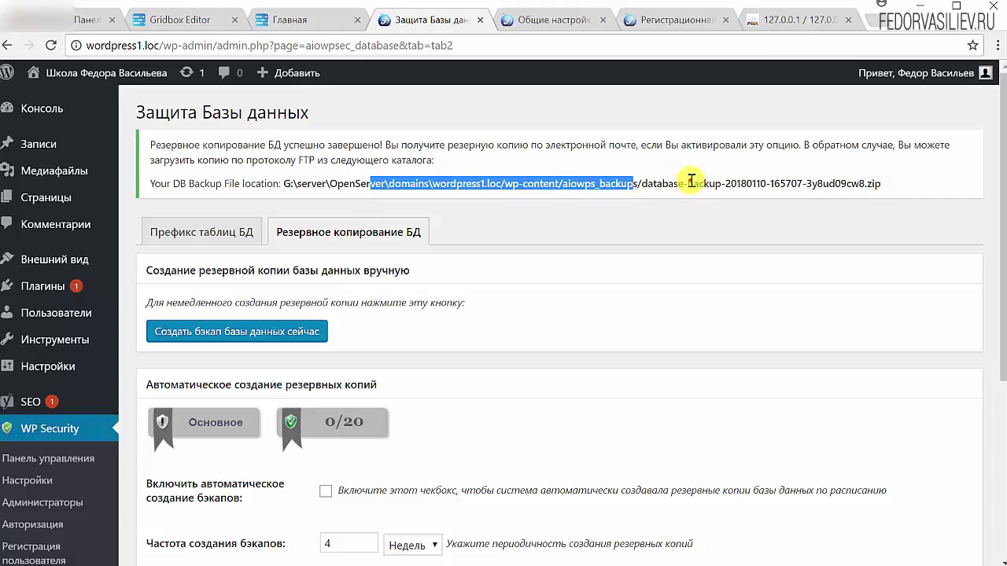
left_click(690, 181)
left_click_drag(455, 185, 634, 185)
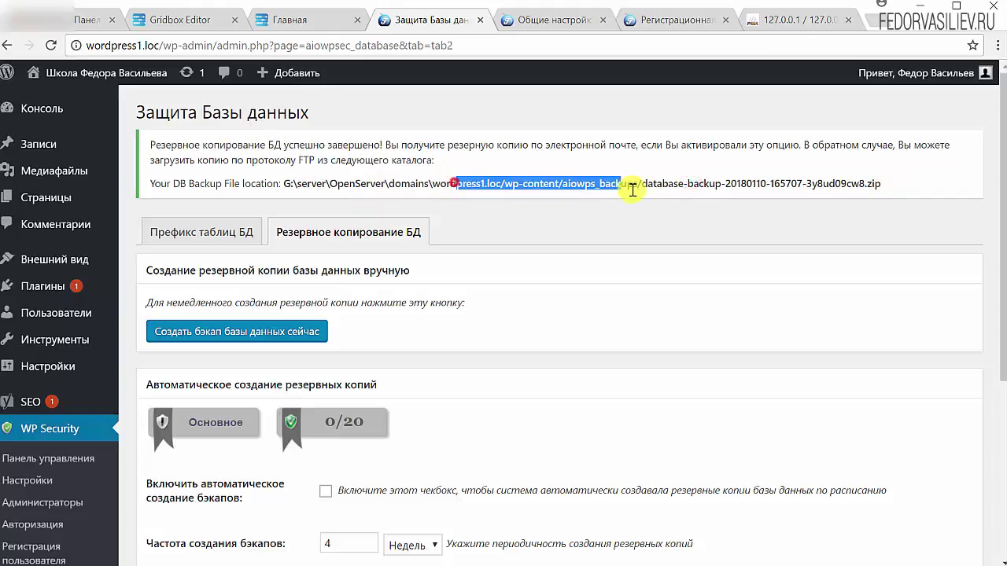
left_click(741, 187)
left_click_drag(885, 185, 637, 181)
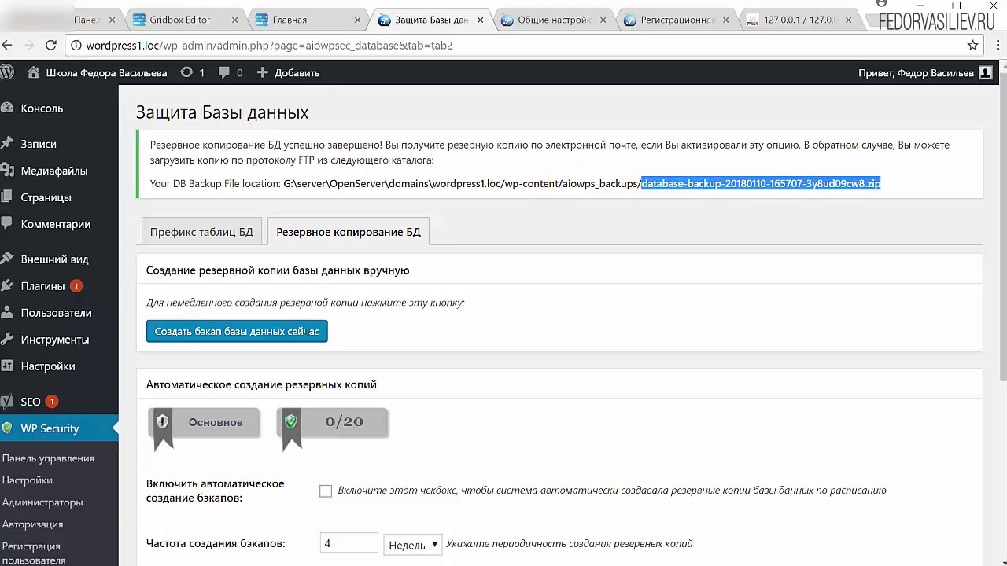
key("alt+Tab")
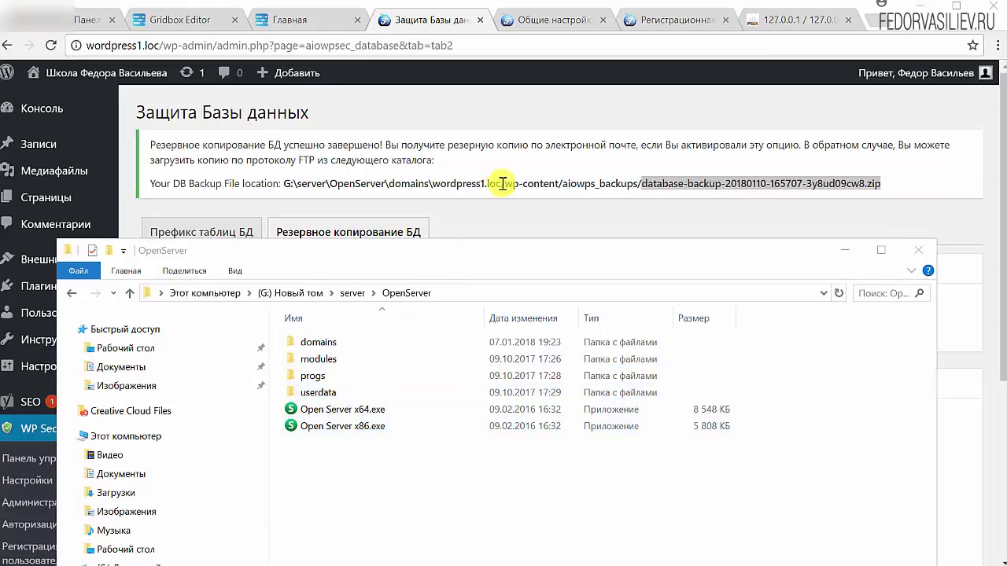
Step: Browse to domains > wordpress1.loc > wp-content > aiowps_backups in Explorer
double_click(340, 342)
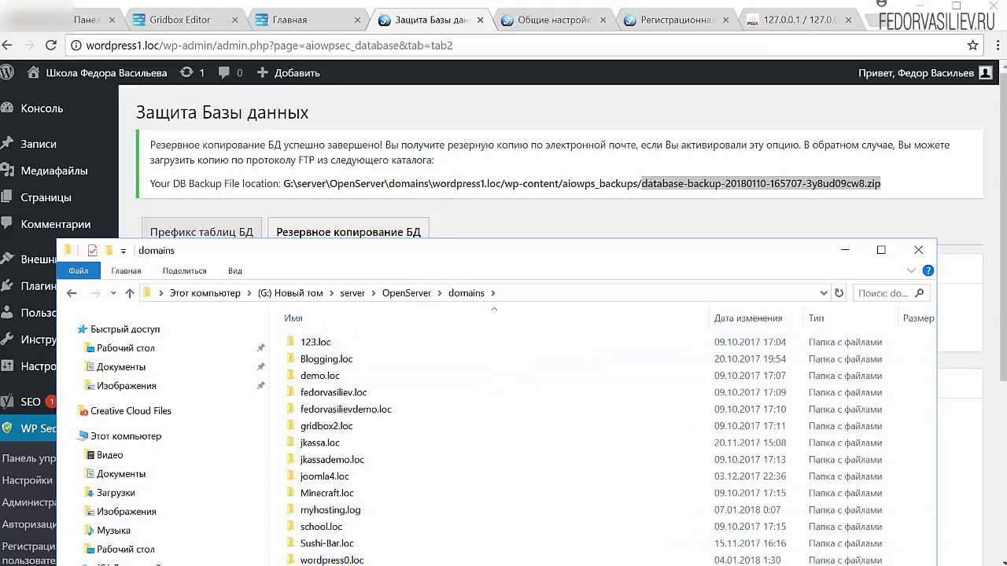
key("Return")
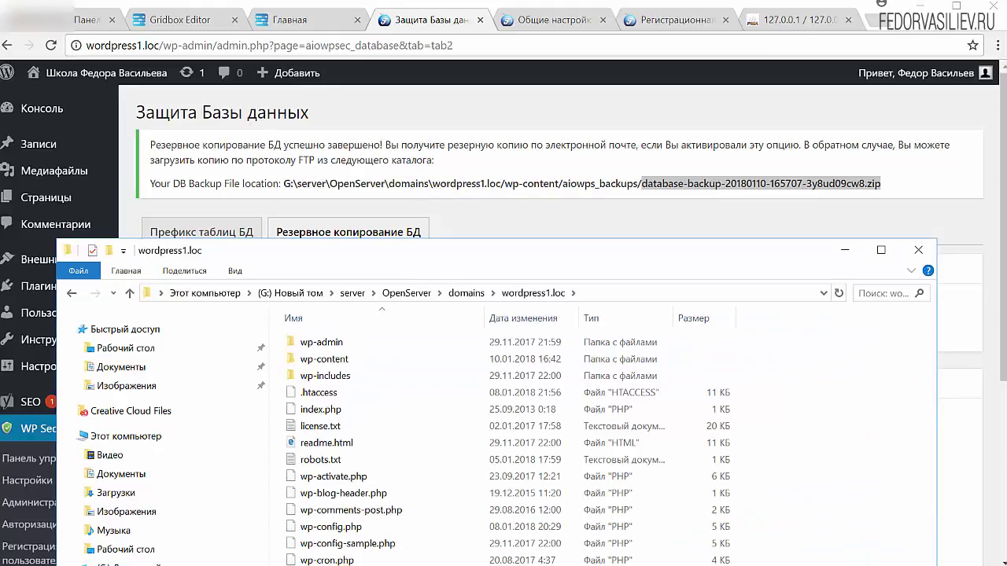
double_click(322, 359)
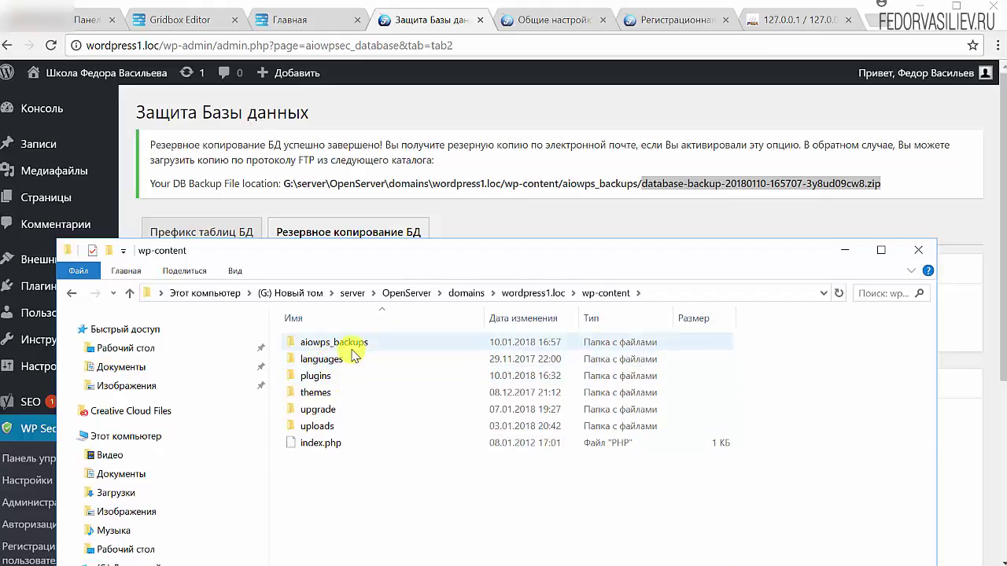
left_click(354, 346)
double_click(356, 344)
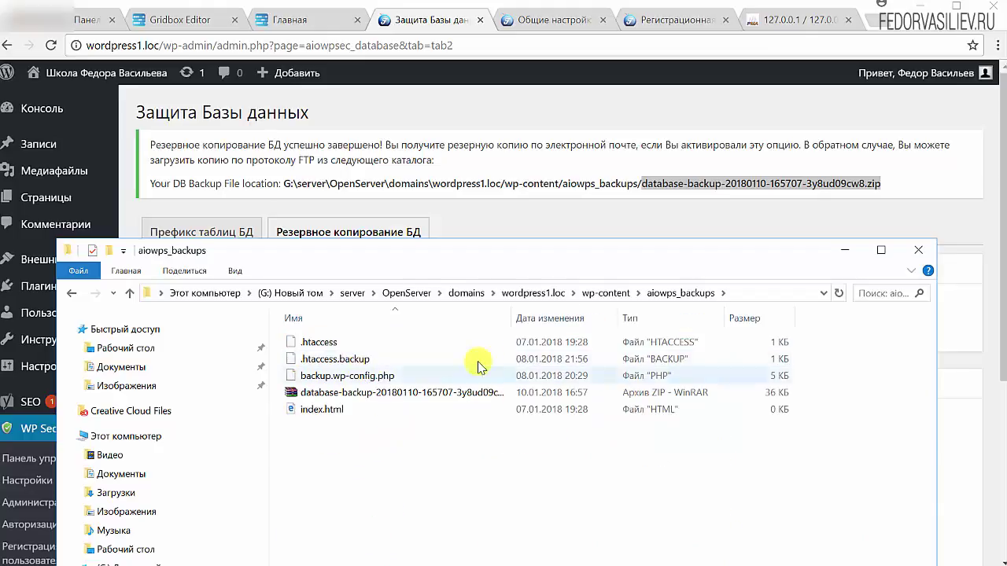
left_click_drag(519, 318, 693, 324)
Step: Open the backup zip in WinRAR to confirm its single .sql dump, then minimize Explorer
left_click(471, 393)
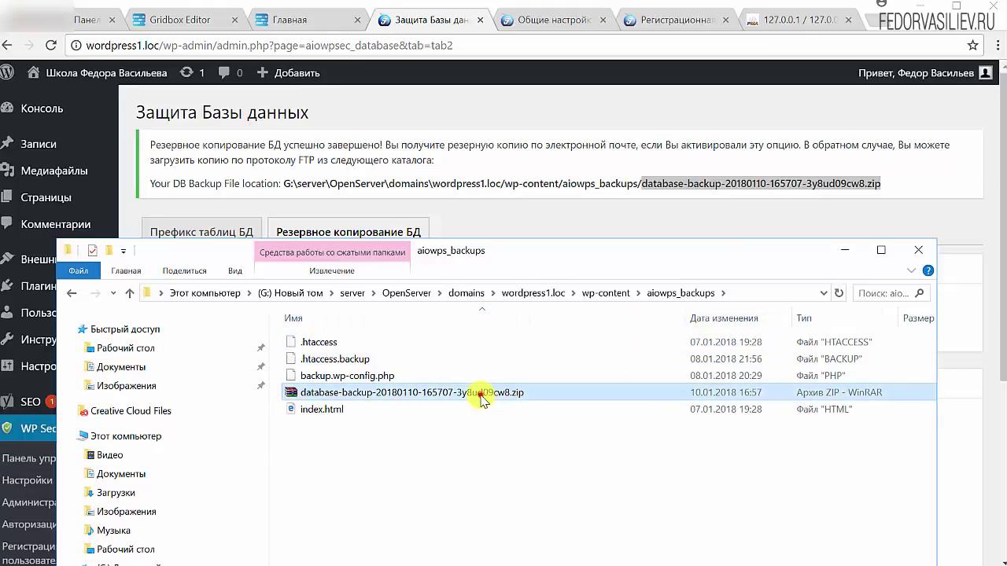
right_click(389, 395)
left_click(416, 393)
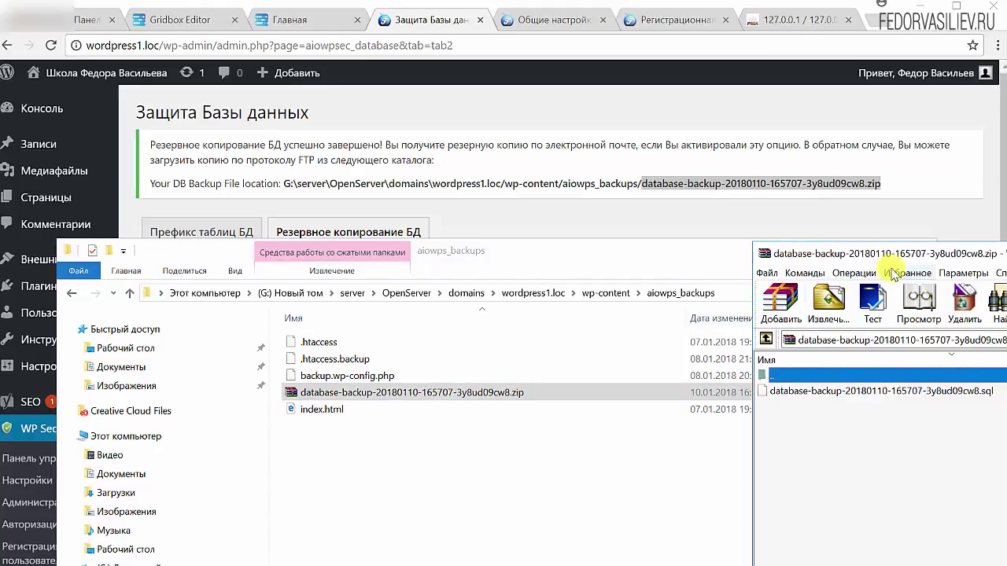
left_click_drag(904, 253, 418, 322)
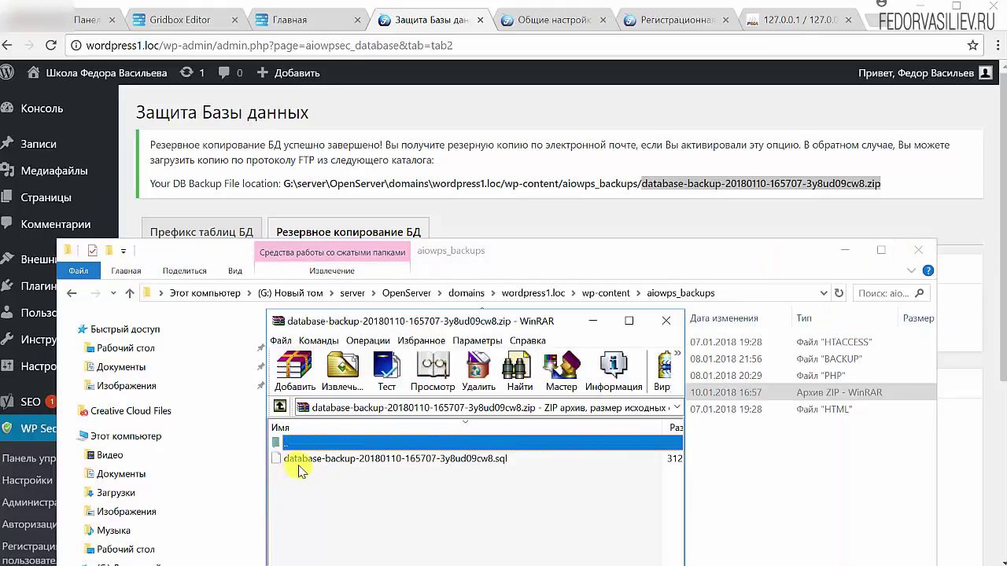
key("Escape")
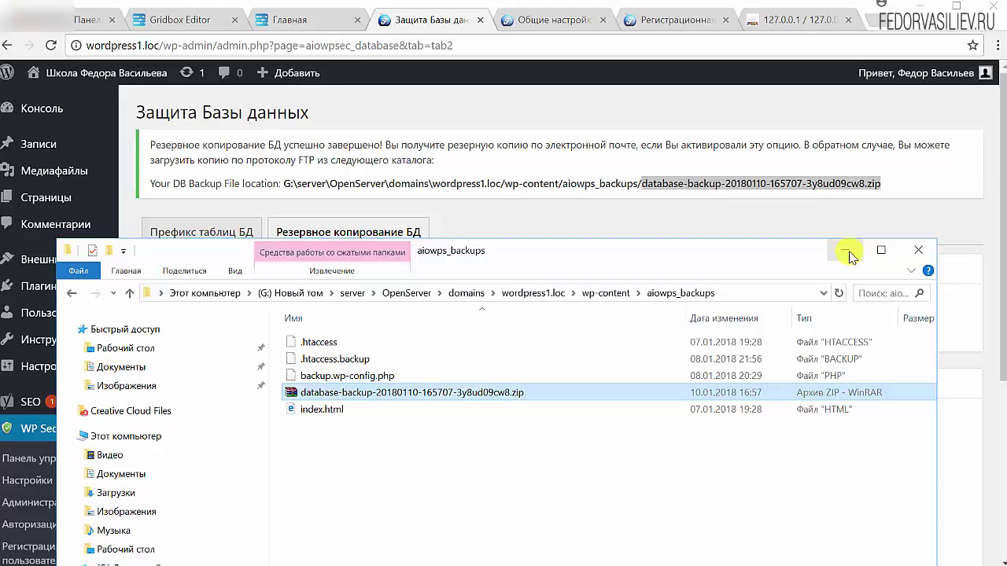
left_click(849, 252)
Step: Open the DB Prefix tab and enter fedor_ as the custom table prefix
left_click(207, 233)
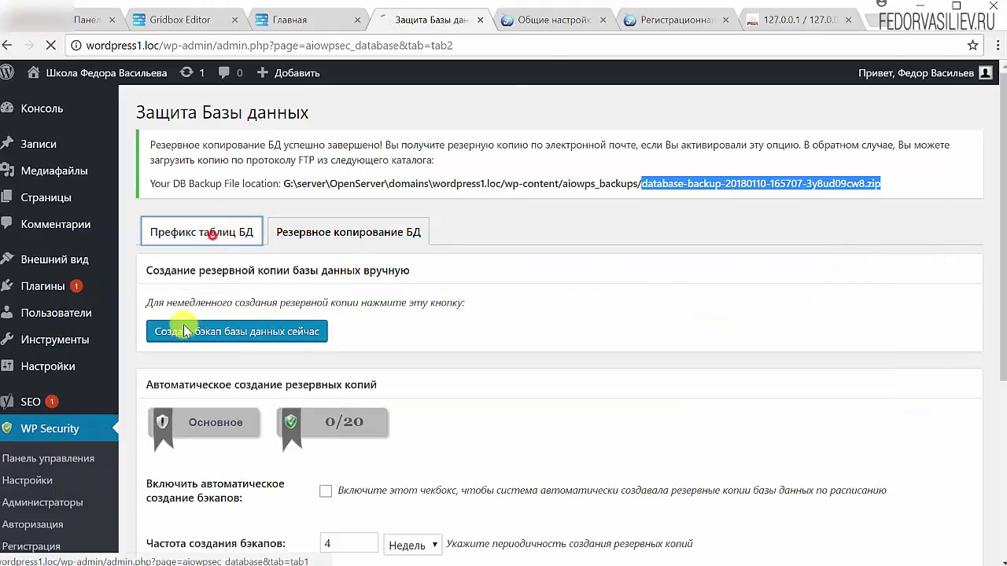
left_click(331, 147)
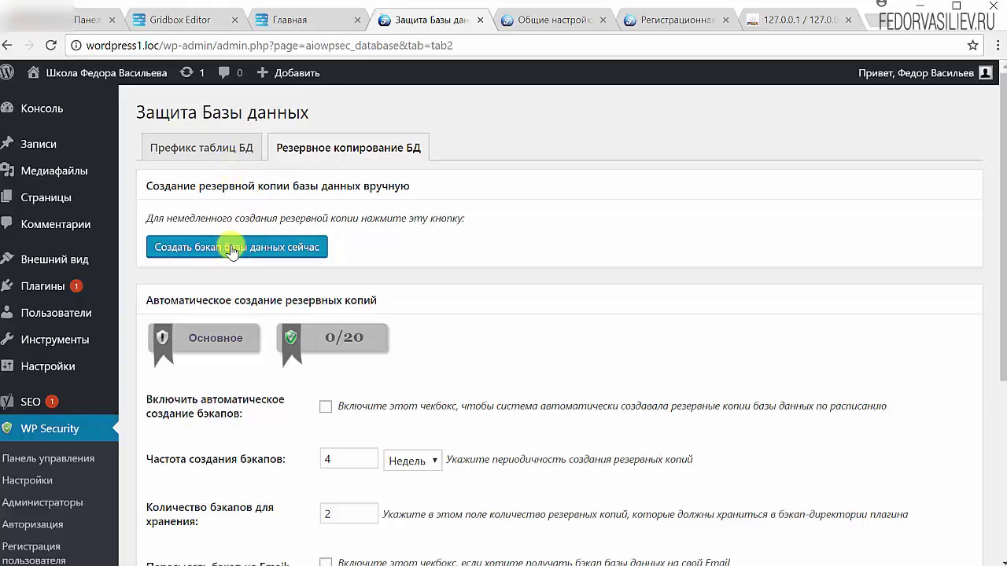
left_click(227, 145)
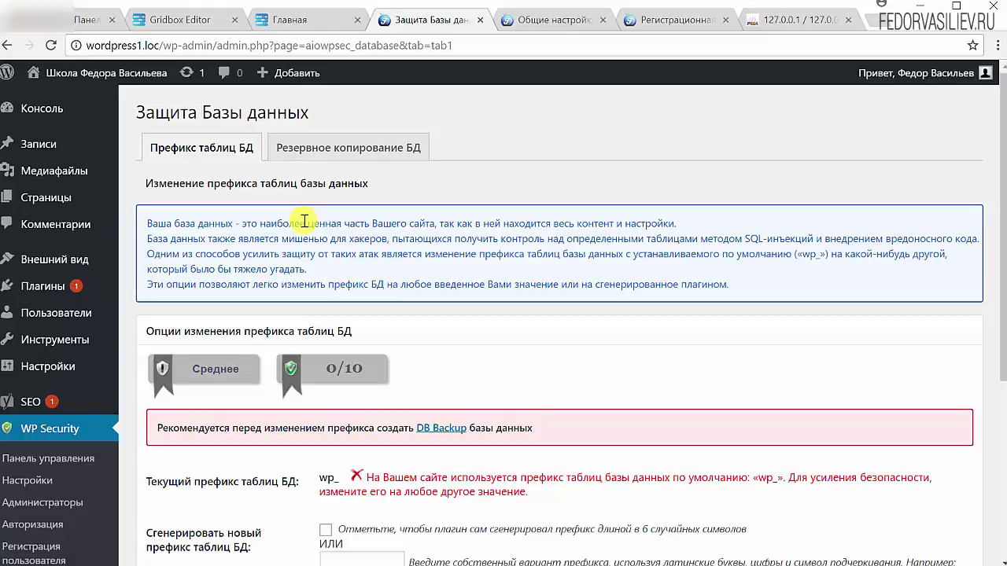
scroll(441, 213, "down", 3)
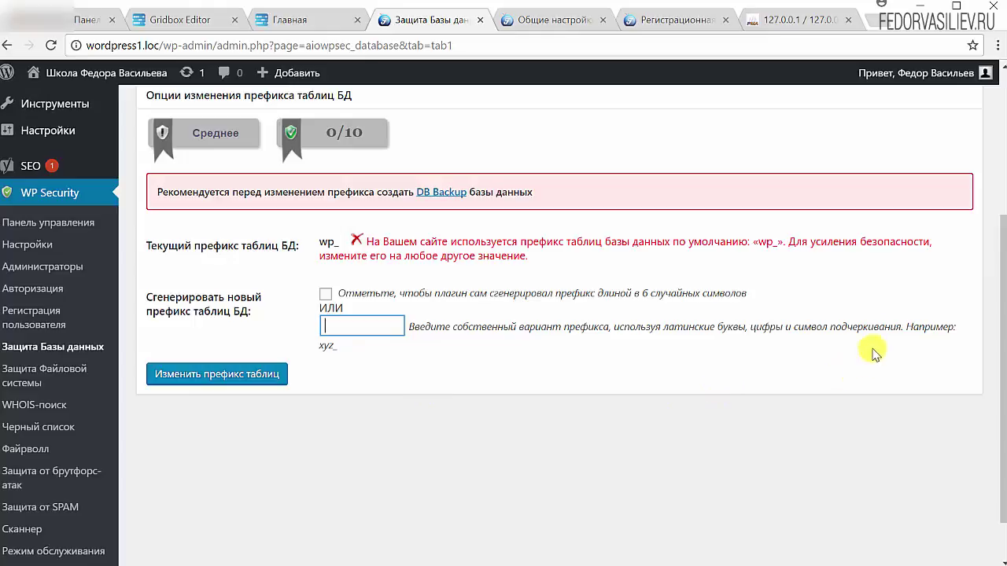
left_click_drag(907, 328, 715, 352)
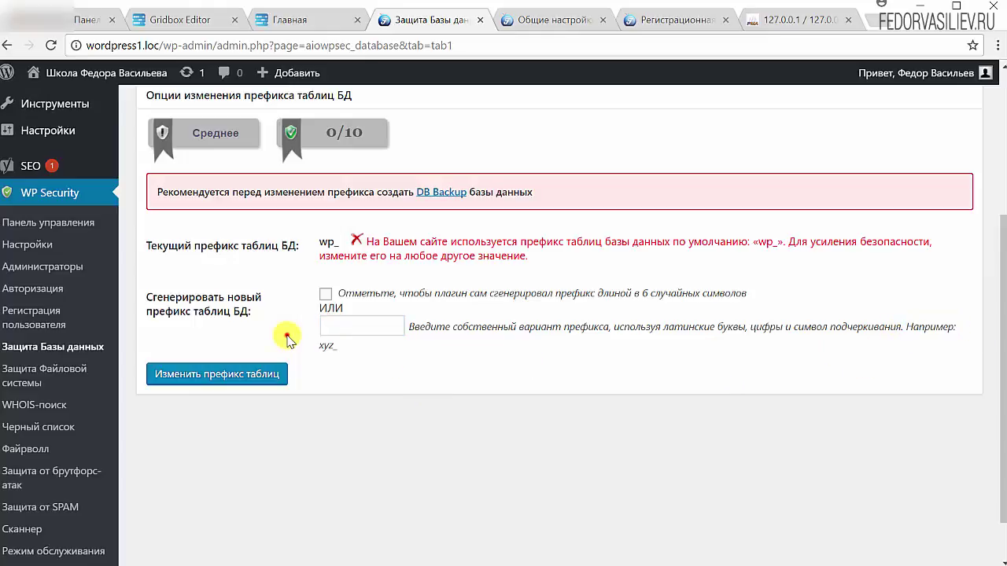
left_click_drag(344, 343, 322, 343)
left_click(366, 328)
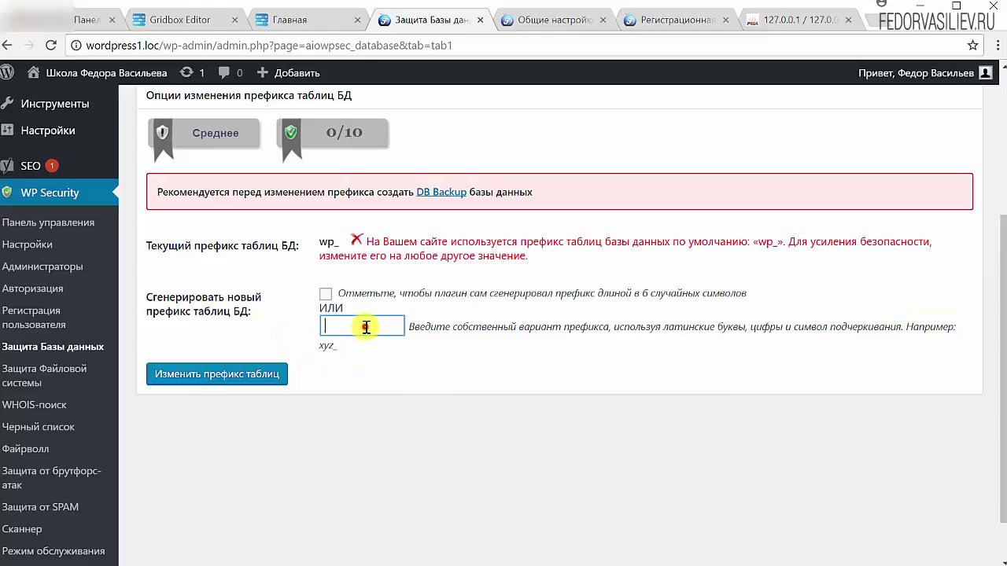
type("fedor_")
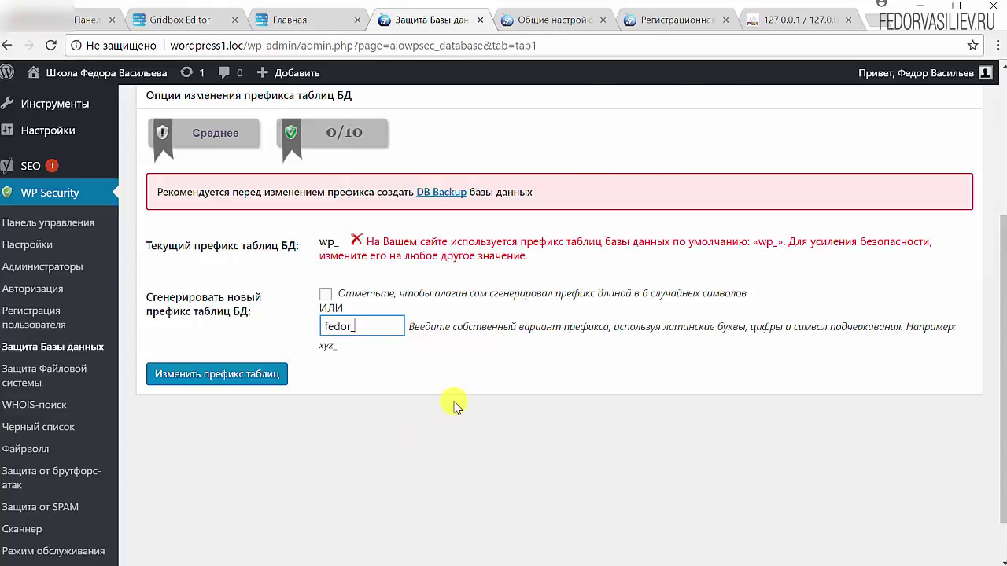
scroll(454, 406, "up", 1)
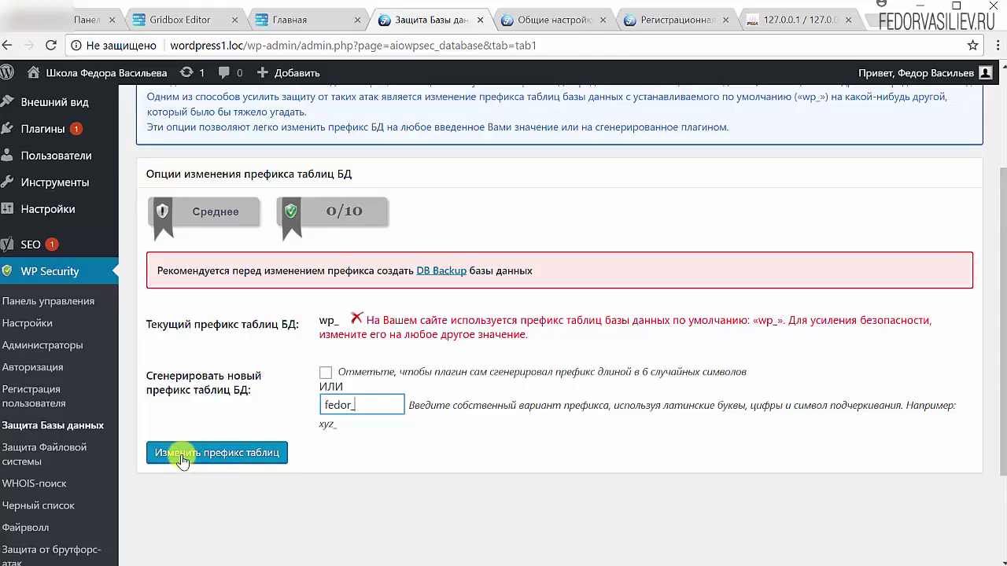
Step: Apply the fedor_ prefix change and highlight the wp-config.php backup success message
left_click(246, 461)
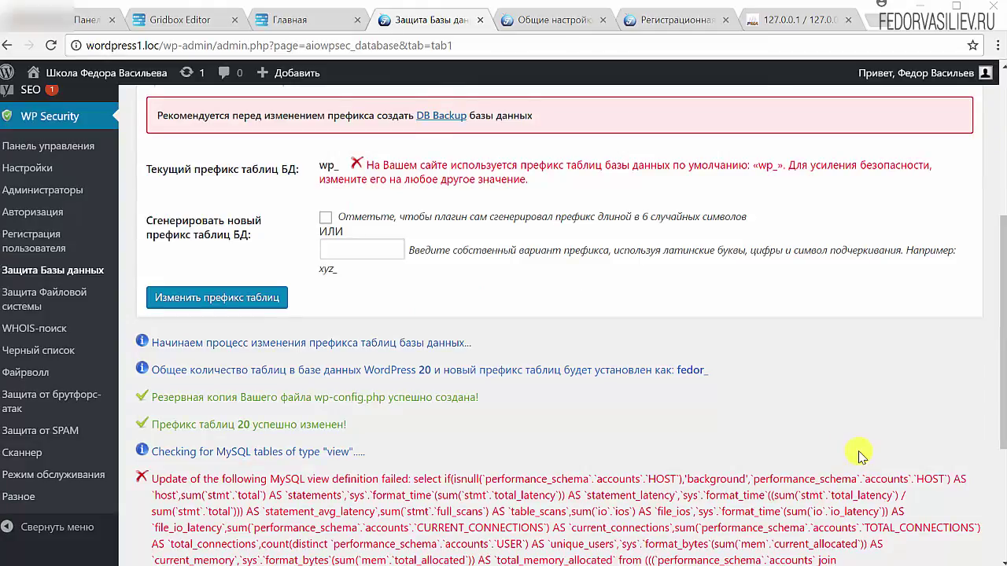
scroll(793, 388, "down", 3)
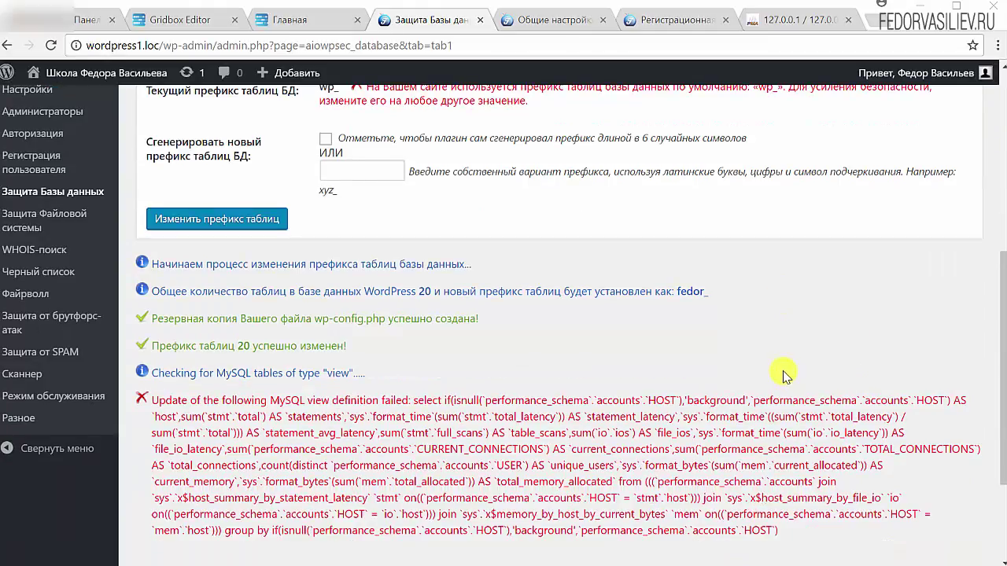
scroll(761, 368, "up", 1)
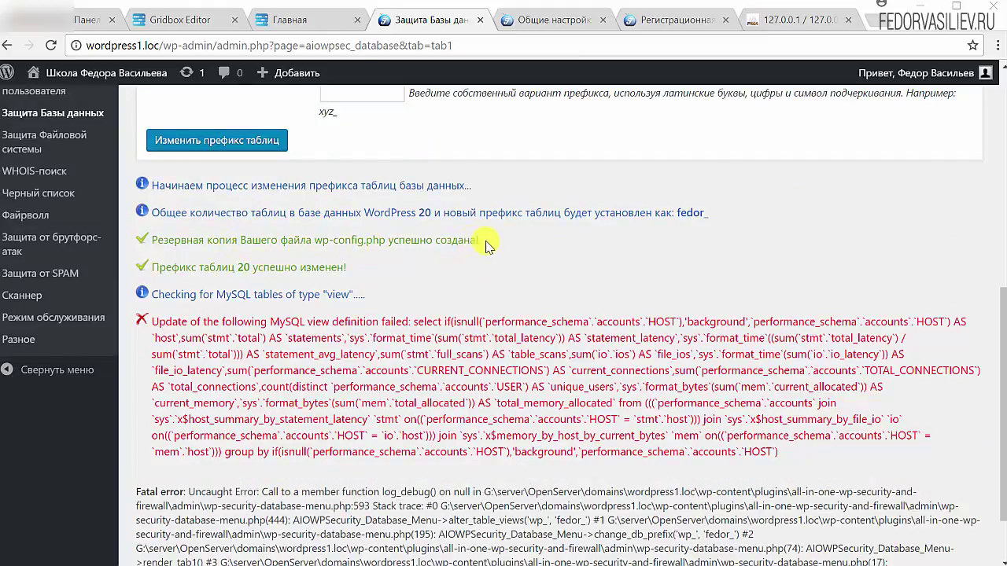
left_click_drag(479, 241, 240, 240)
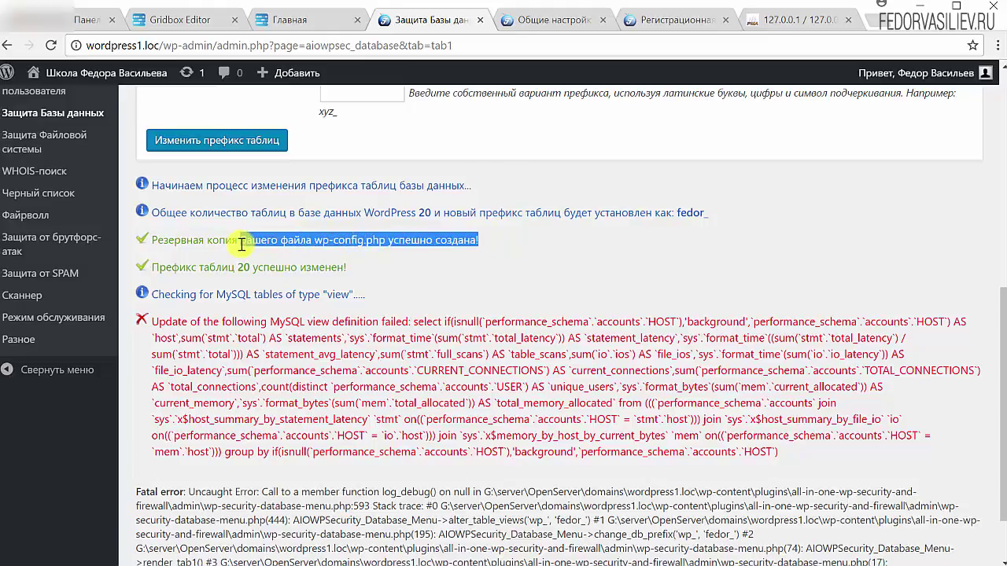
left_click(313, 241)
left_click_drag(313, 241, 417, 239)
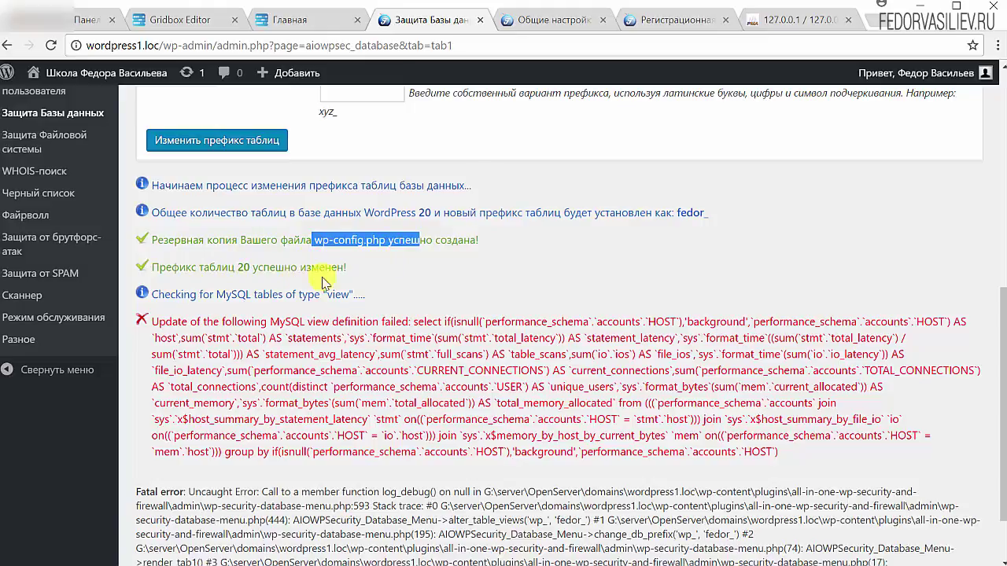
Step: Point out the MySQL view error and fatal error stack trace in the results
left_click_drag(358, 272, 263, 268)
scroll(521, 264, "down", 1)
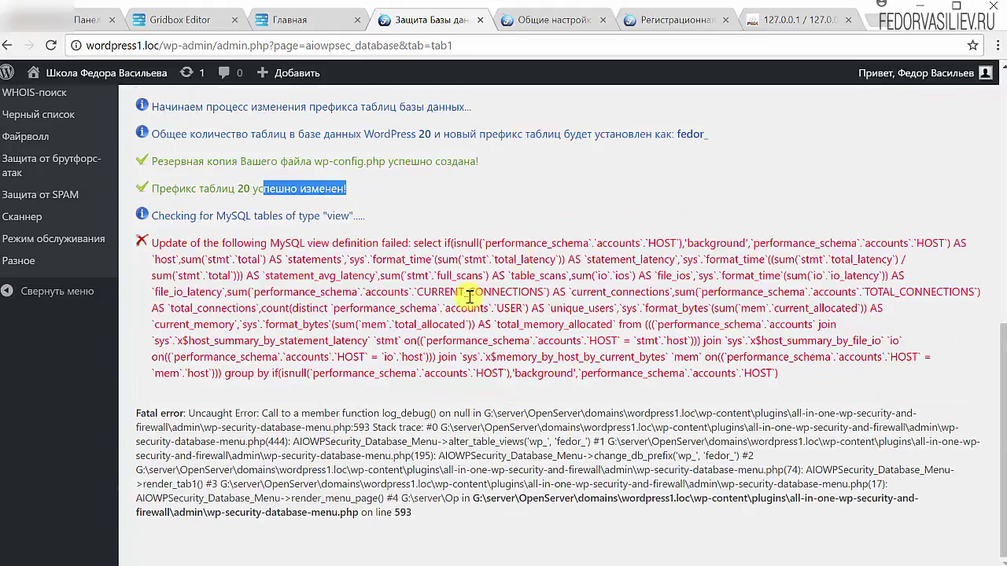
left_click_drag(130, 417, 150, 111)
mouse_move(425, 512)
left_mouse_down()
mouse_move(259, 472)
mouse_move(172, 423)
left_mouse_up()
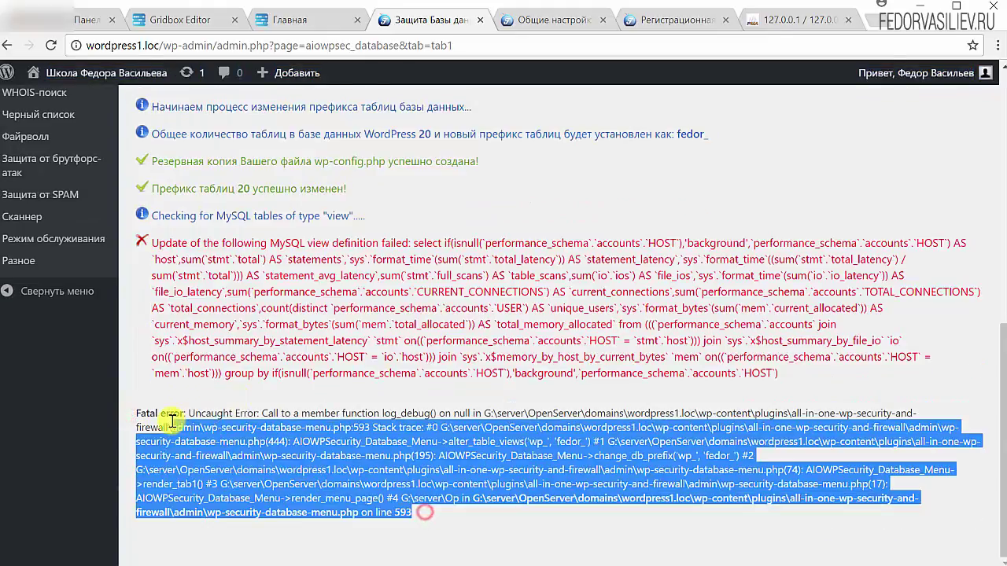
mouse_move(744, 402)
left_mouse_down()
mouse_move(787, 373)
mouse_move(639, 322)
mouse_move(203, 280)
mouse_move(180, 258)
mouse_move(182, 245)
left_mouse_up()
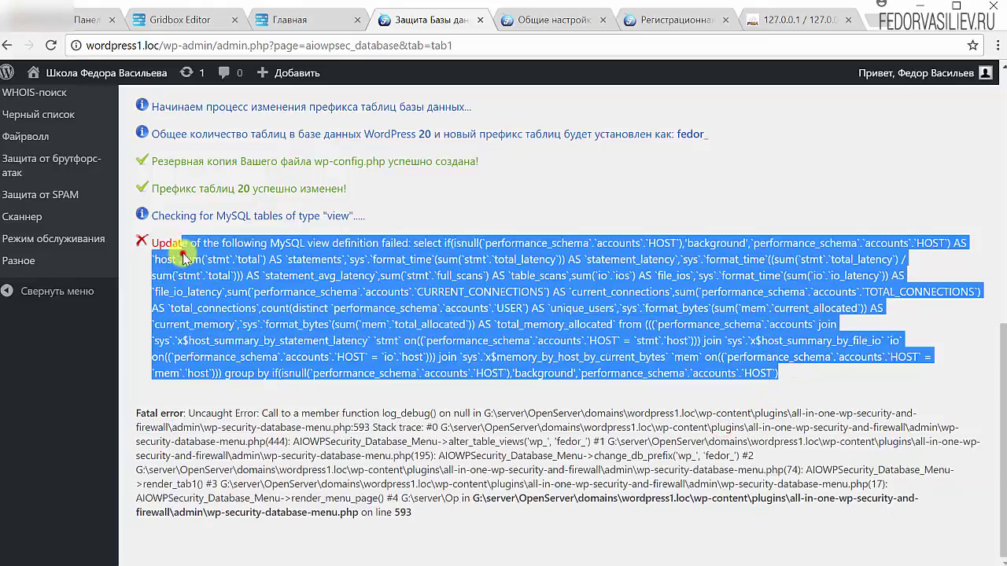
left_click(453, 275)
scroll(661, 307, "up", 3)
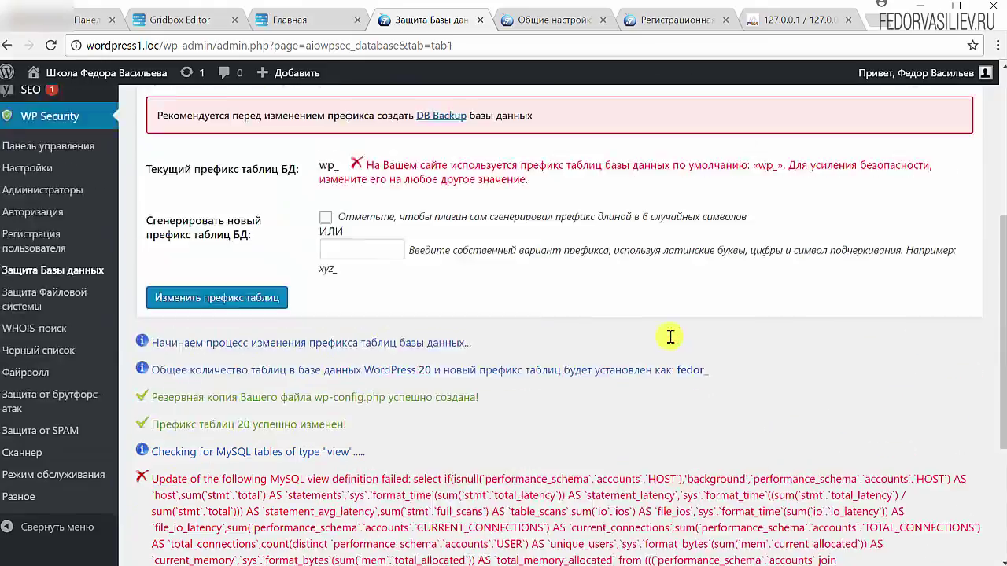
scroll(670, 337, "up", 4)
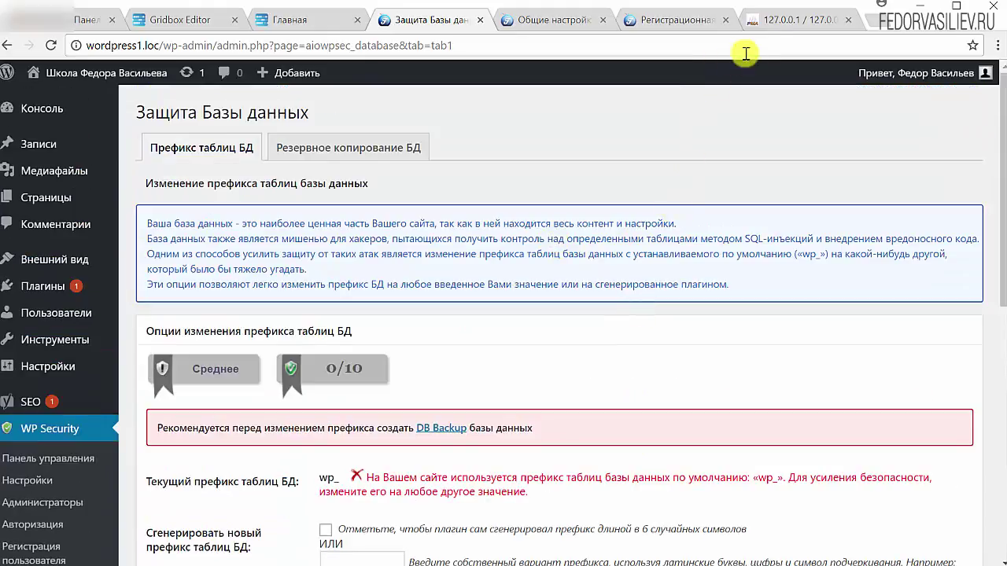
Step: Reload phpMyAdmin to see all 20 fedor_ tables, then reload Database Security, now a 403 error
left_click(776, 20)
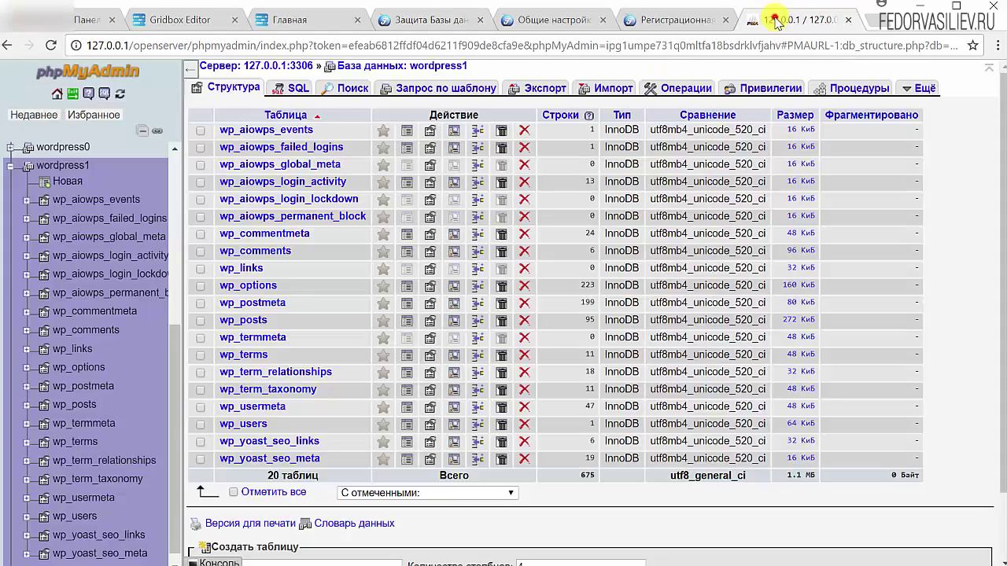
left_click(49, 46)
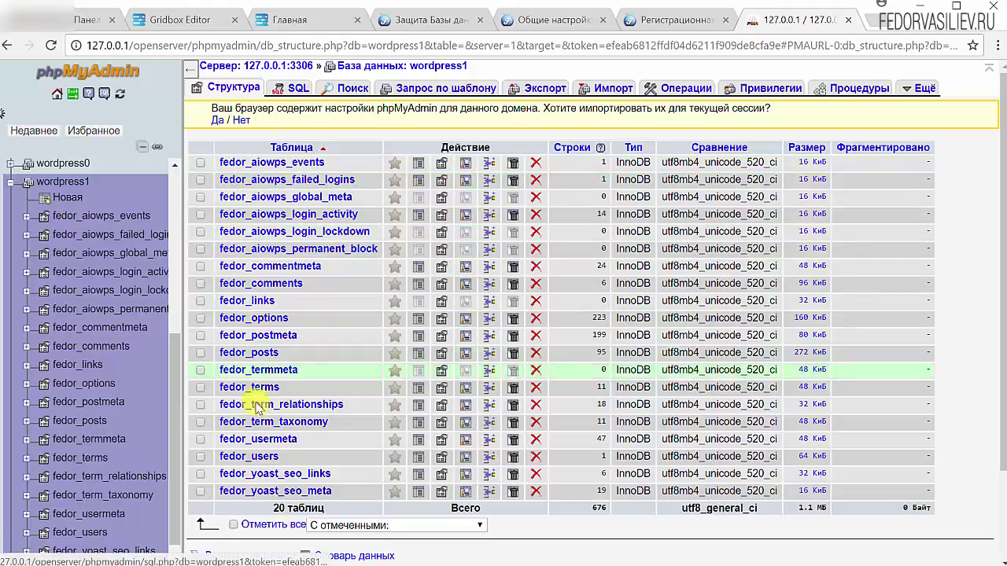
left_click(552, 21)
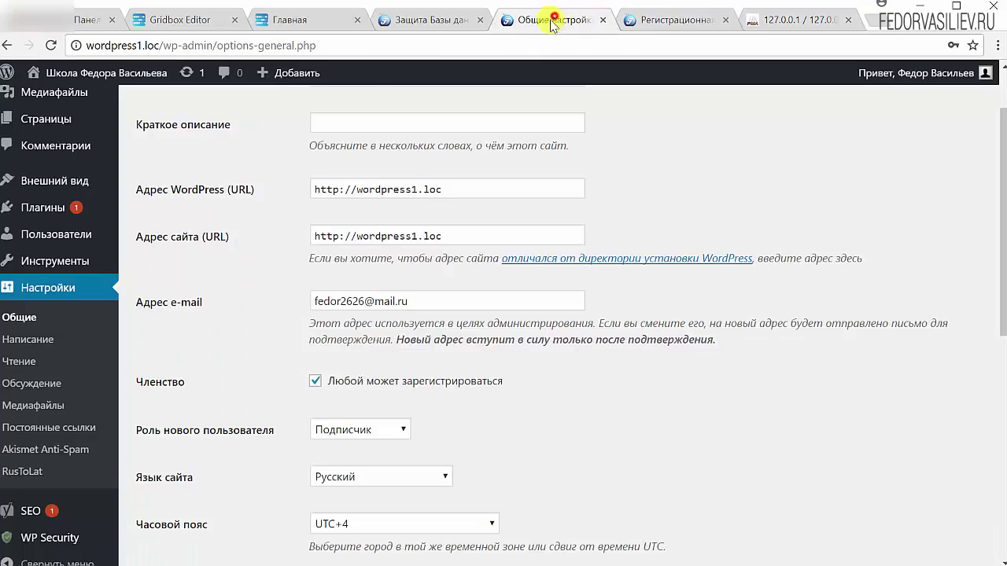
left_click(405, 20)
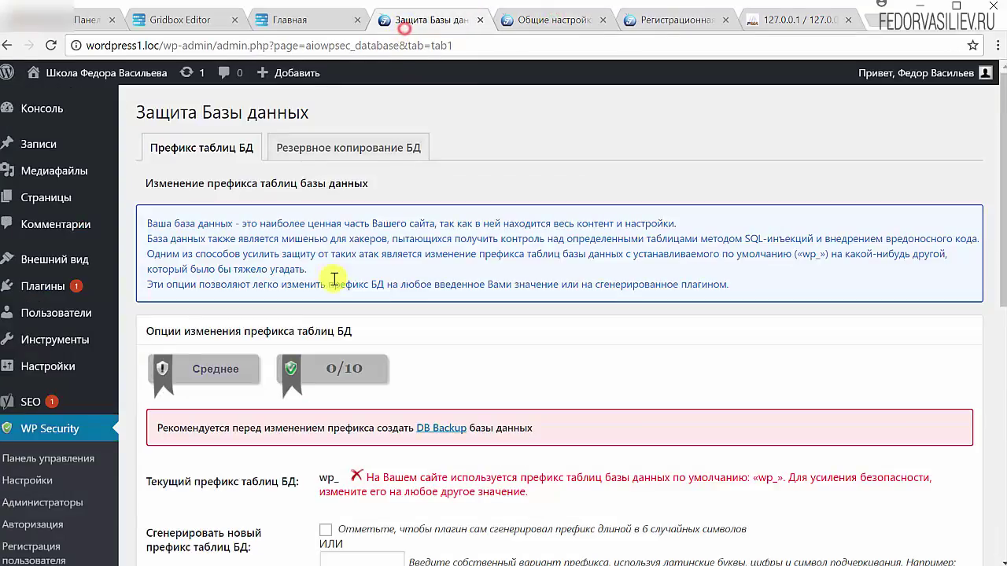
left_click(51, 45)
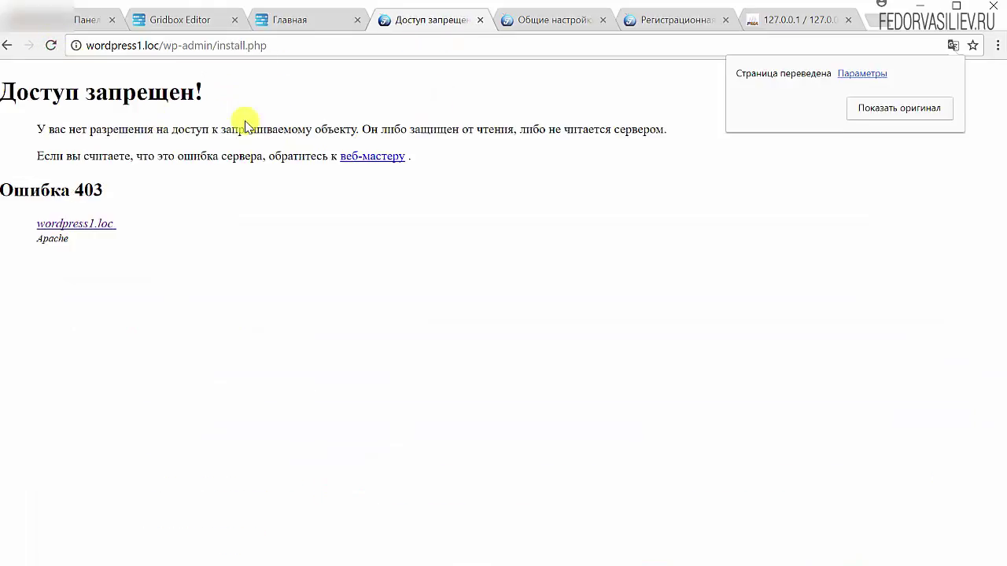
Step: Check the other WordPress tabs, now also 403, then return to phpMyAdmin's wordpress1 table list
left_click(555, 20)
left_click(664, 20)
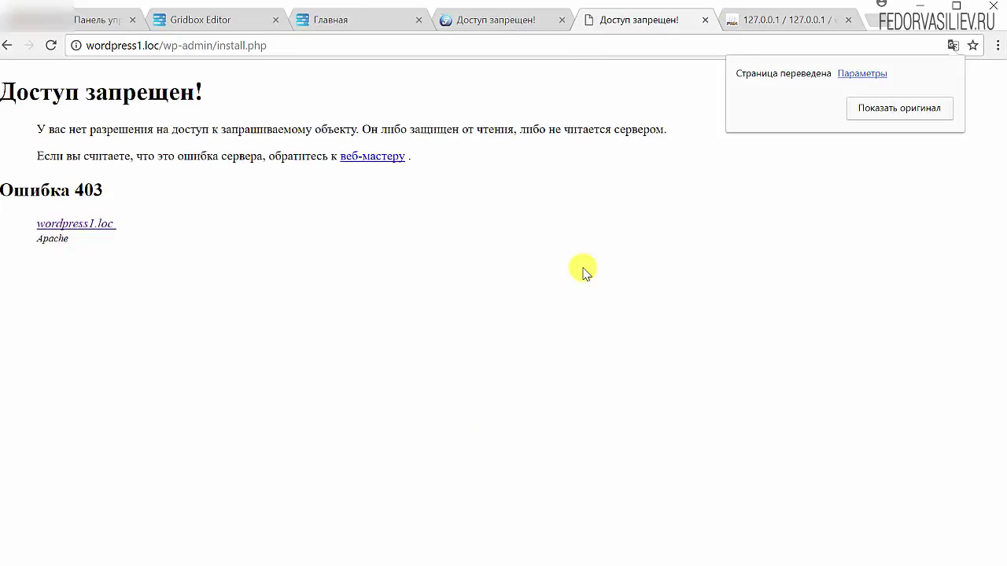
left_click(498, 24)
left_click(767, 21)
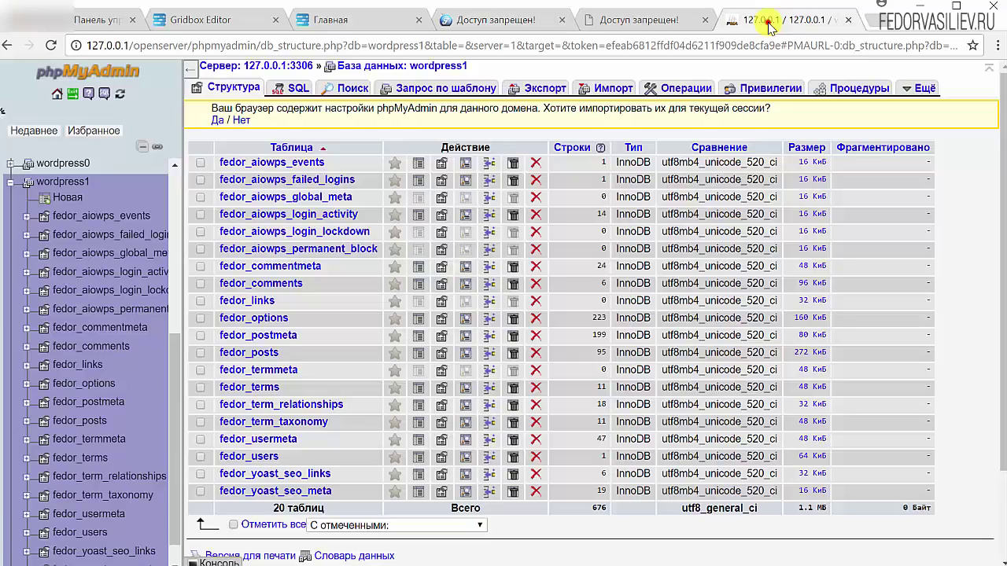
Step: Select all 20 fedor_ tables in wordpress1 and drop them, confirming the DROP TABLE query
scroll(498, 288, "down", 1)
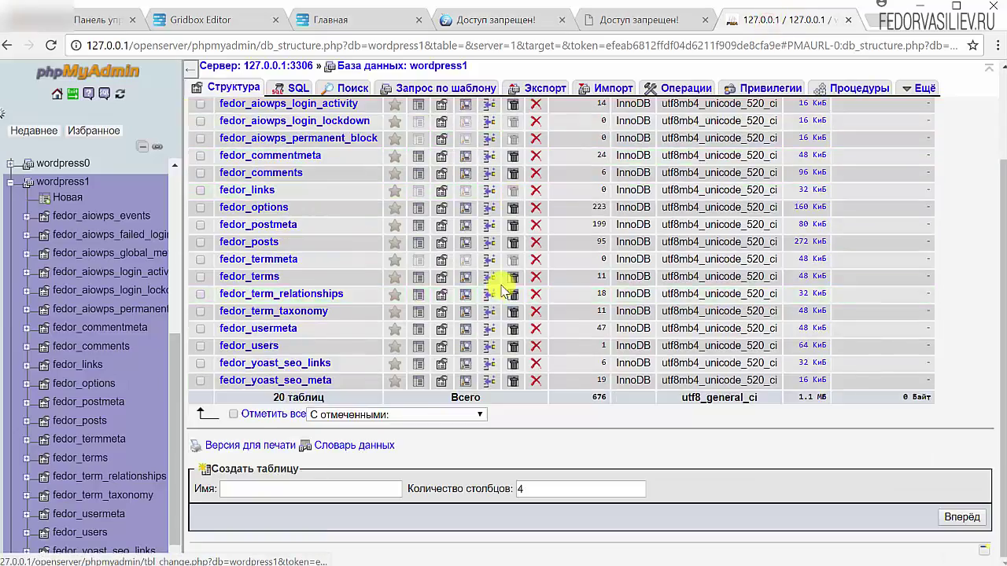
scroll(309, 275, "up", 1)
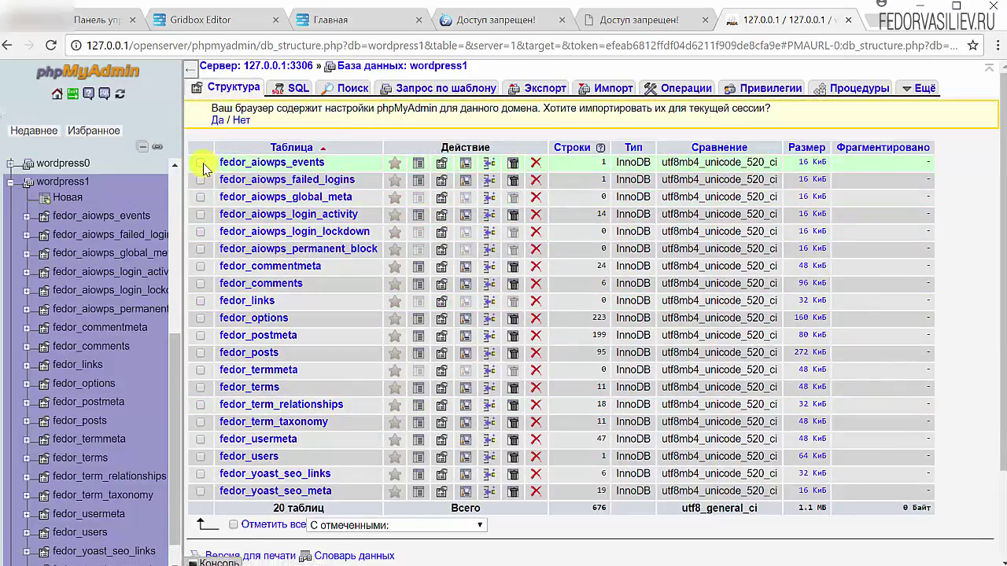
scroll(251, 509, "down", 1)
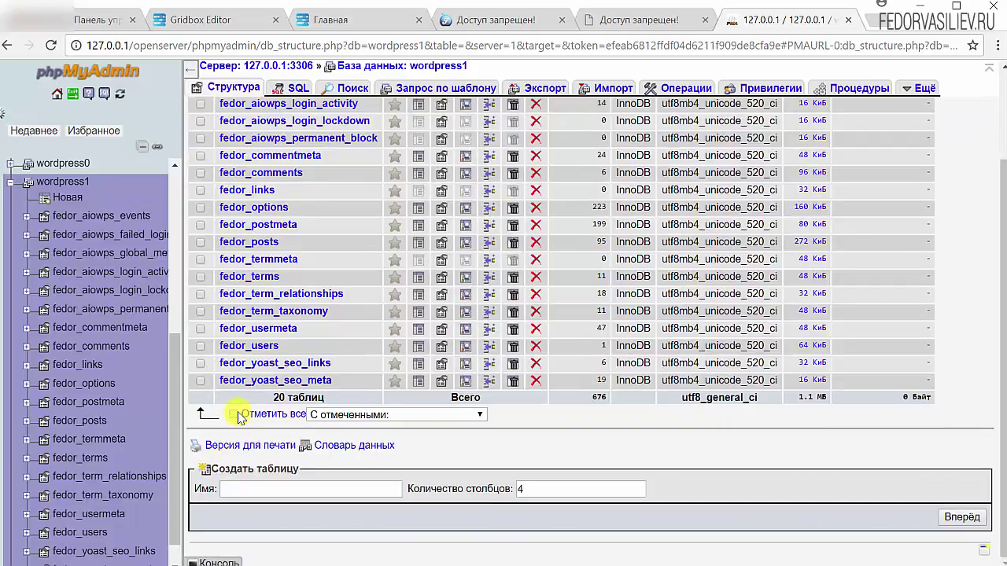
left_click(236, 414)
left_click(326, 415)
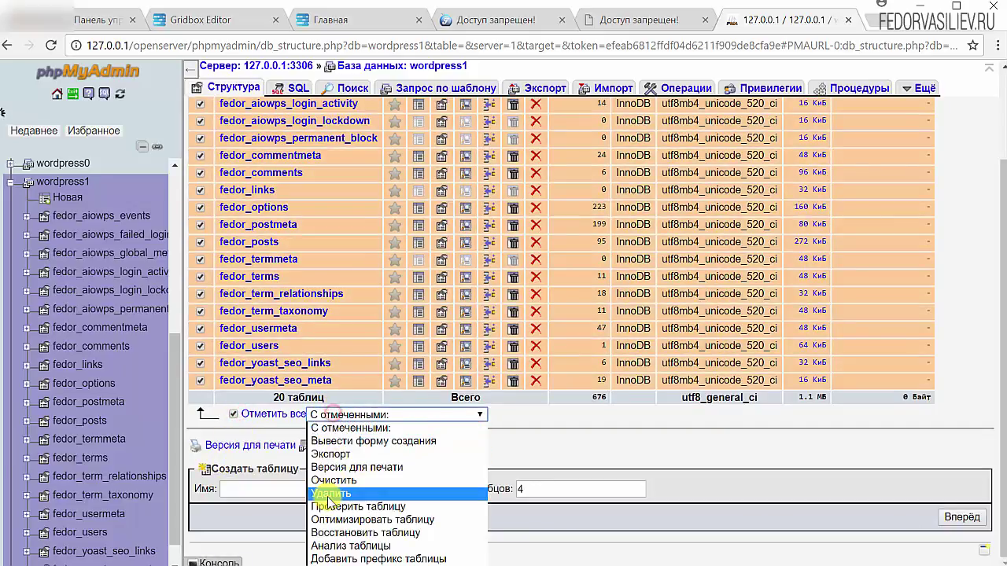
left_click(328, 502)
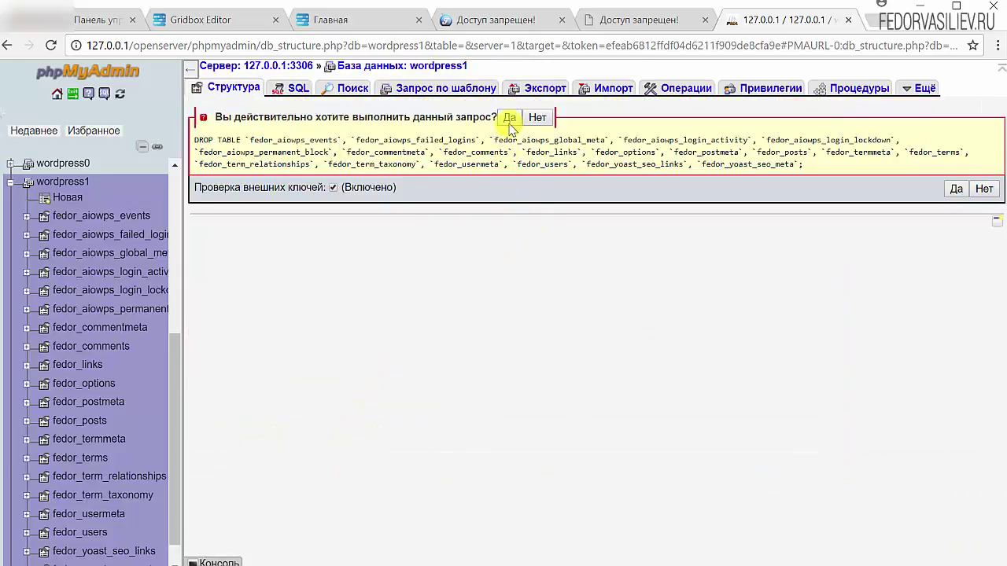
left_click(508, 118)
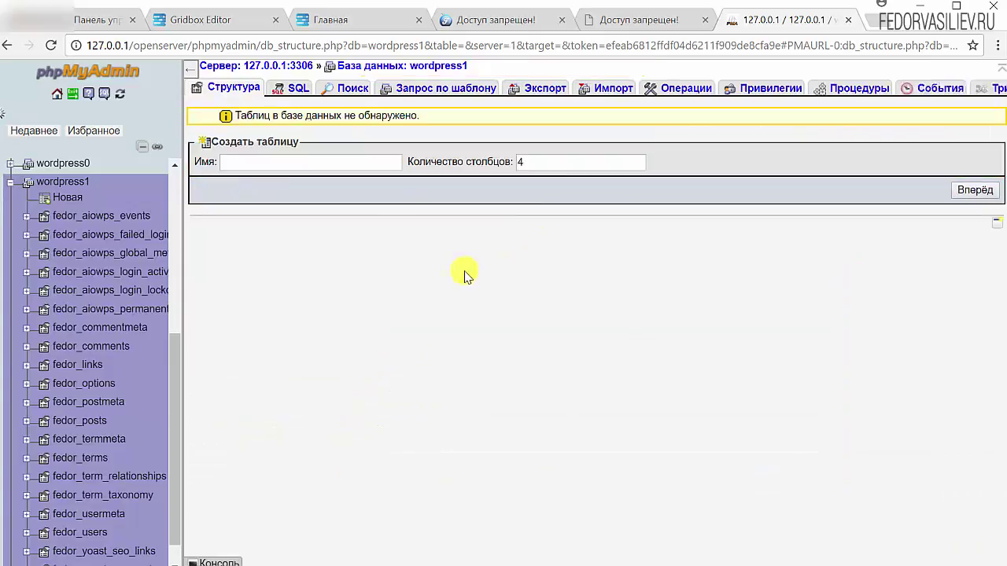
left_click(602, 87)
Step: Extract the backup zip in the aiowps_backups folder and select the .sql file
key("alt+Tab")
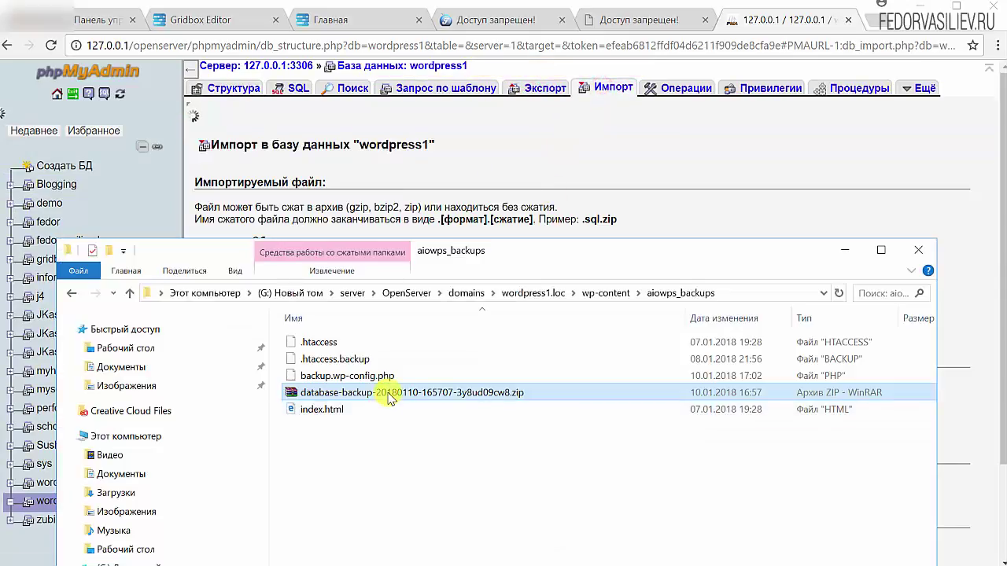
right_click(390, 395)
left_click(429, 425)
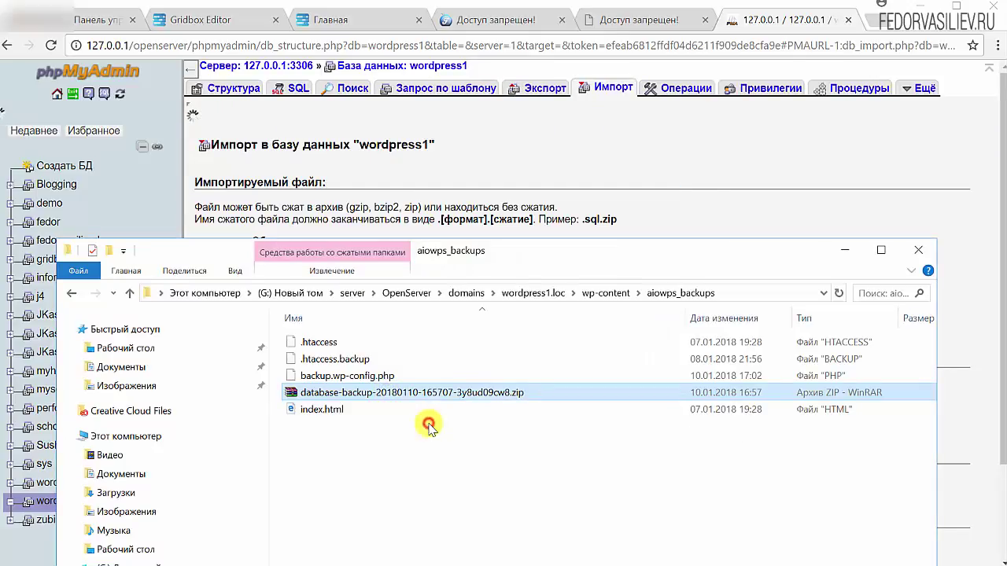
left_click(330, 392)
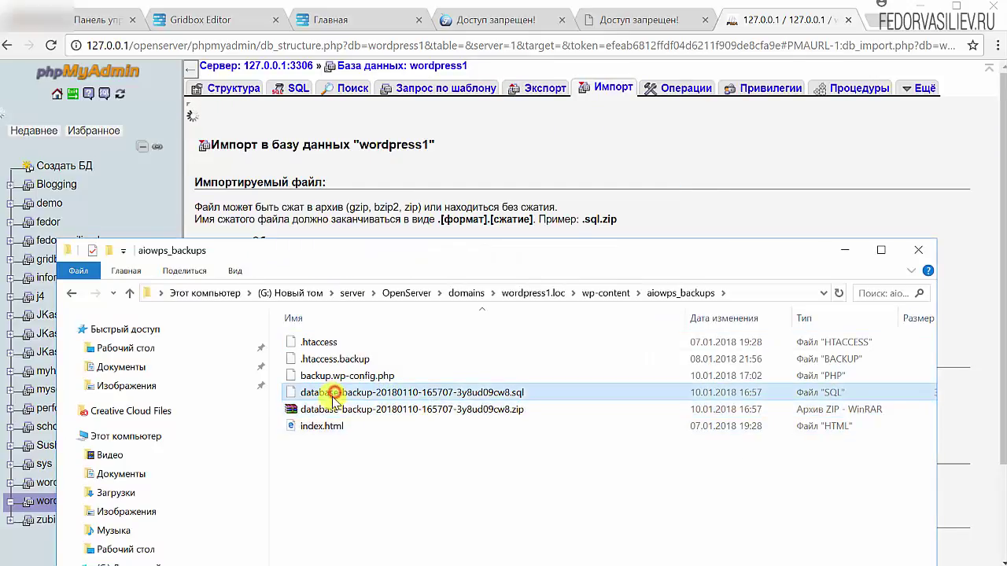
Step: Import the .sql backup into wordpress1 and show its 20 restored wp_ tables
left_click_drag(363, 260, 328, 446)
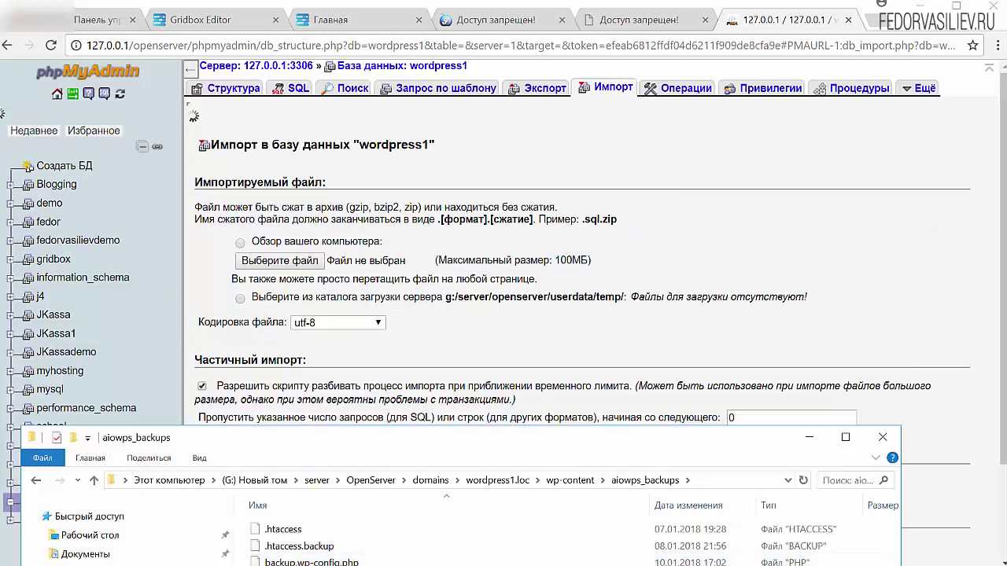
left_click_drag(309, 562, 301, 270)
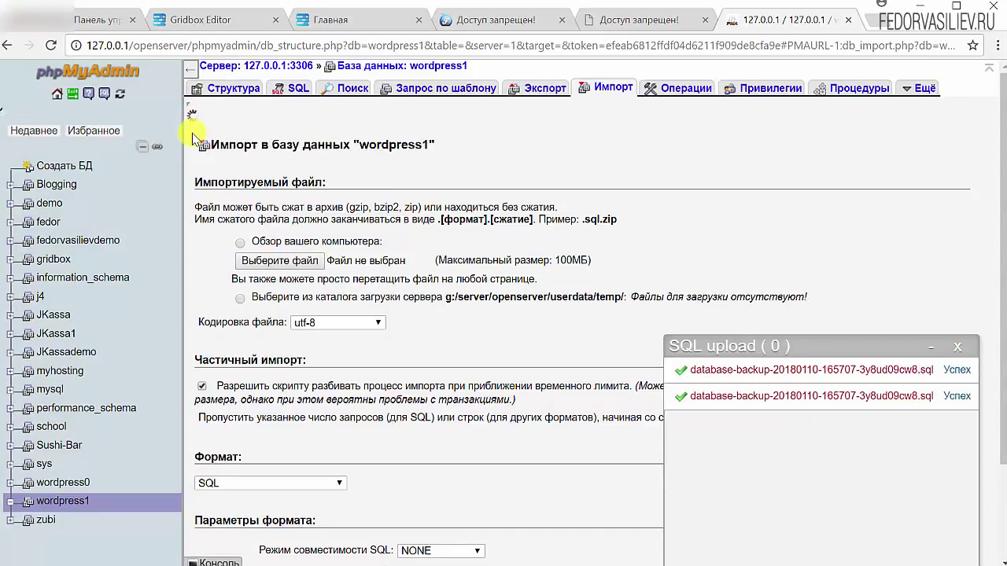
left_click(931, 347)
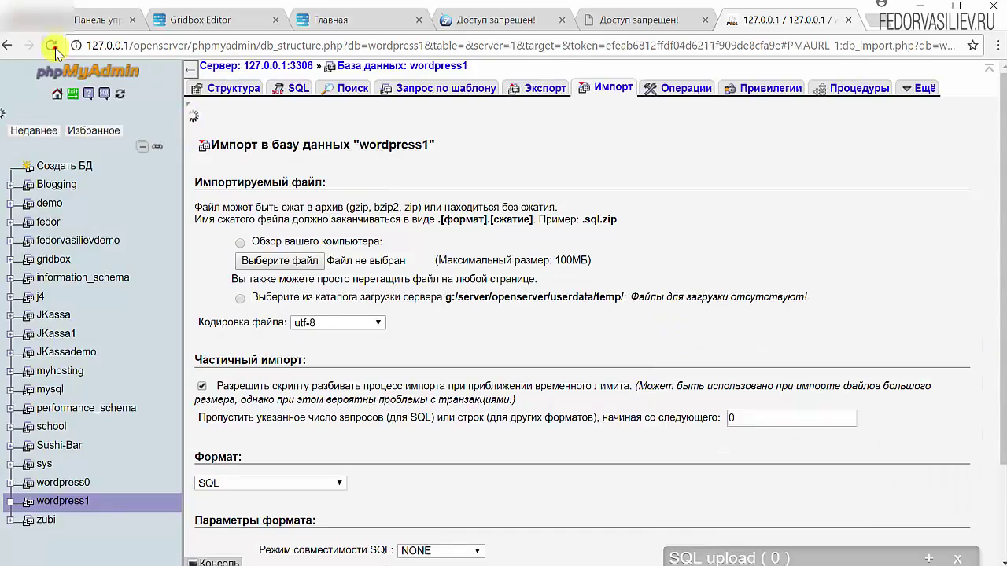
left_click(51, 45)
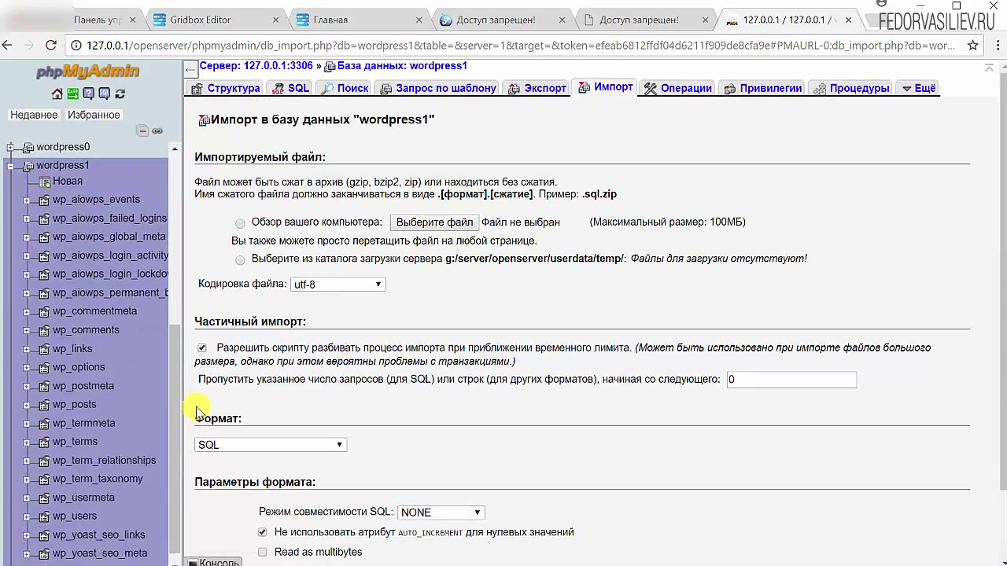
scroll(305, 370, "down", 1)
scroll(47, 330, "up", 3)
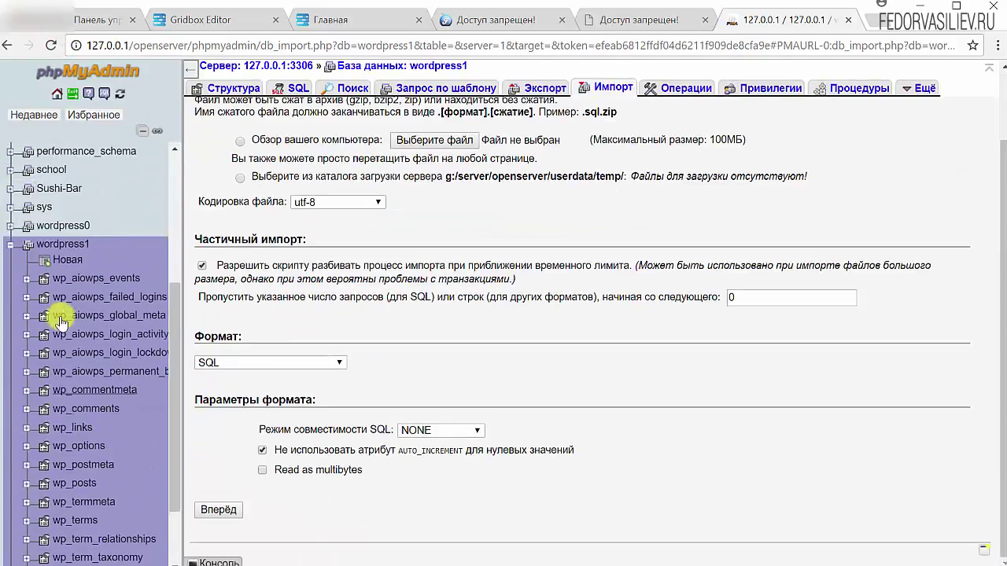
left_click(82, 405)
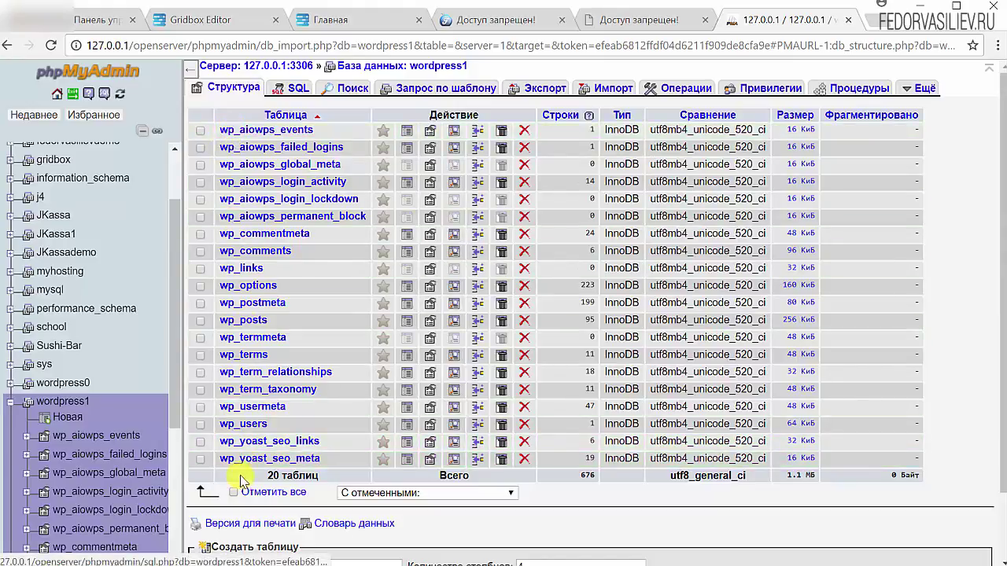
Step: Load the site's home page by removing /wp-admin/install.php from the address
left_click(622, 20)
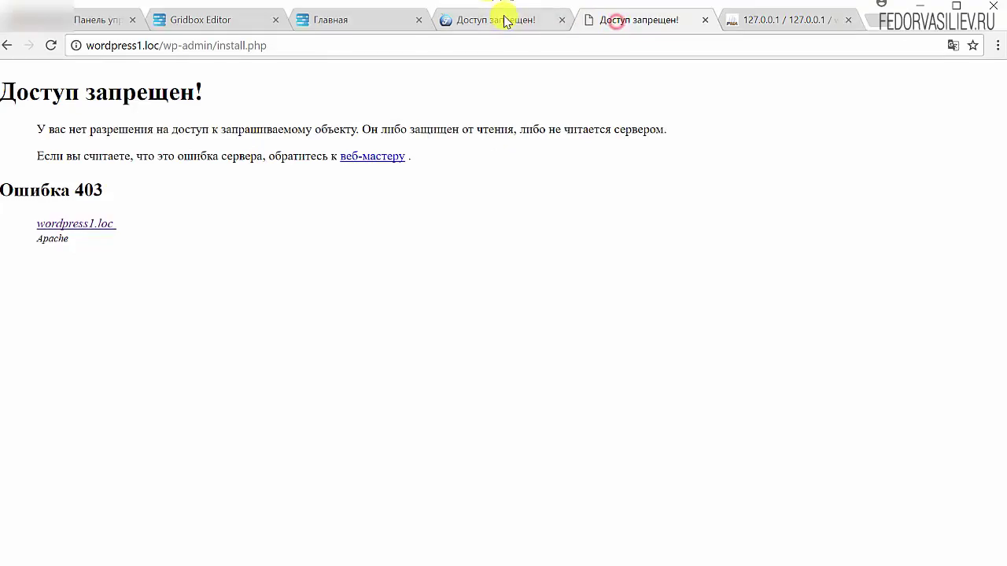
left_click(154, 49)
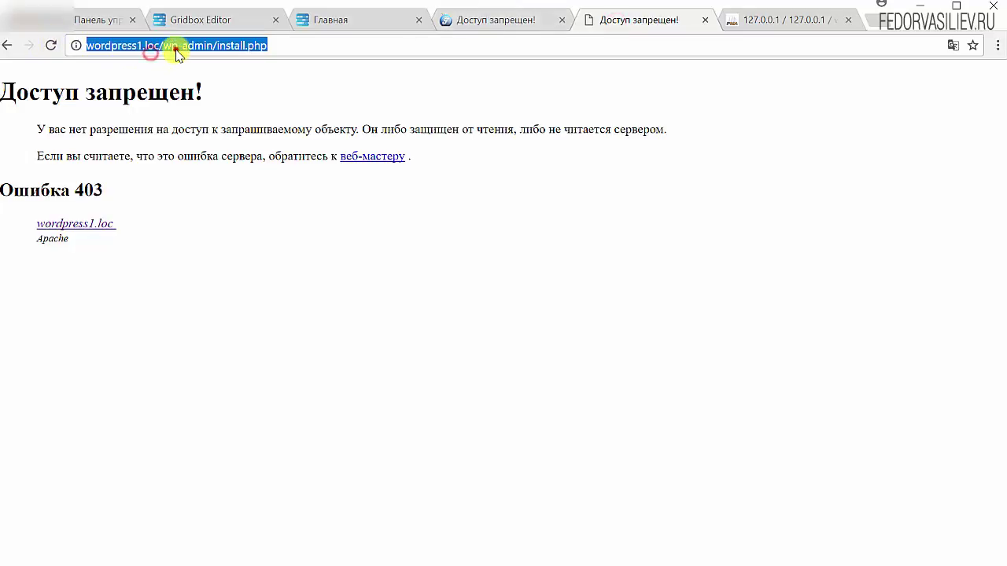
left_click_drag(159, 46, 404, 68)
key("BackSpace")
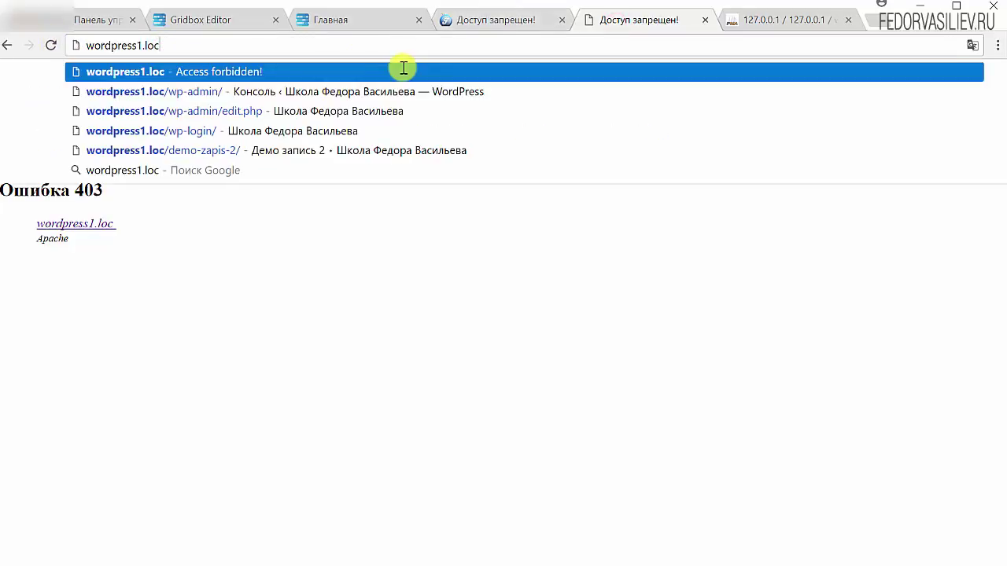
key("Return")
mouse_move(455, 72)
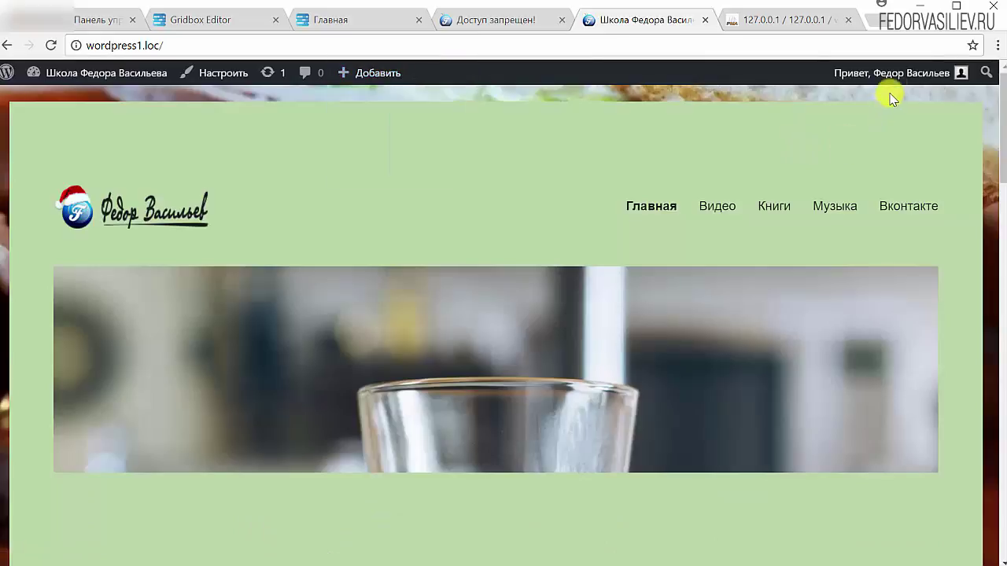
Step: Open the WP Security dashboard and review its 190 out of 500 strength meter
left_click(496, 20)
scroll(461, 230, "down", 4)
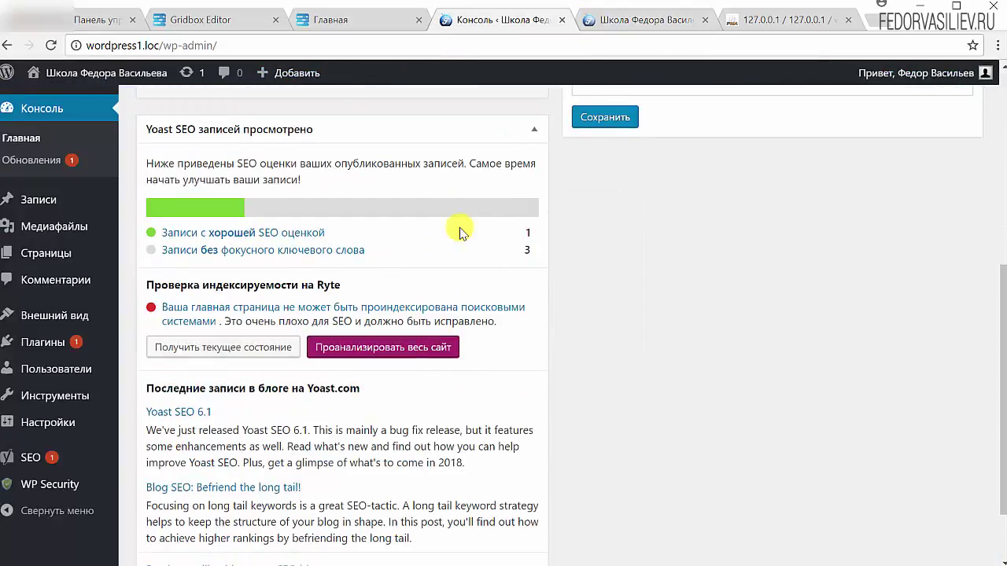
scroll(461, 228, "up", 5)
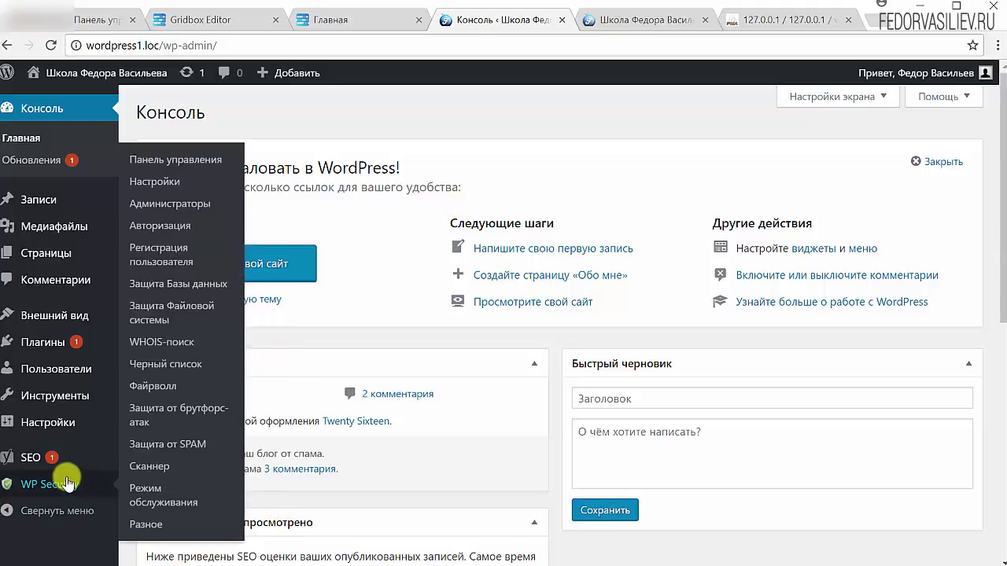
left_click(20, 483)
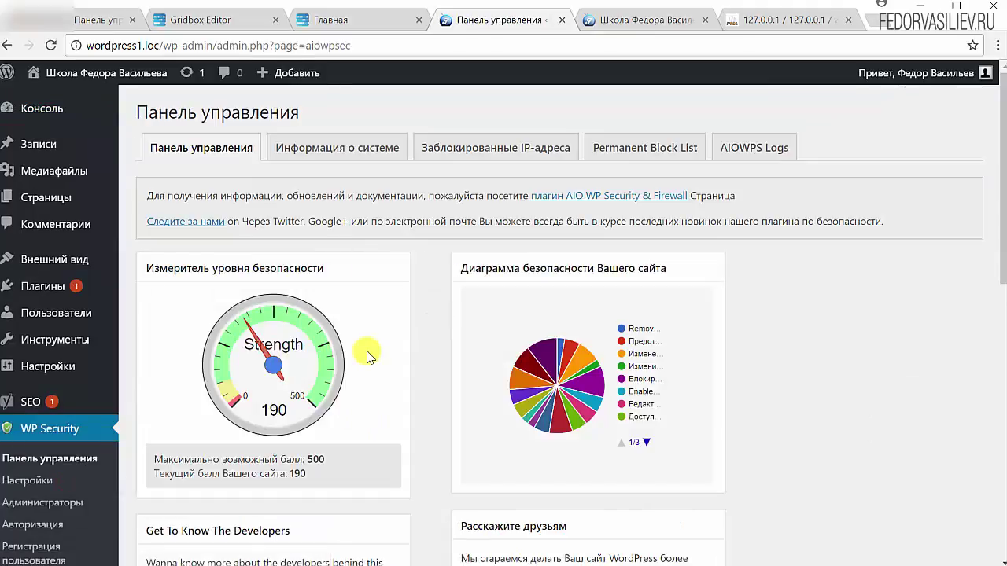
scroll(353, 322, "down", 1)
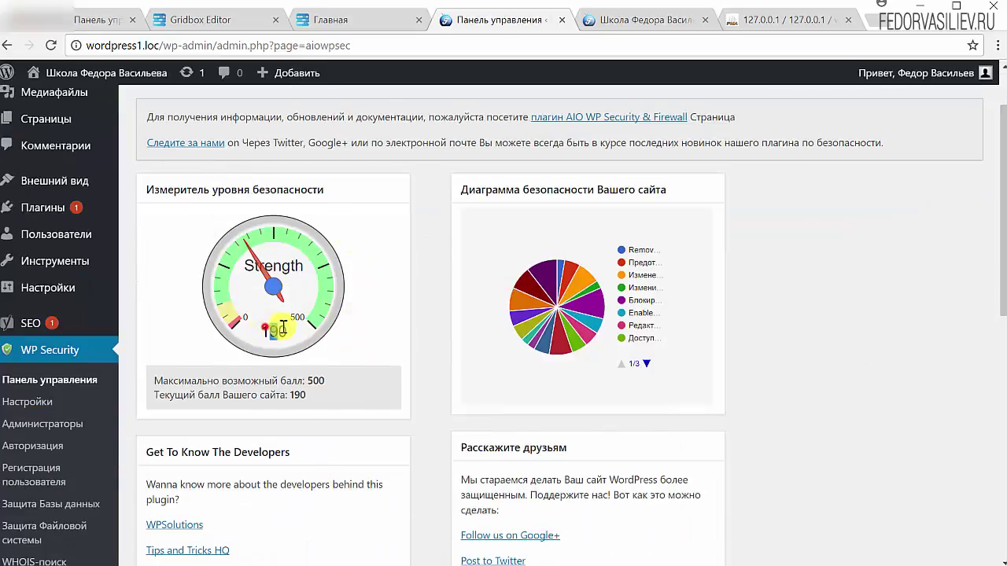
scroll(385, 350, "down", 2)
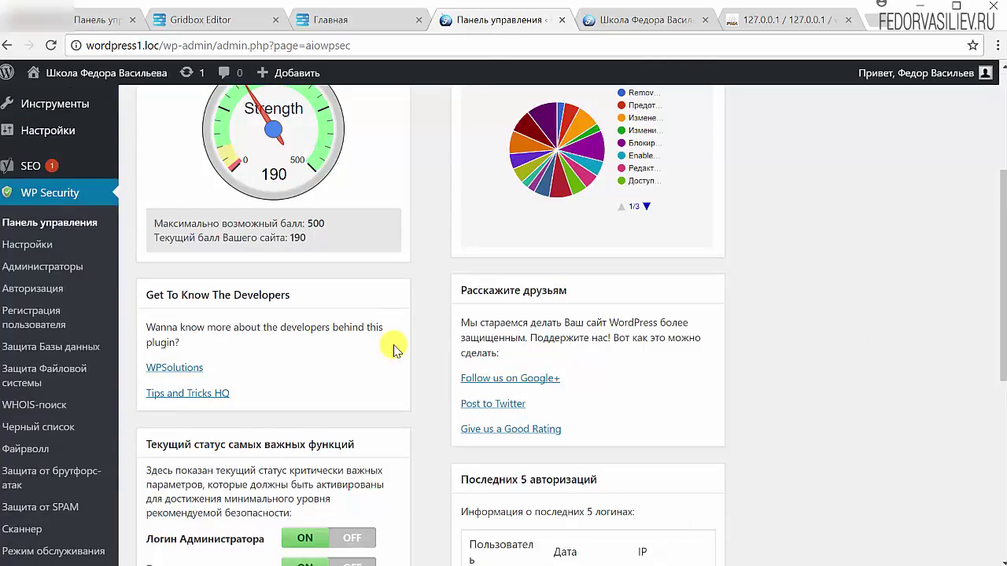
scroll(269, 178, "up", 1)
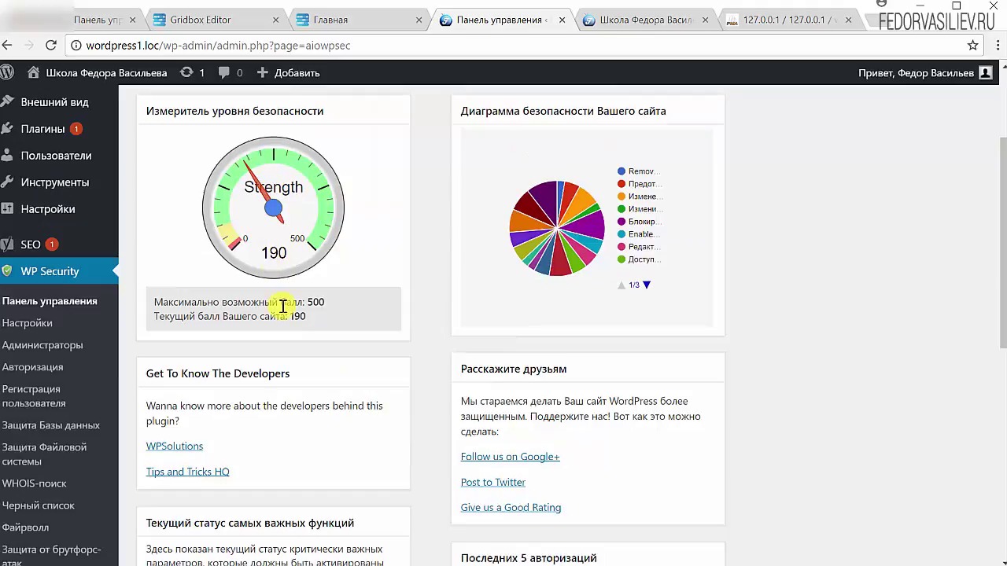
scroll(282, 307, "up", 2)
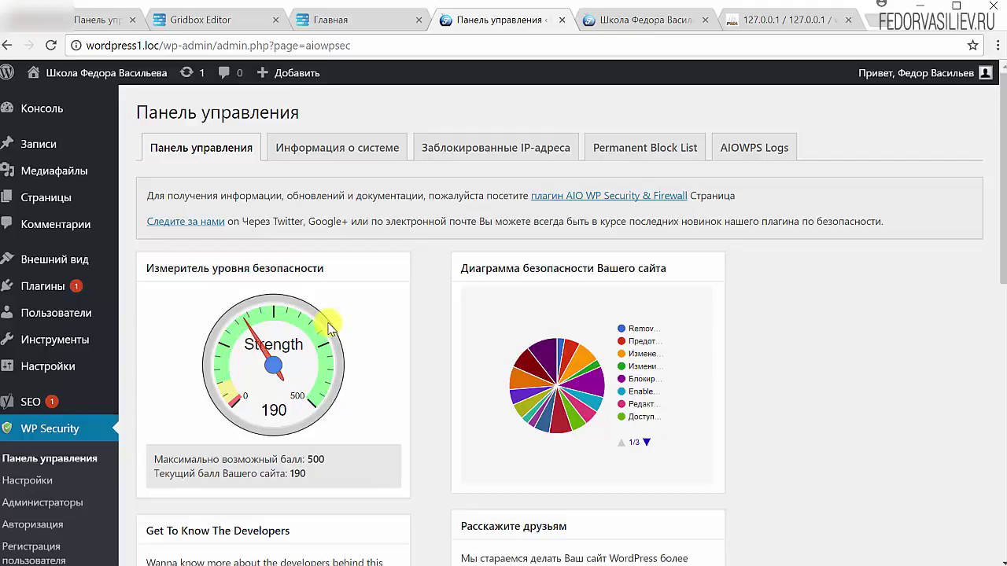
scroll(403, 312, "down", 3)
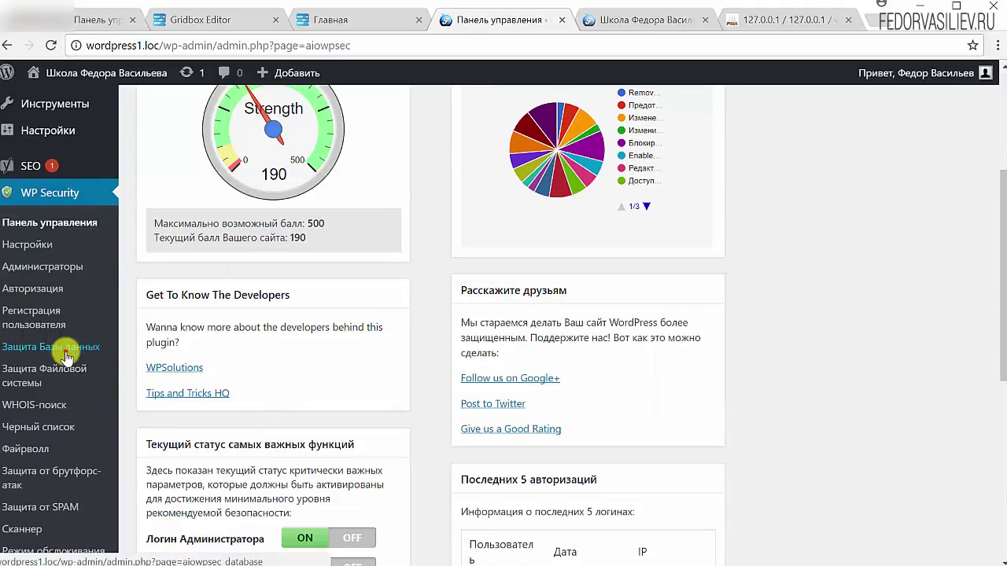
left_click(63, 347)
scroll(498, 333, "down", 3)
scroll(492, 344, "up", 5)
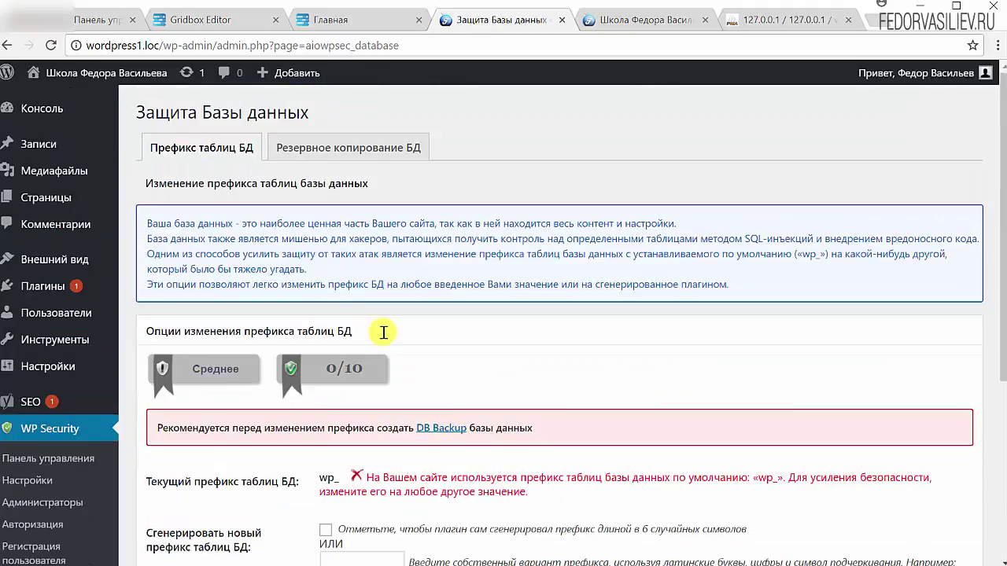
left_click(333, 150)
scroll(652, 236, "down", 3)
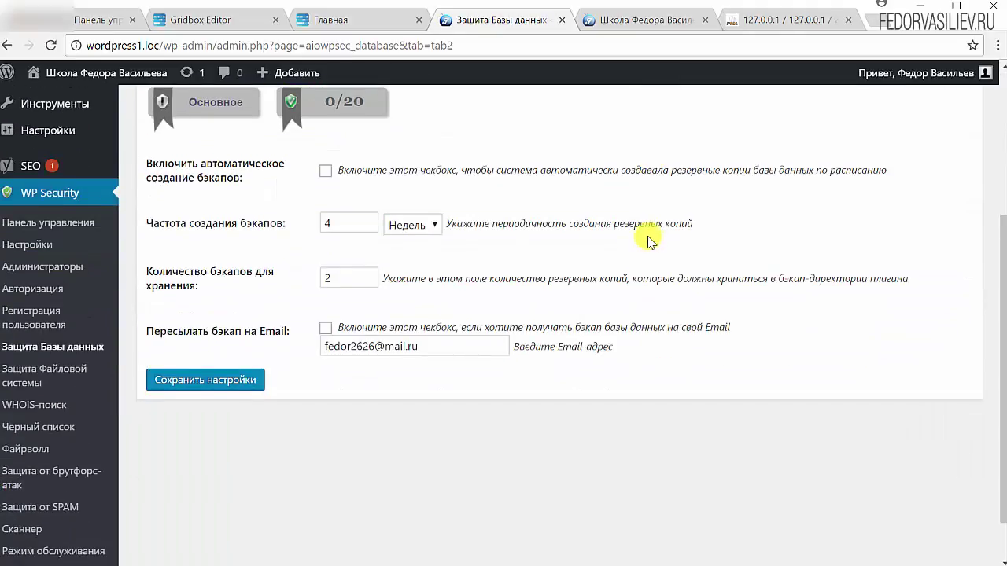
scroll(387, 382, "up", 2)
scroll(433, 366, "down", 1)
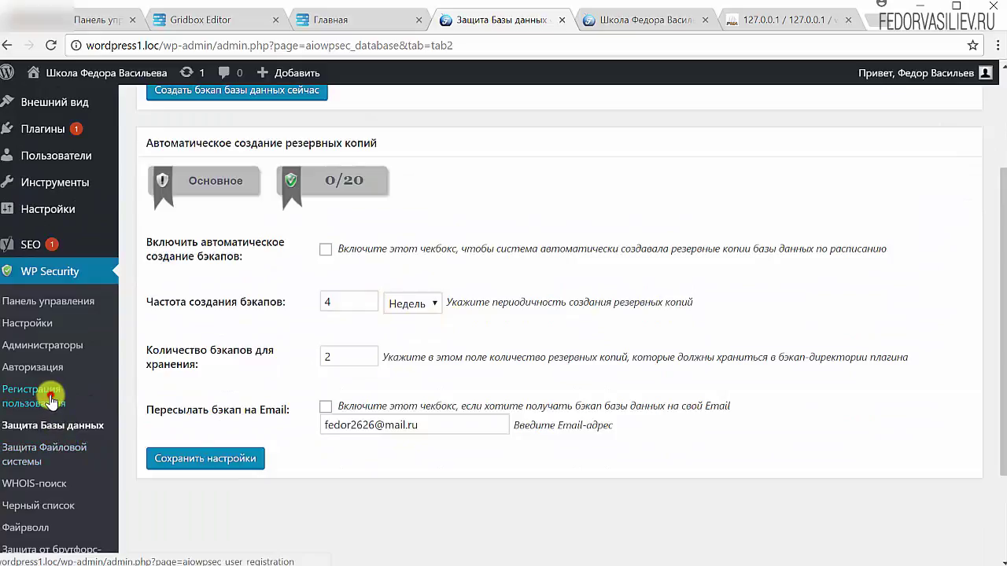
left_click(48, 396)
scroll(488, 348, "down", 2)
scroll(488, 353, "up", 2)
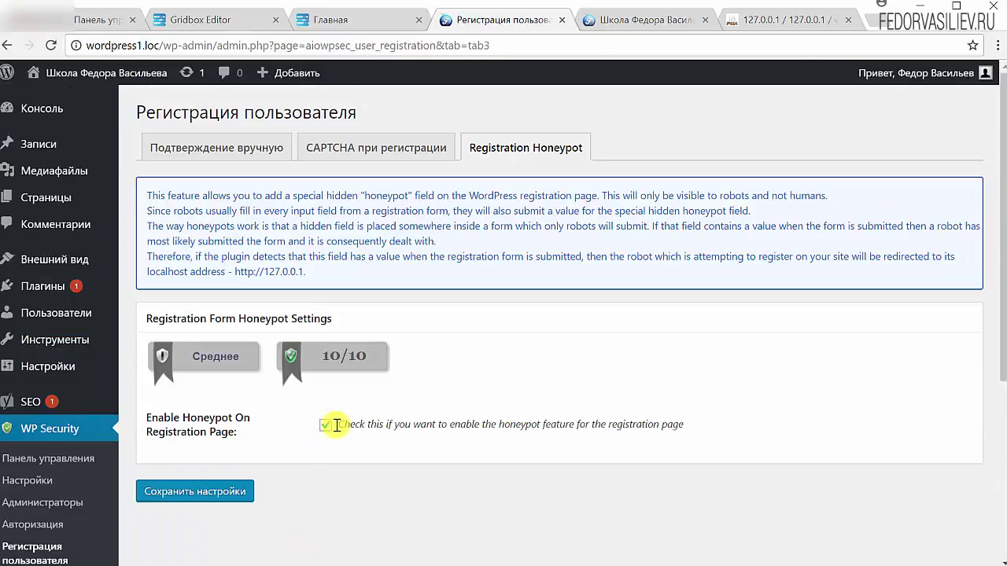
scroll(272, 507, "down", 1)
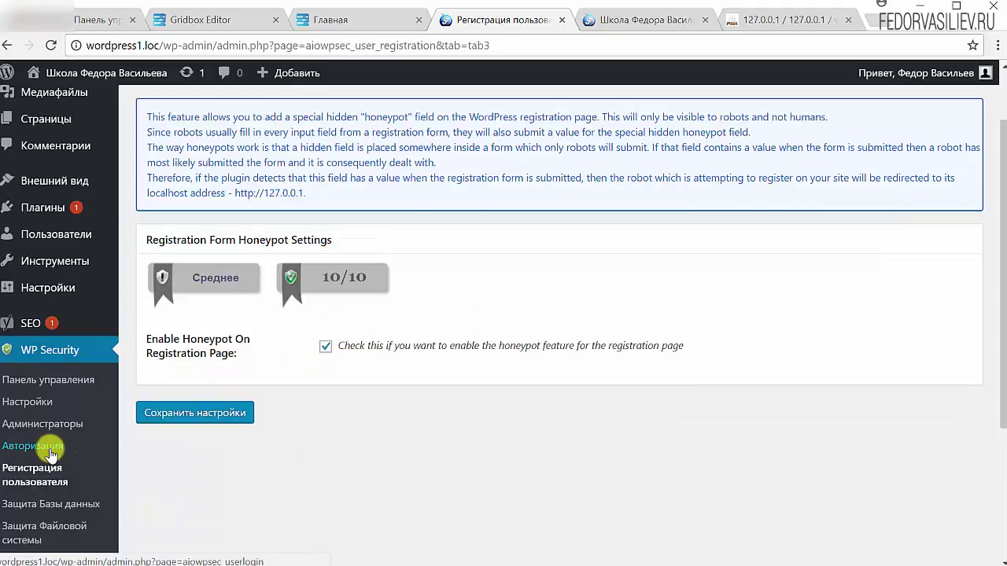
left_click(48, 447)
scroll(461, 416, "down", 2)
scroll(461, 417, "up", 2)
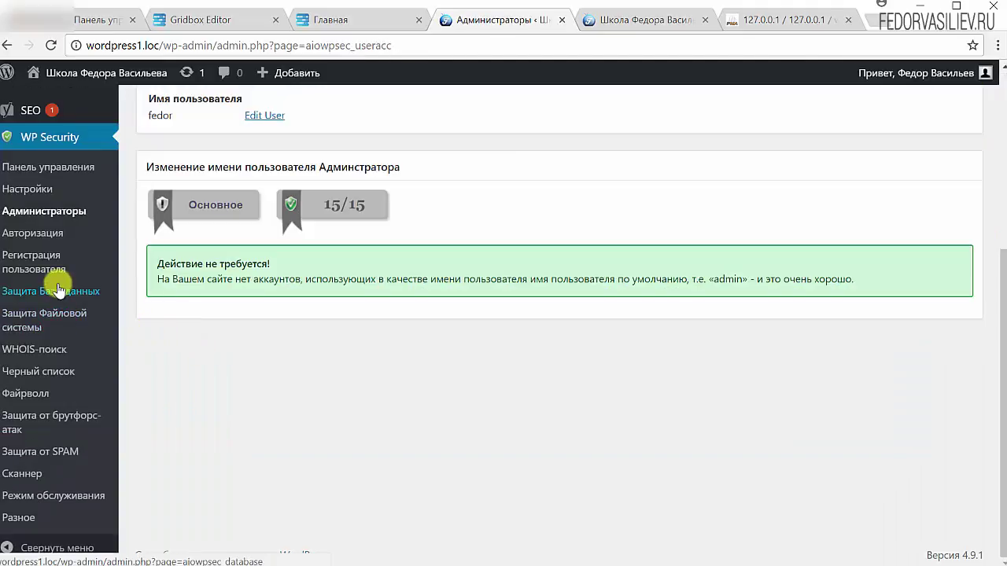
left_click(68, 302)
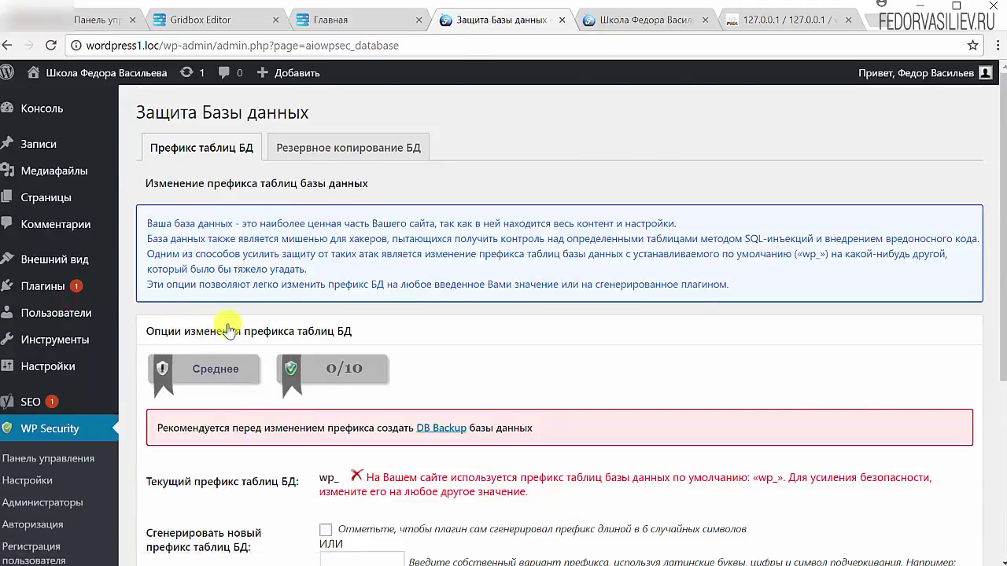
scroll(216, 334, "down", 3)
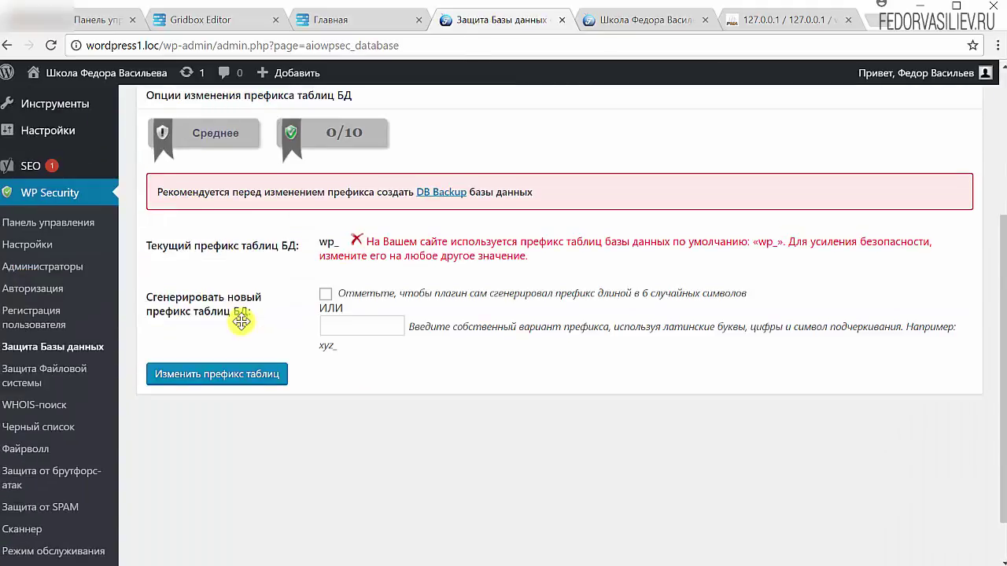
Step: Review the permissions on the WP Security Filesystem Security page
left_click(55, 376)
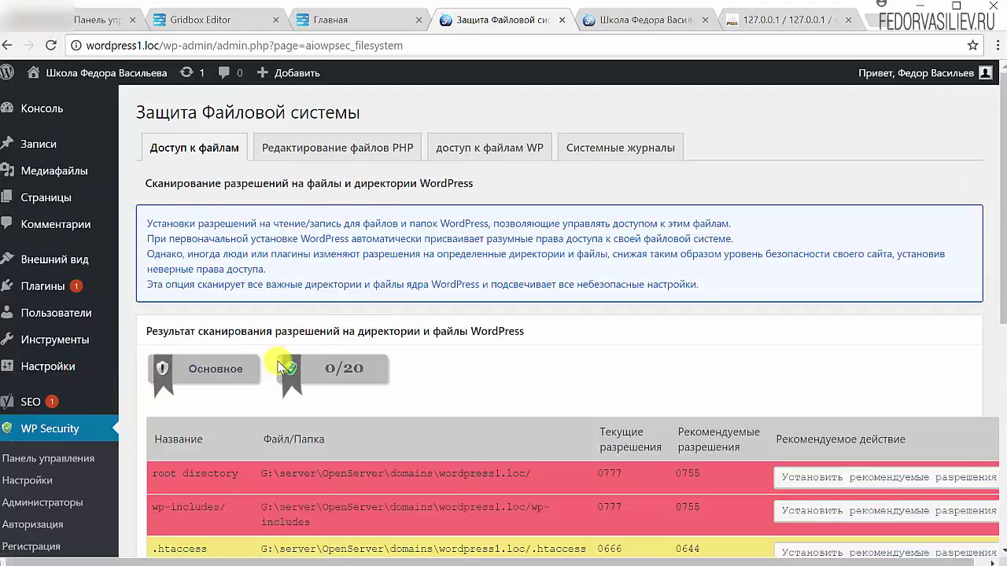
scroll(865, 281, "down", 5)
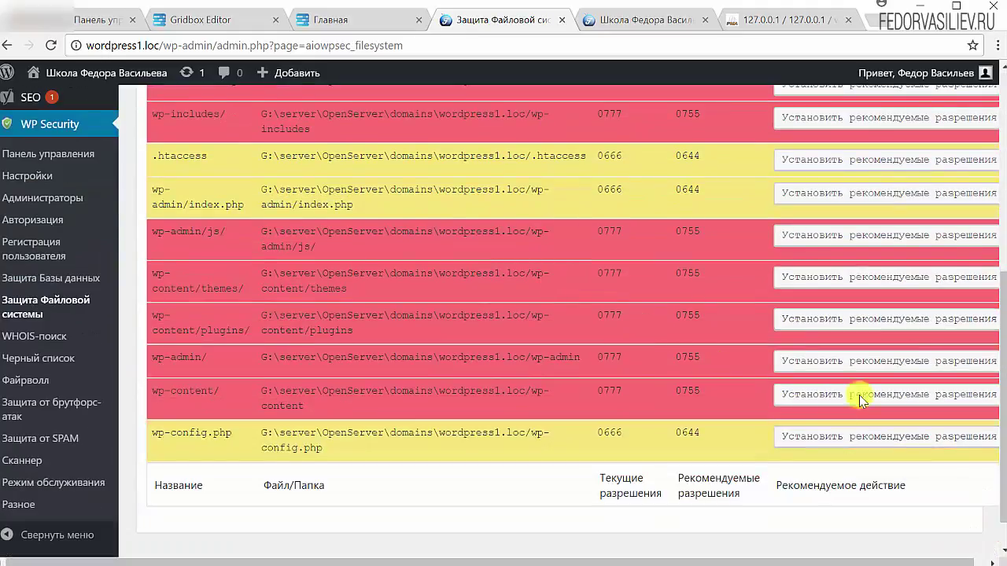
scroll(493, 365, "up", 3)
scroll(492, 361, "up", 2)
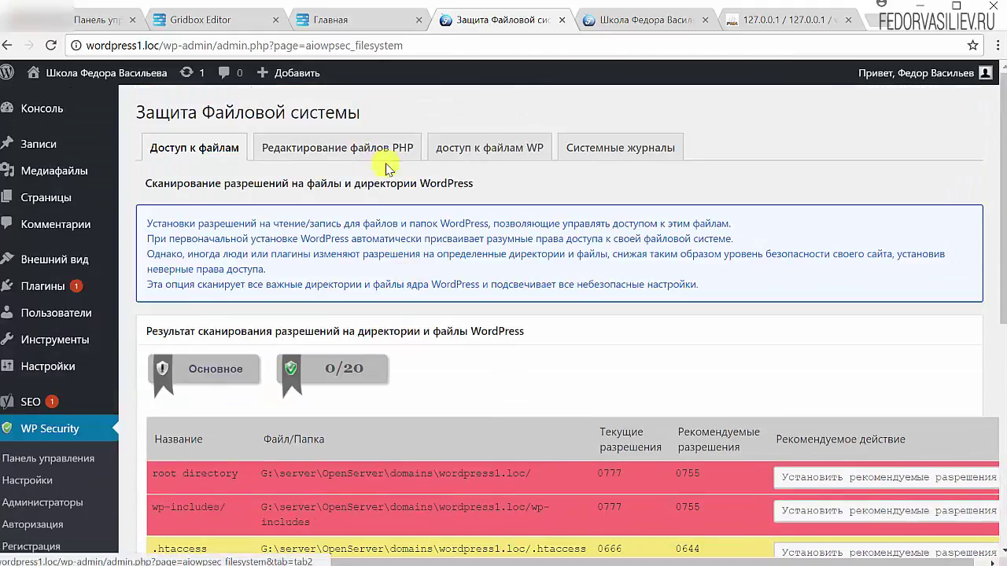
scroll(441, 289, "down", 4)
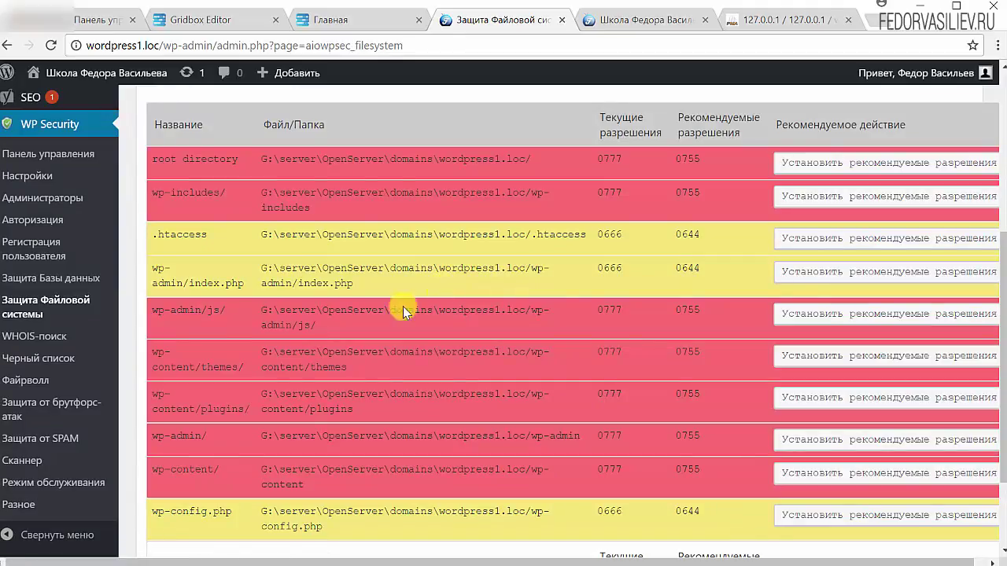
Step: Focus the empty WHOIS Lookup field, then move on to the Blacklist page
left_click(29, 338)
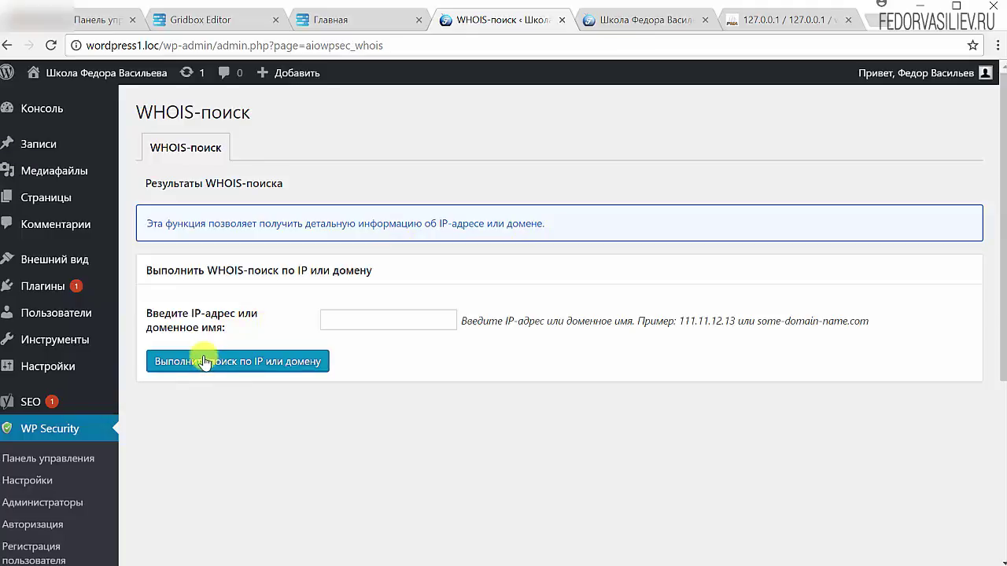
left_click(389, 318)
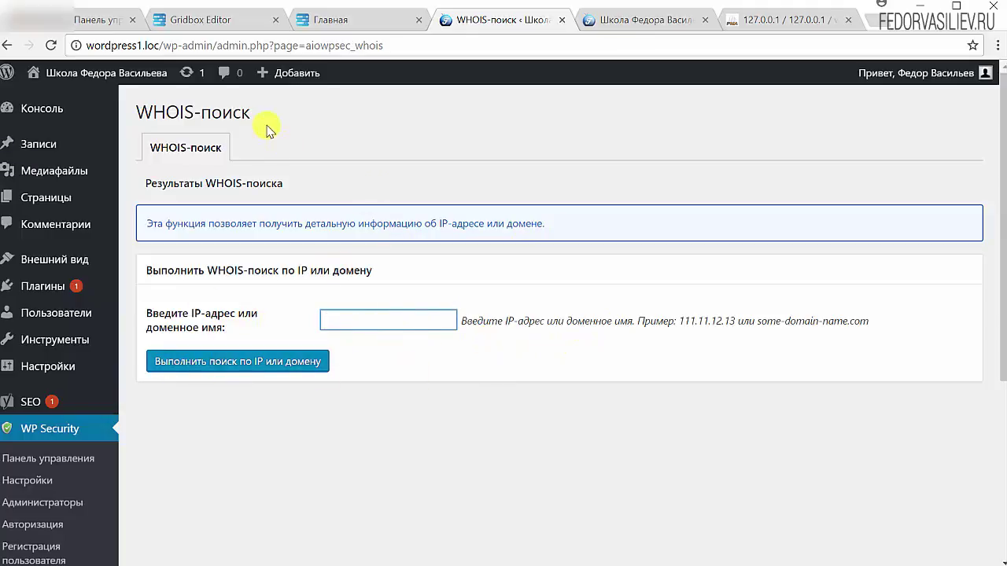
scroll(228, 150, "down", 1)
scroll(347, 314, "down", 1)
scroll(244, 325, "up", 2)
scroll(316, 166, "down", 3)
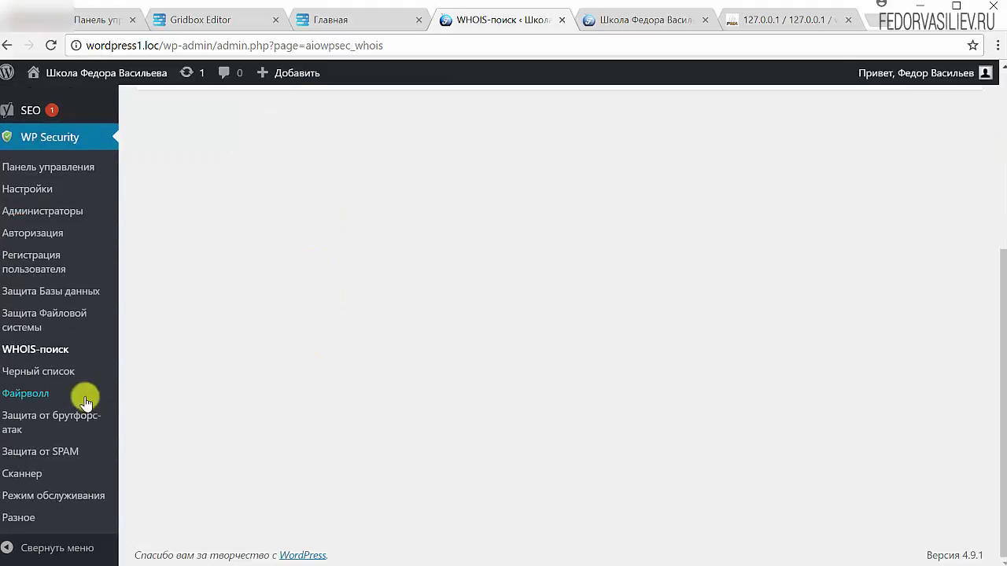
left_click(36, 374)
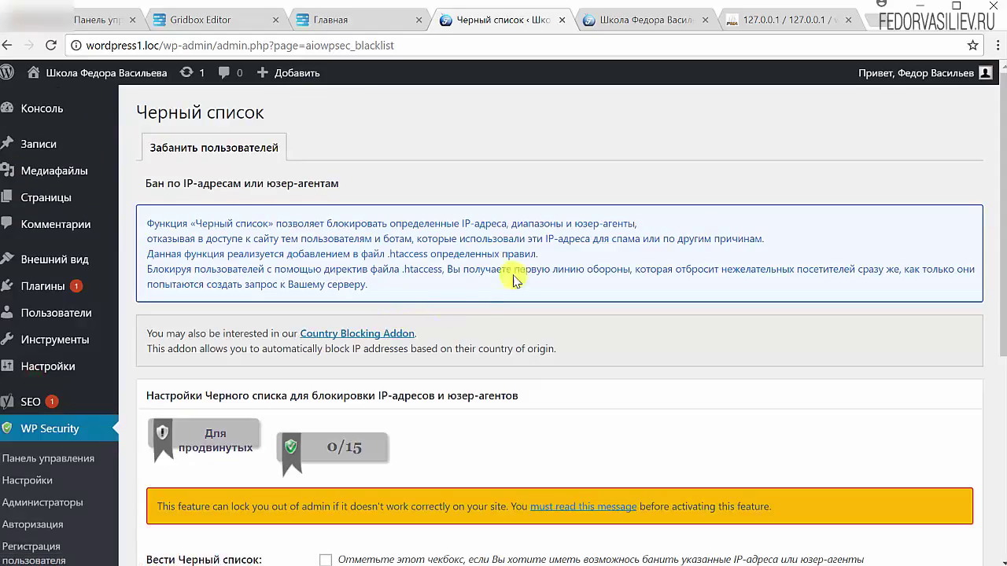
Step: Expand and review the user-agent and IP-address examples on the Blacklist page
scroll(527, 263, "down", 4)
scroll(528, 262, "up", 2)
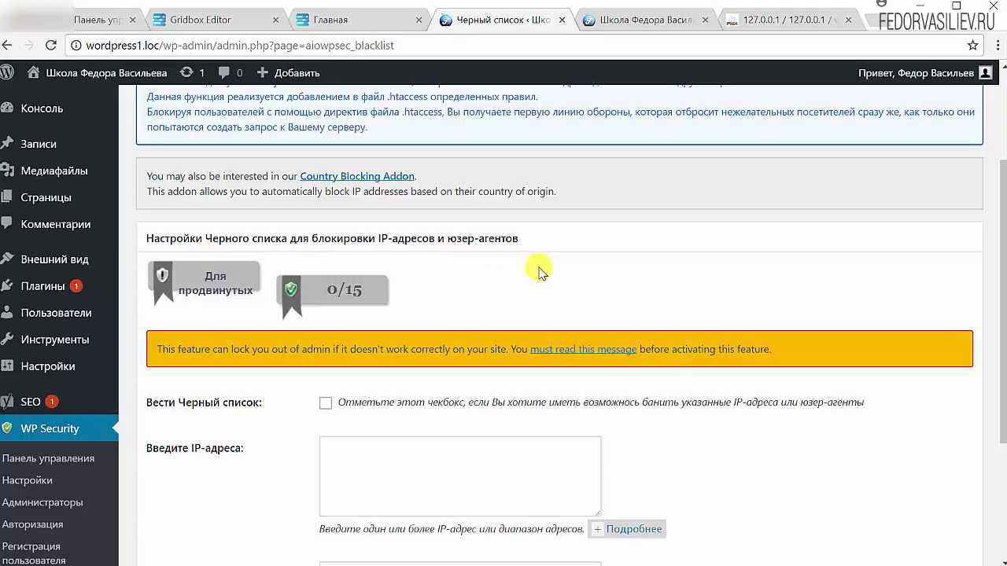
scroll(541, 272, "down", 3)
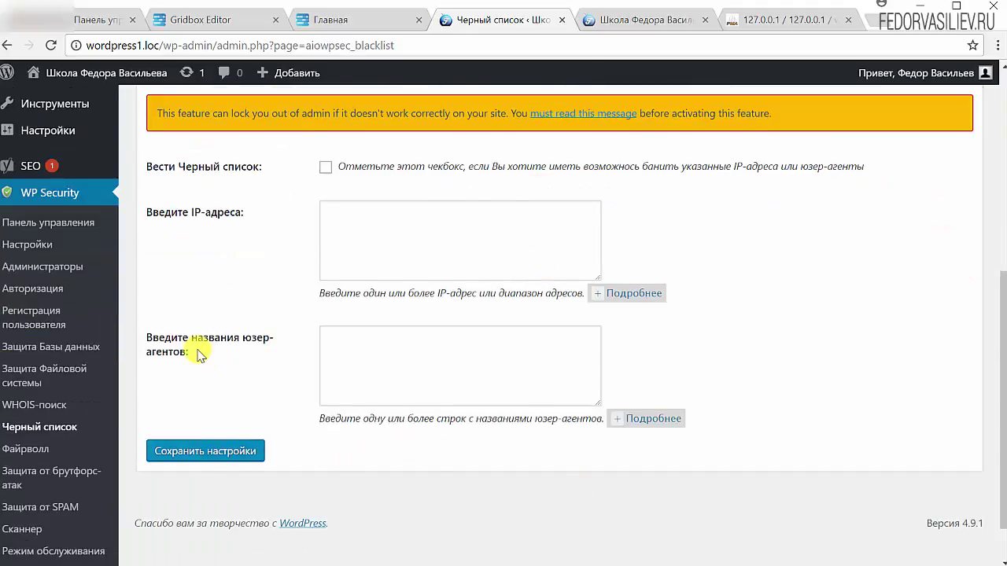
left_click(654, 421)
scroll(740, 331, "down", 2)
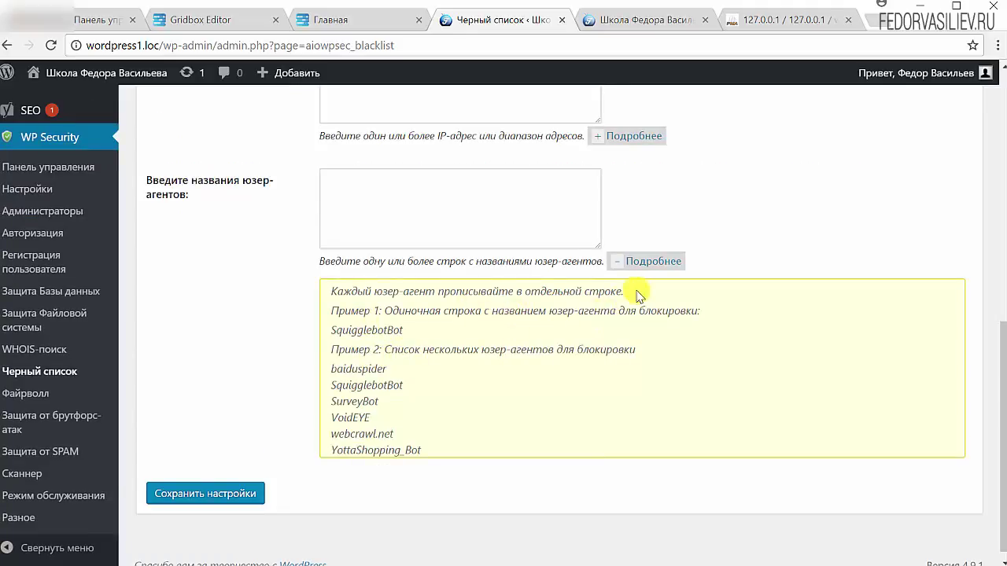
scroll(494, 322, "up", 1)
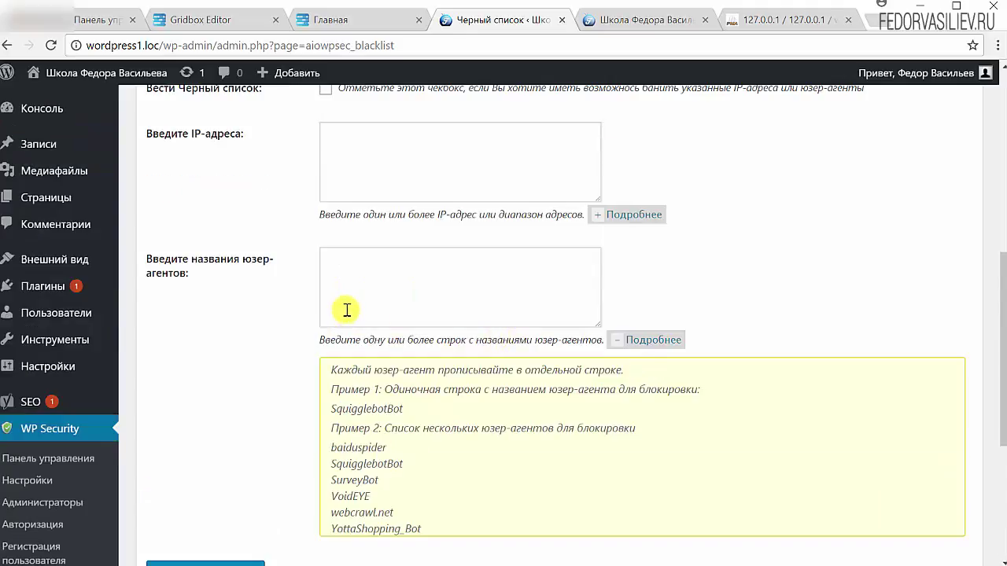
scroll(367, 305, "up", 2)
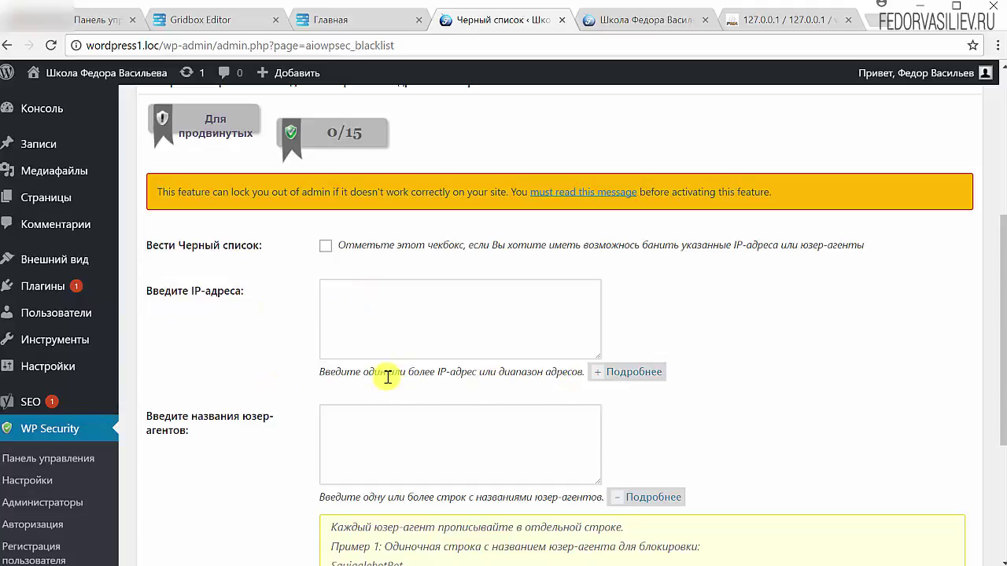
left_click(595, 372)
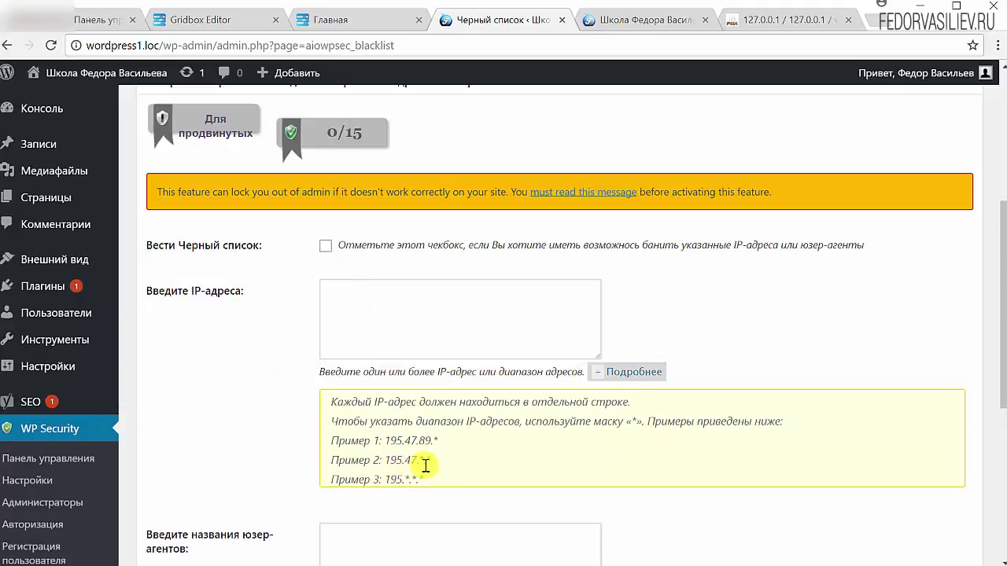
left_click_drag(425, 462, 349, 445)
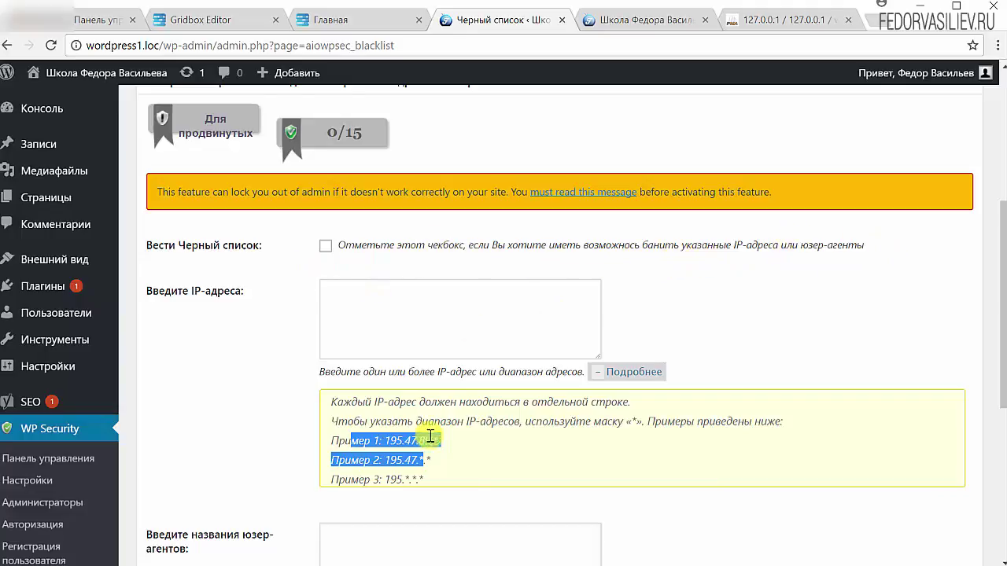
left_click(415, 339)
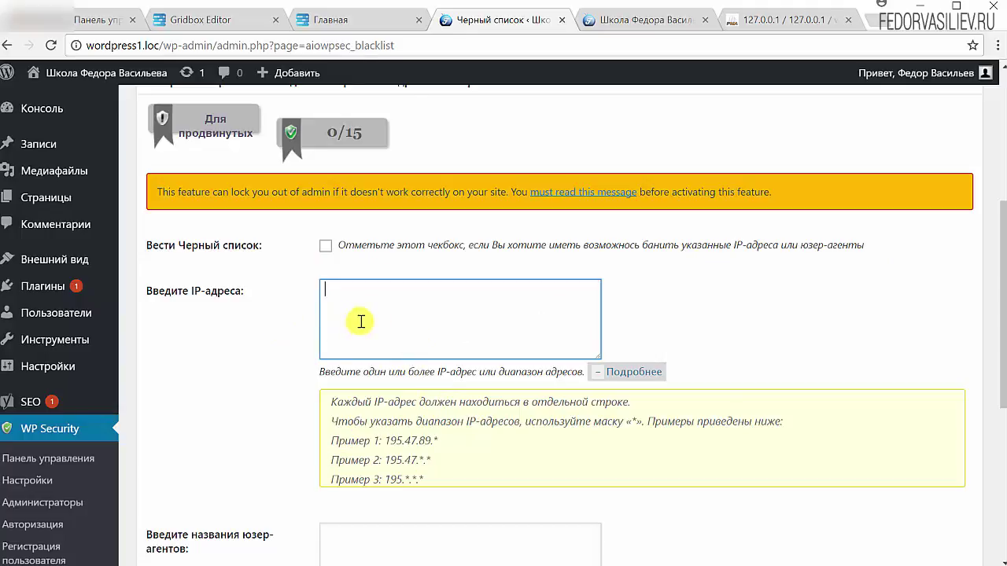
Step: Hide the IP-address examples and inspect the user-agent blocking field
scroll(386, 349, "up", 3)
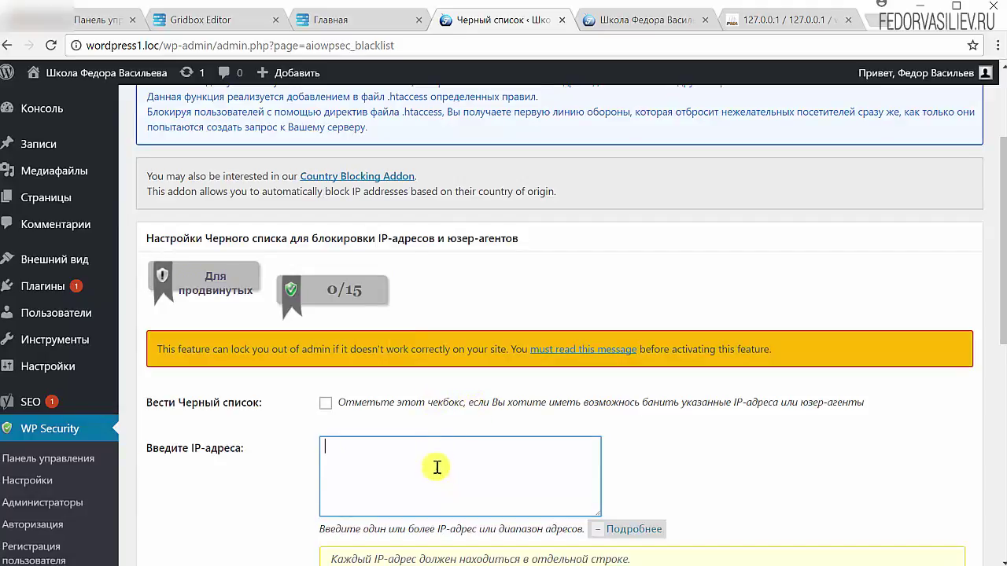
scroll(436, 440, "down", 3)
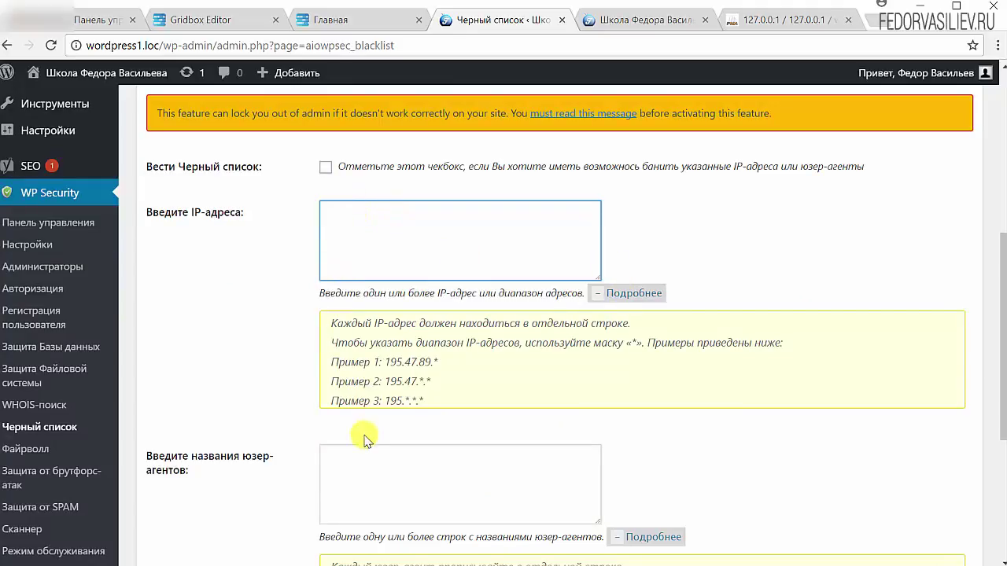
left_click(325, 236)
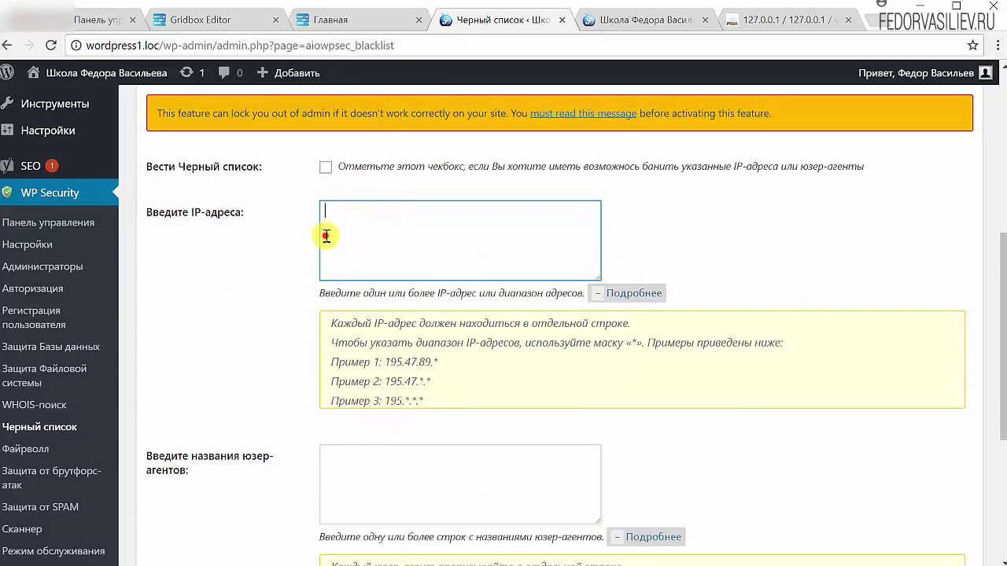
left_click(629, 293)
scroll(391, 370, "down", 1)
scroll(391, 376, "down", 1)
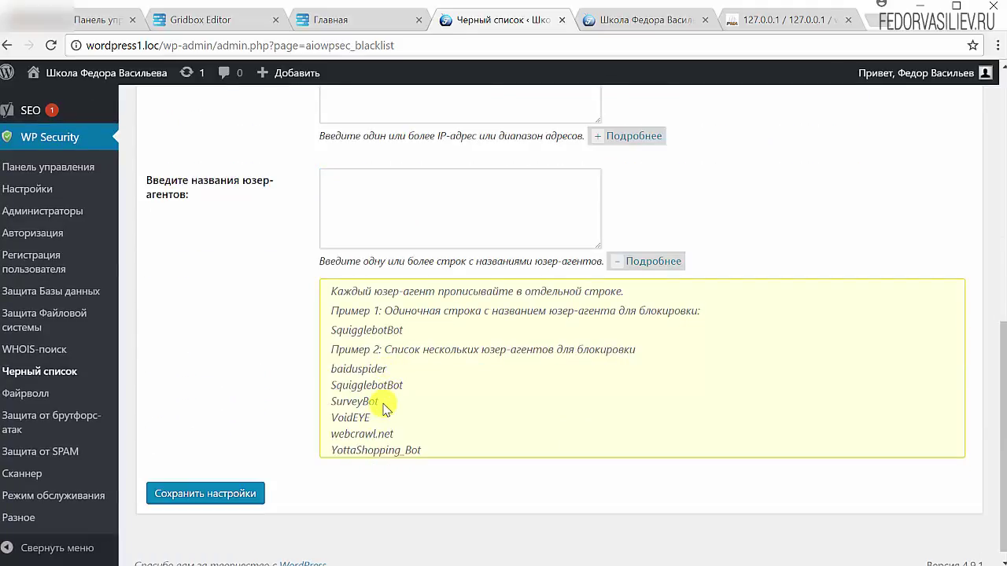
left_click_drag(383, 402, 324, 403)
left_click(416, 195)
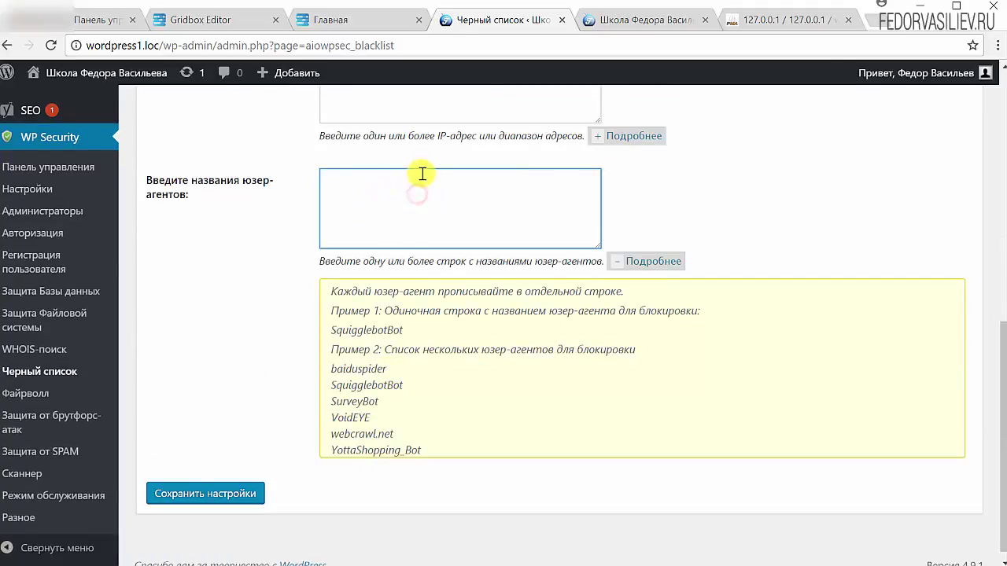
Step: Collapse the user-agent help, leave both lists empty, and go to Firewall
scroll(580, 237, "up", 7)
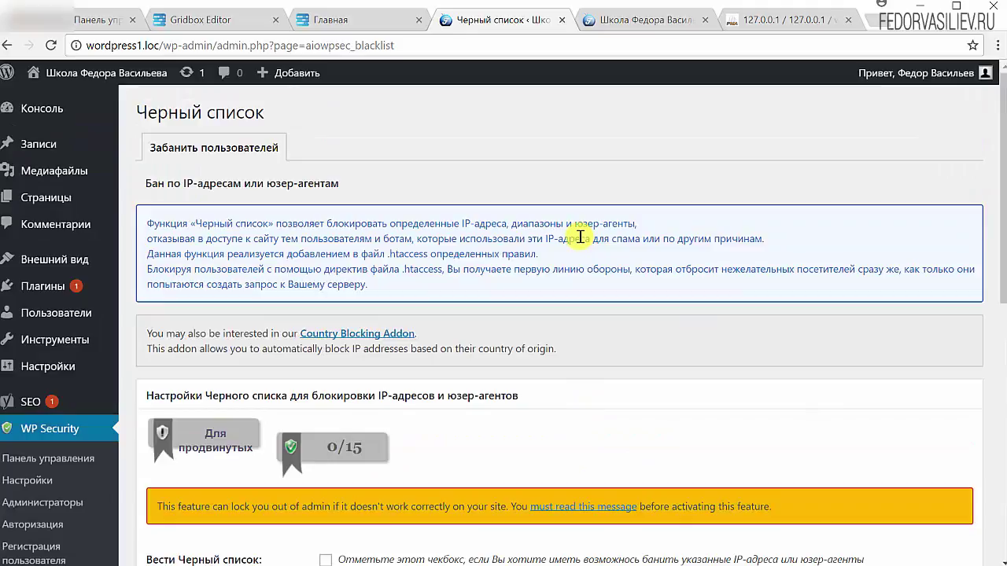
scroll(665, 316, "down", 6)
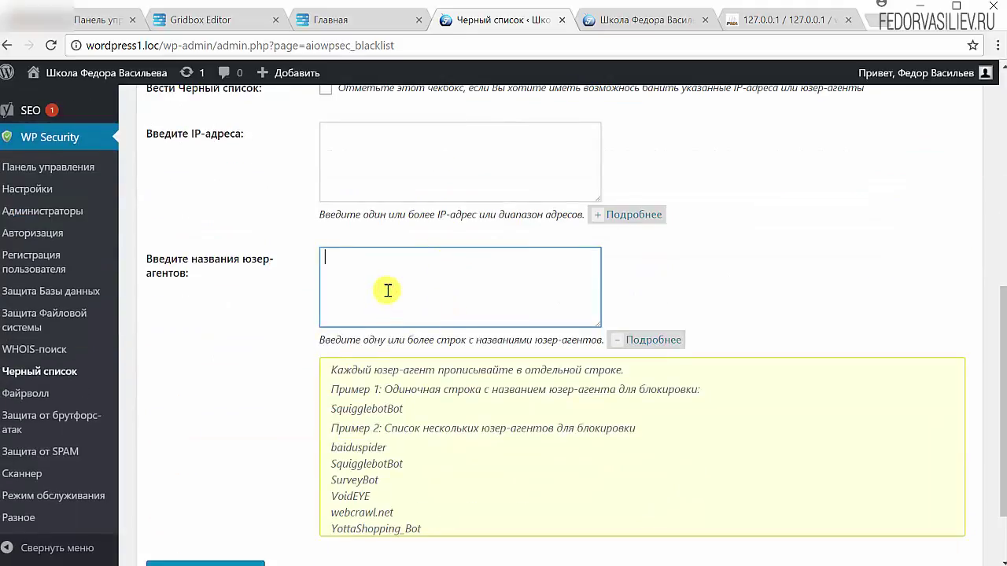
scroll(413, 280, "up", 4)
scroll(444, 272, "up", 1)
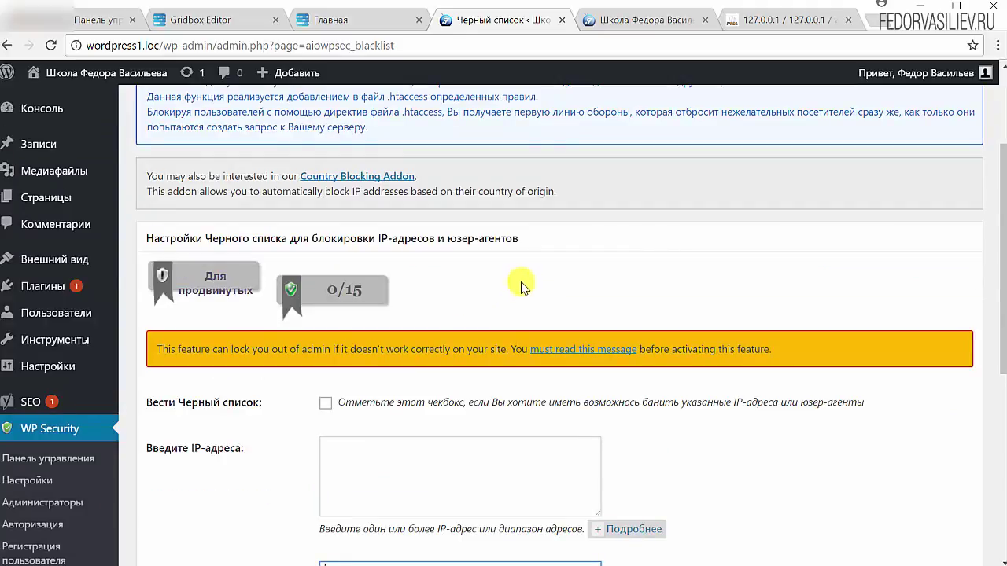
scroll(522, 283, "down", 5)
left_click(649, 340)
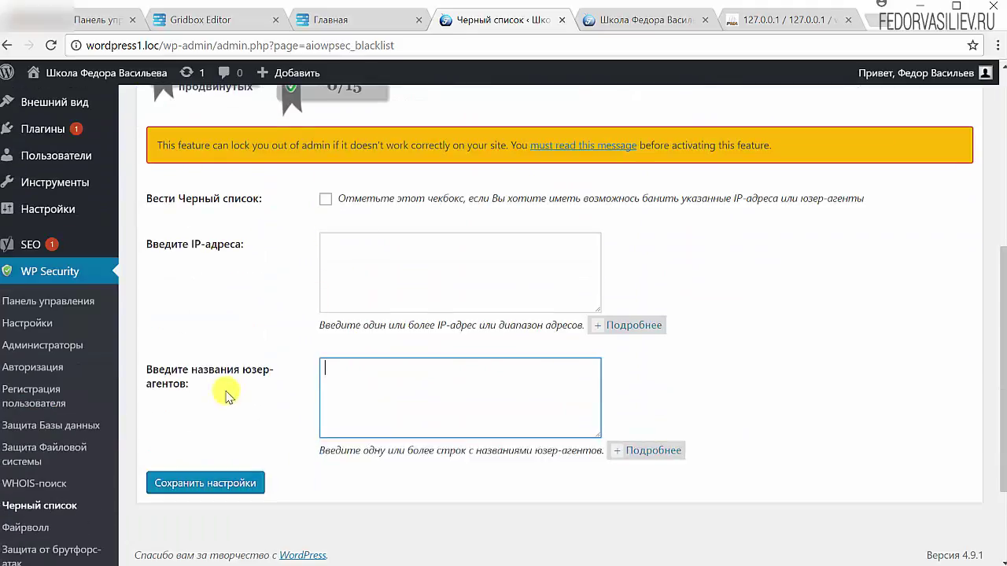
left_click(431, 241)
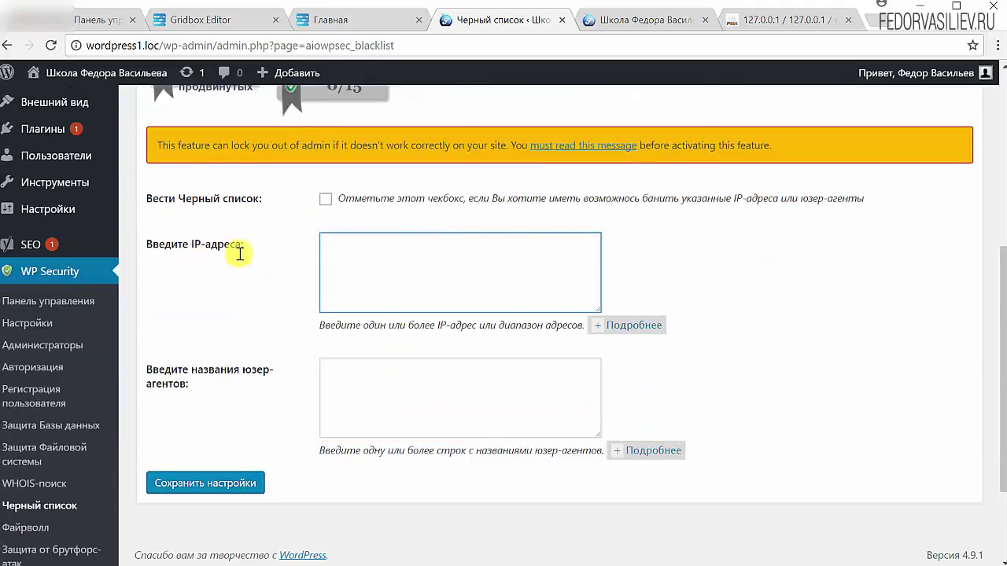
left_click(400, 390)
scroll(409, 354, "up", 4)
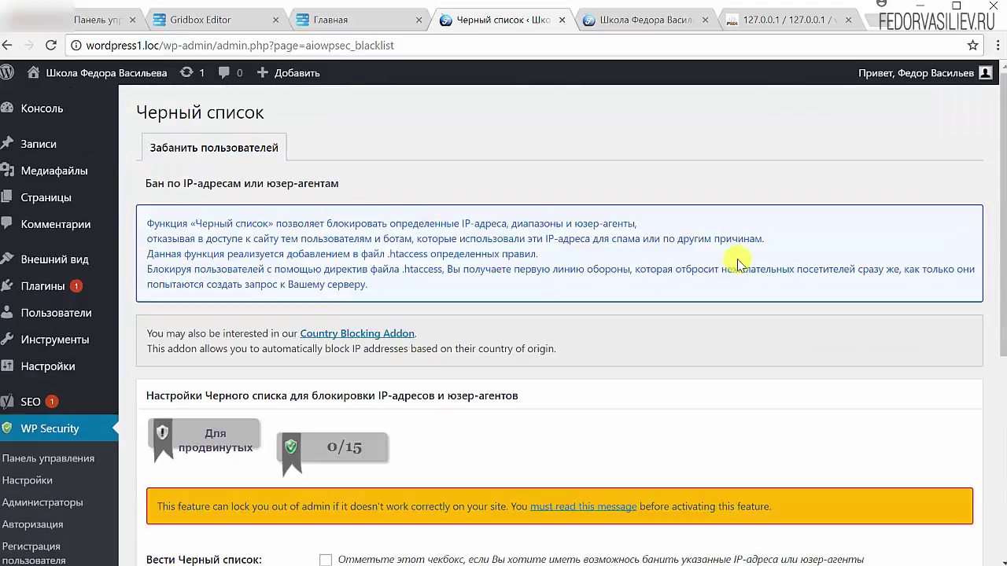
scroll(731, 262, "down", 4)
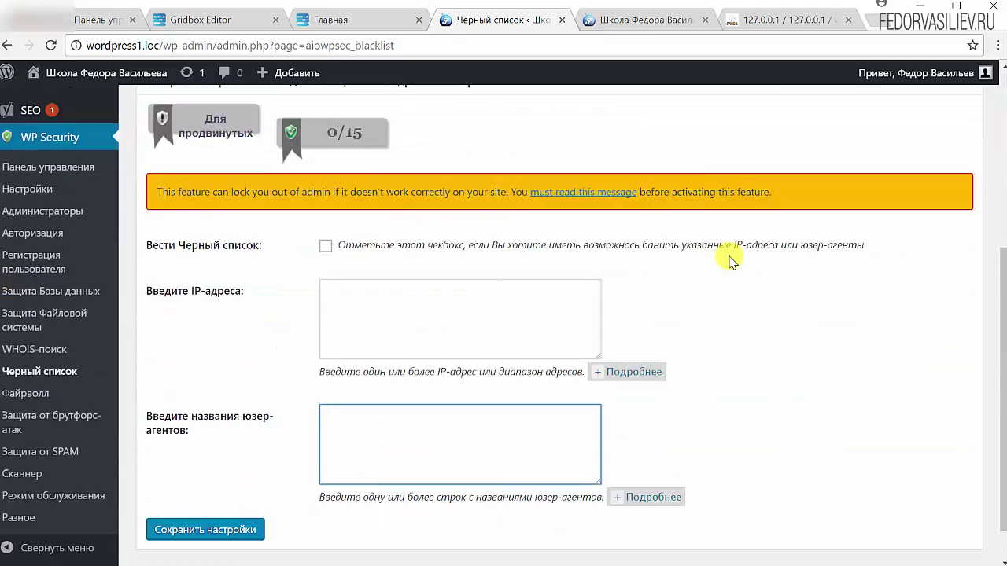
left_click(48, 394)
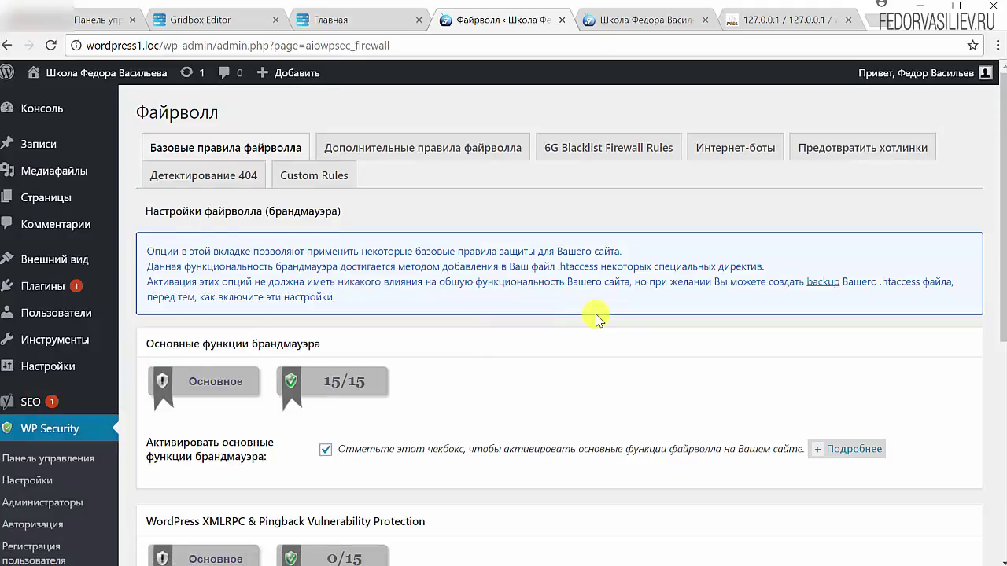
Step: Browse the basic and additional firewall rules, then open Brute Force protection
scroll(595, 319, "down", 3)
scroll(595, 319, "down", 2)
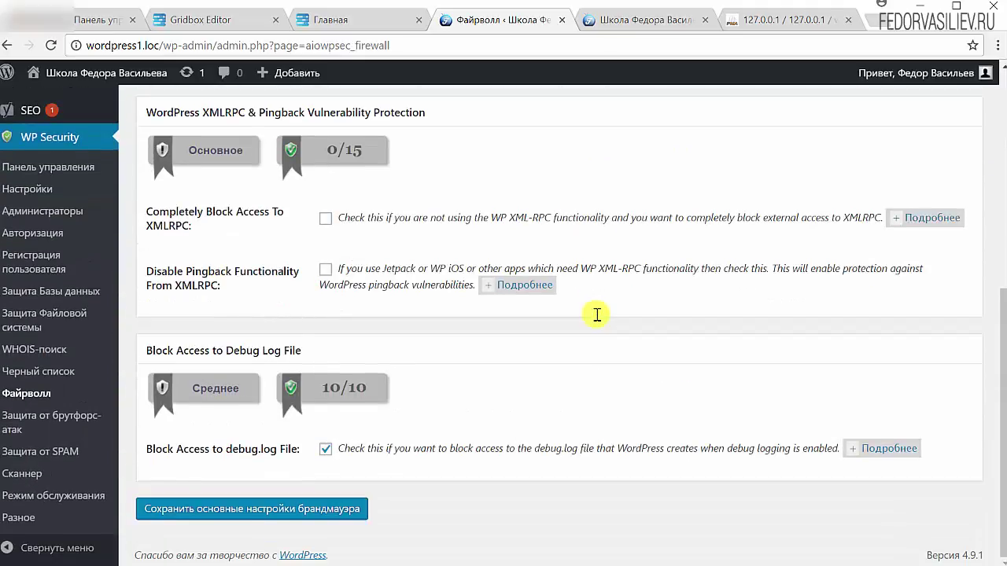
scroll(597, 314, "up", 5)
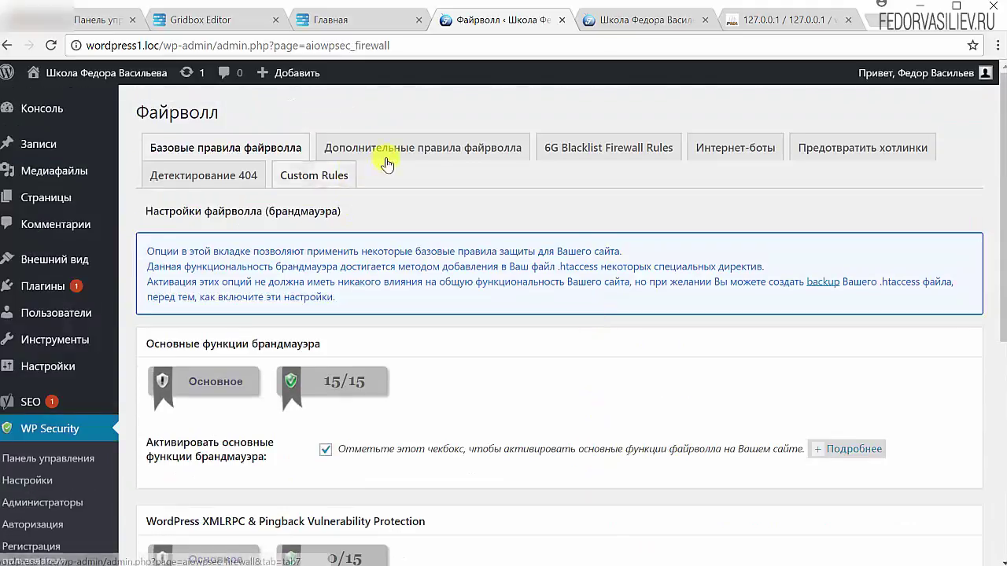
left_click(403, 148)
scroll(472, 276, "down", 4)
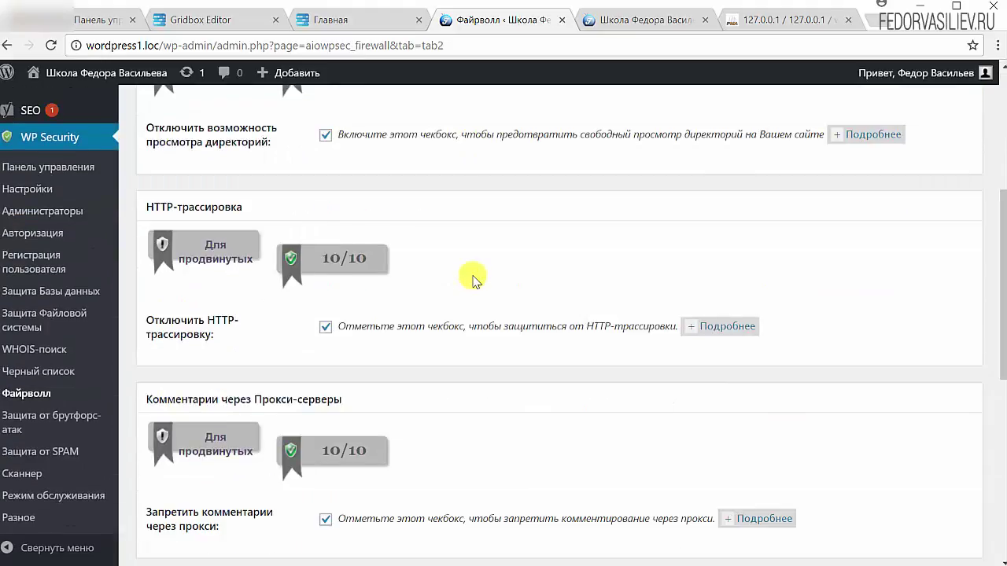
left_click(55, 425)
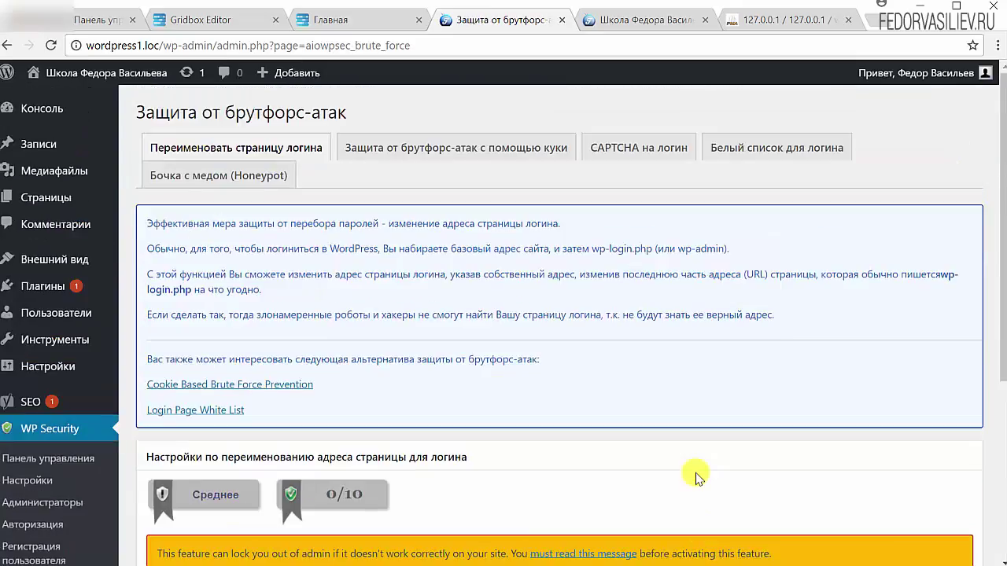
Step: Scroll to the login-rename settings and highlight wp-admin in the page address
scroll(721, 469, "down", 4)
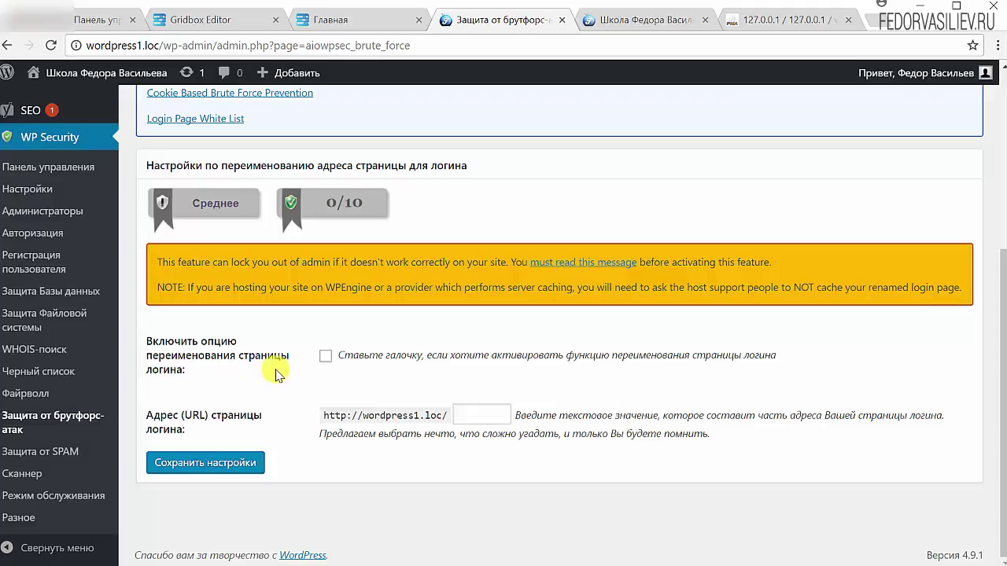
left_click(631, 22)
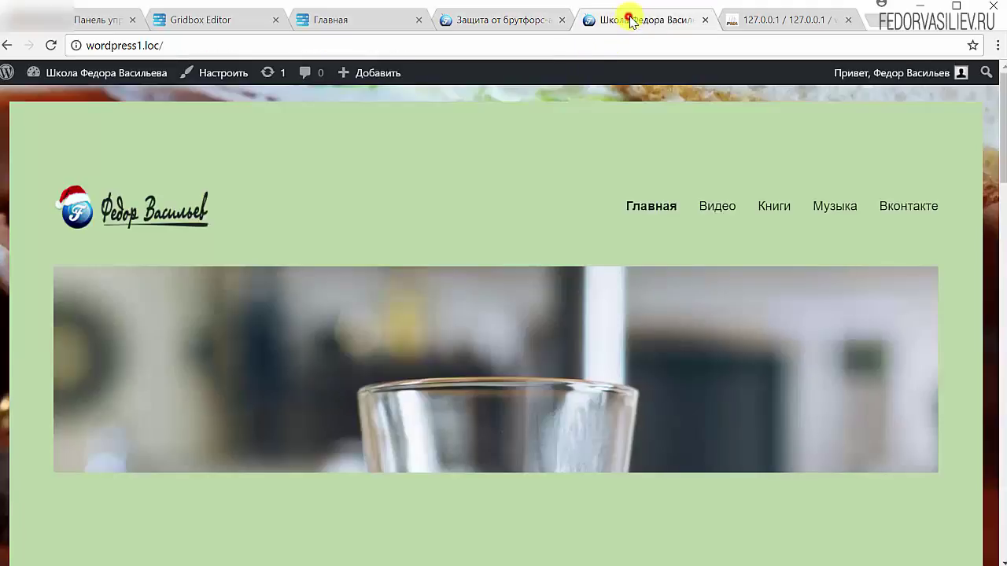
left_click(471, 14)
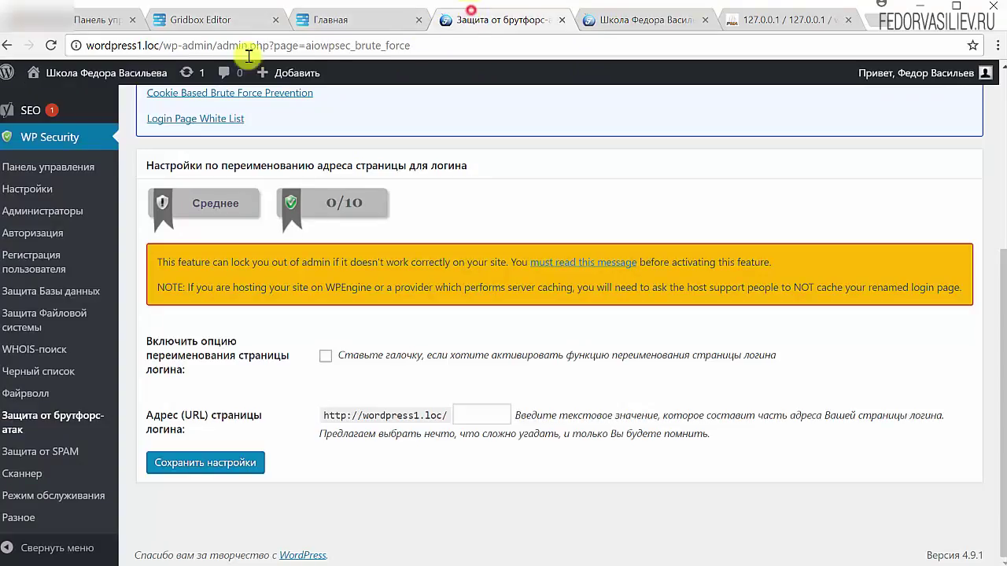
left_click(183, 45)
left_click(198, 44)
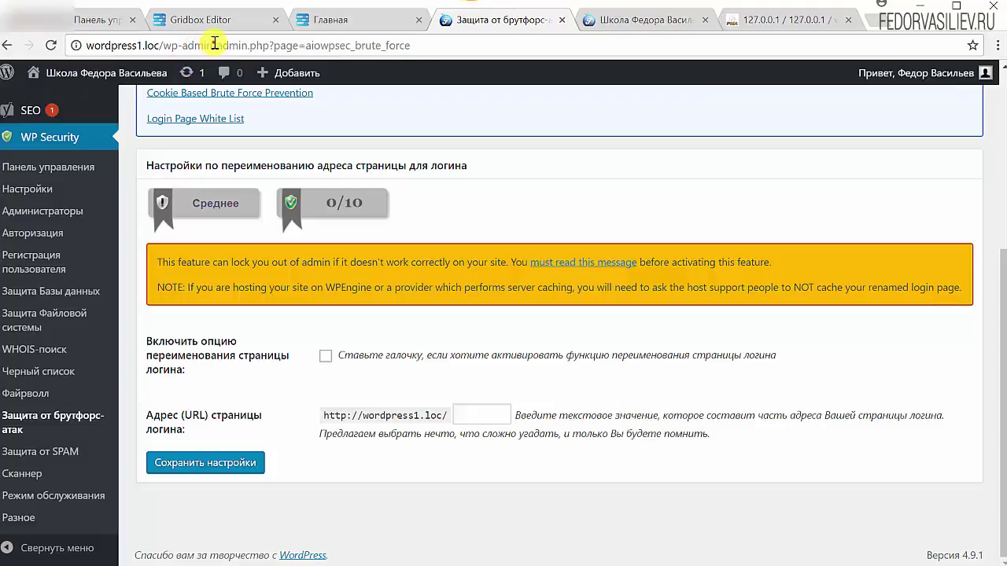
left_click_drag(214, 45, 163, 46)
mouse_move(155, 74)
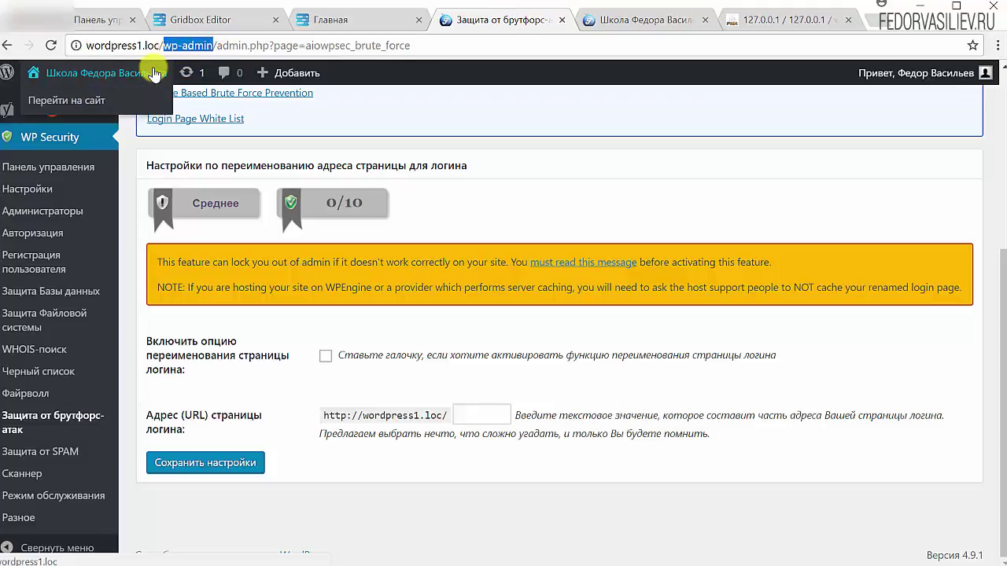
left_click(173, 45)
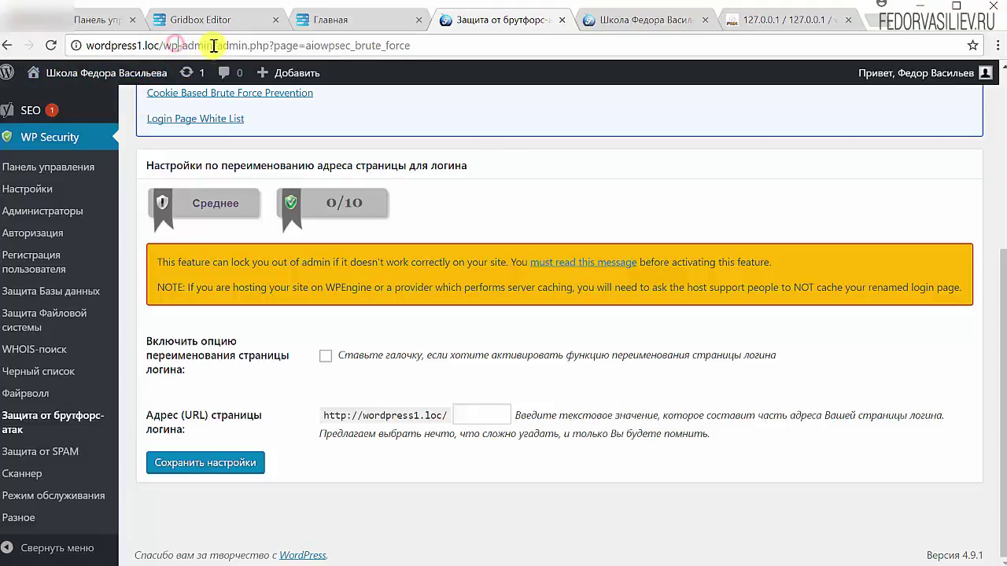
left_click_drag(214, 45, 162, 44)
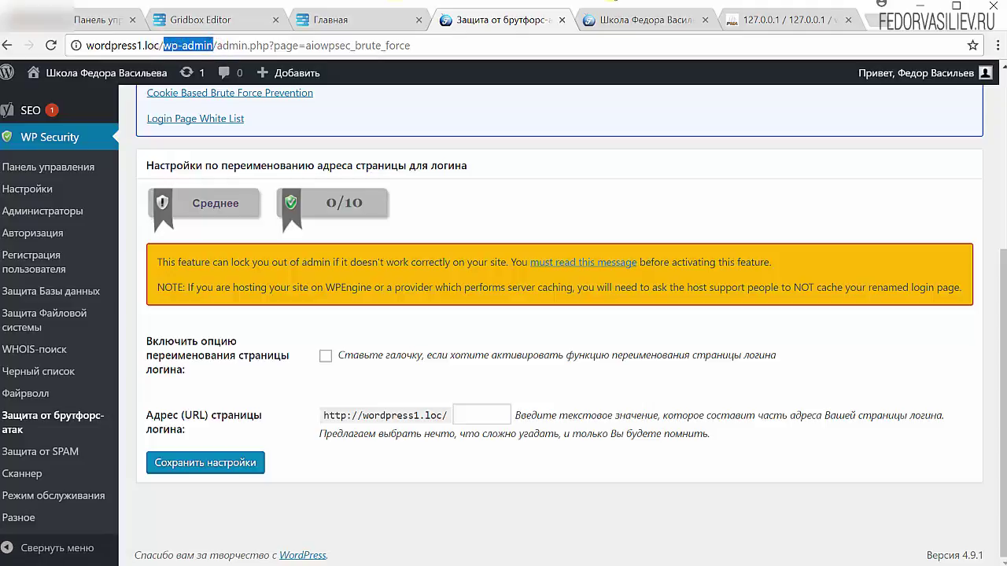
Step: Log out of the site in the other tab and return to the custom login field
left_click(626, 18)
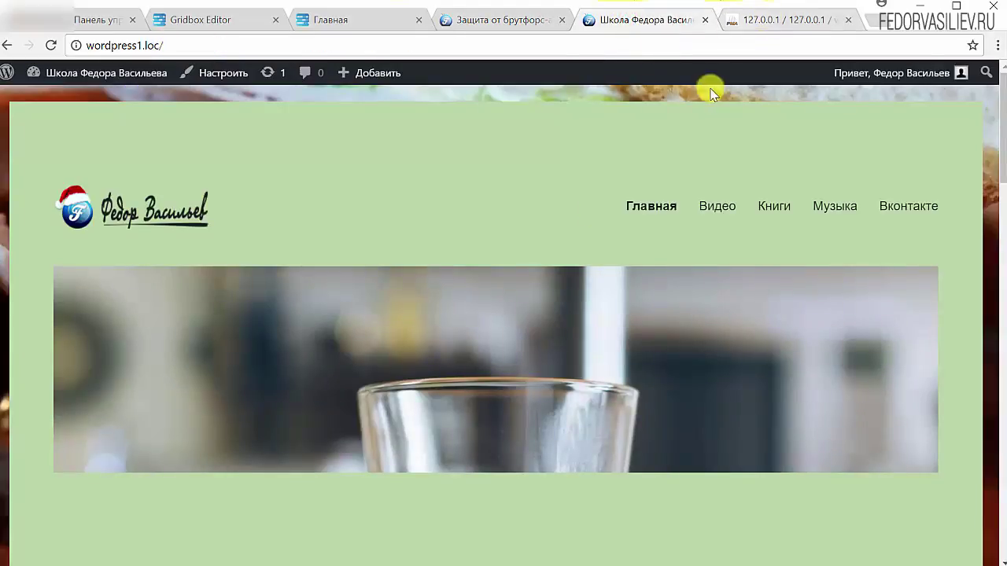
mouse_move(883, 81)
left_click(858, 165)
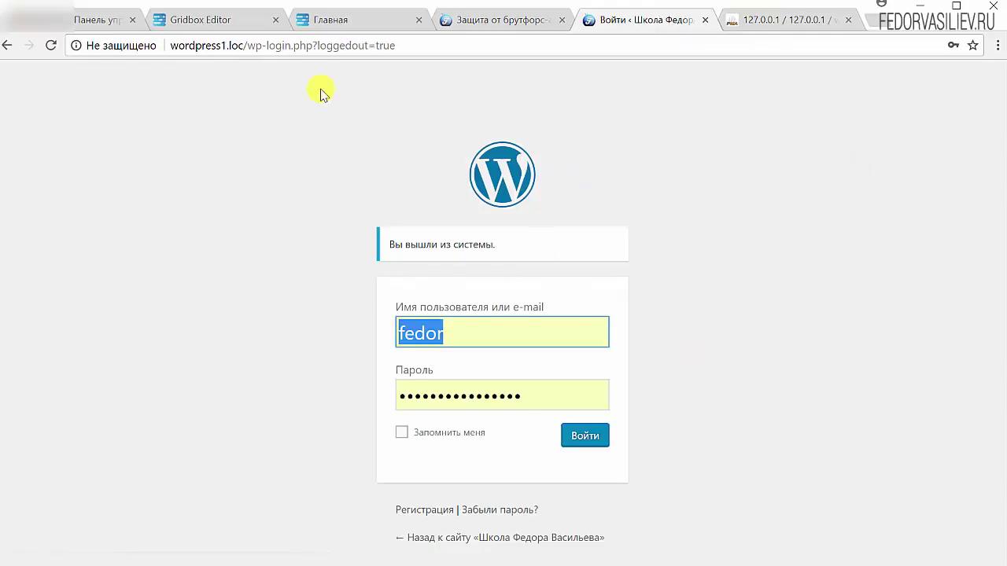
left_click(281, 45)
left_click(262, 45)
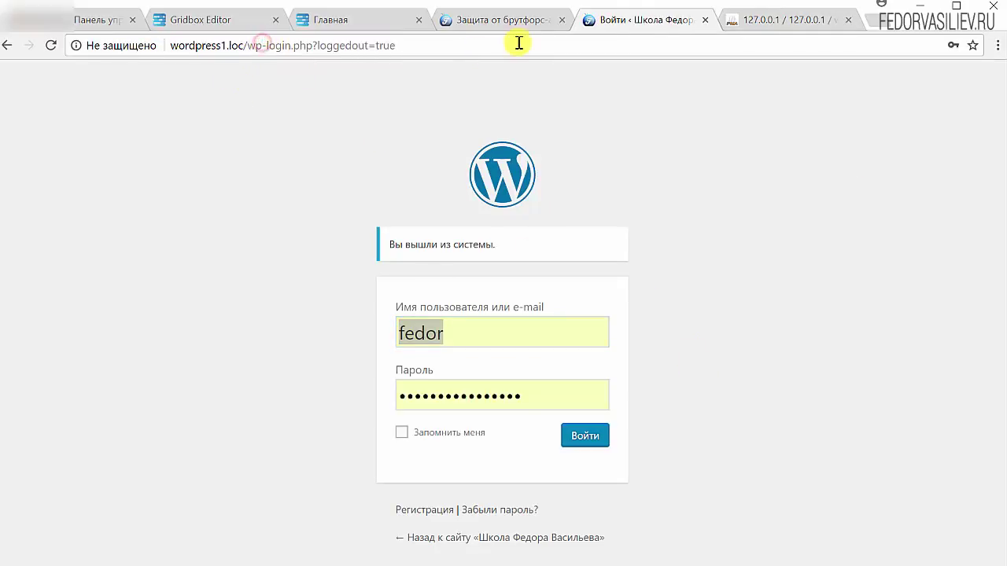
left_click(507, 19)
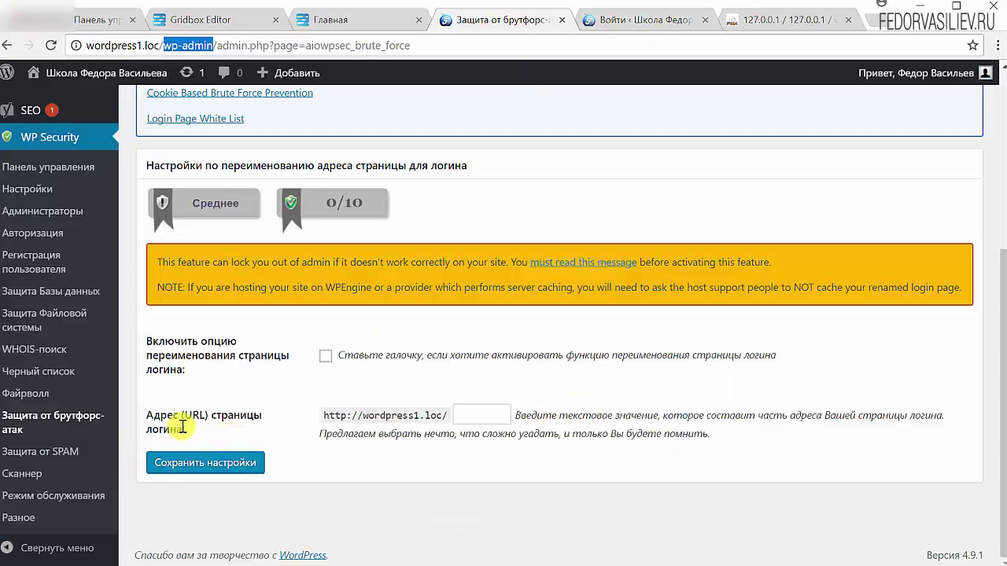
left_click(482, 414)
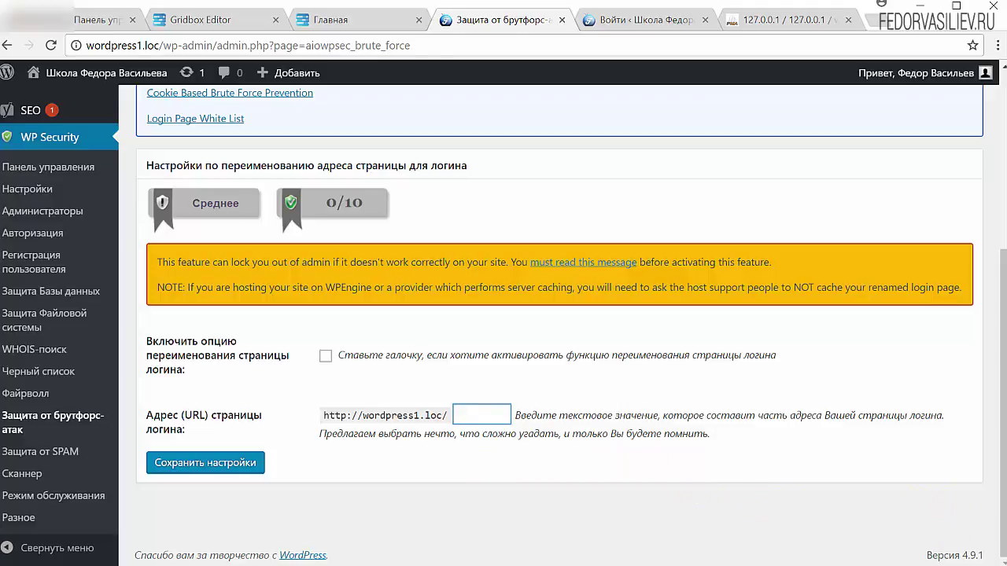
Step: Enable login page renaming with slug 'fedor' and save, reaching 10/10
left_click(332, 362)
left_click(327, 358)
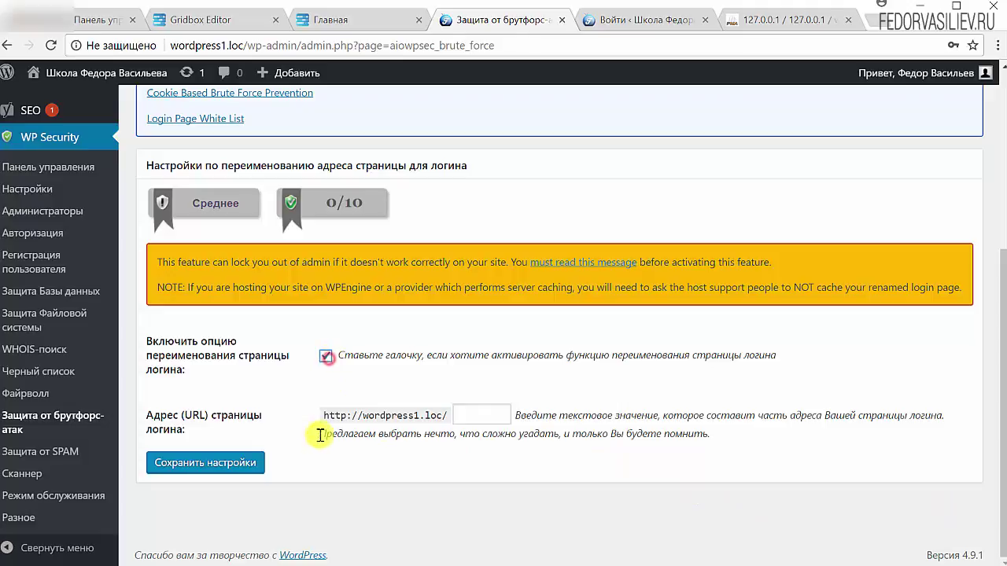
left_click_drag(318, 415, 464, 415)
left_click(467, 416)
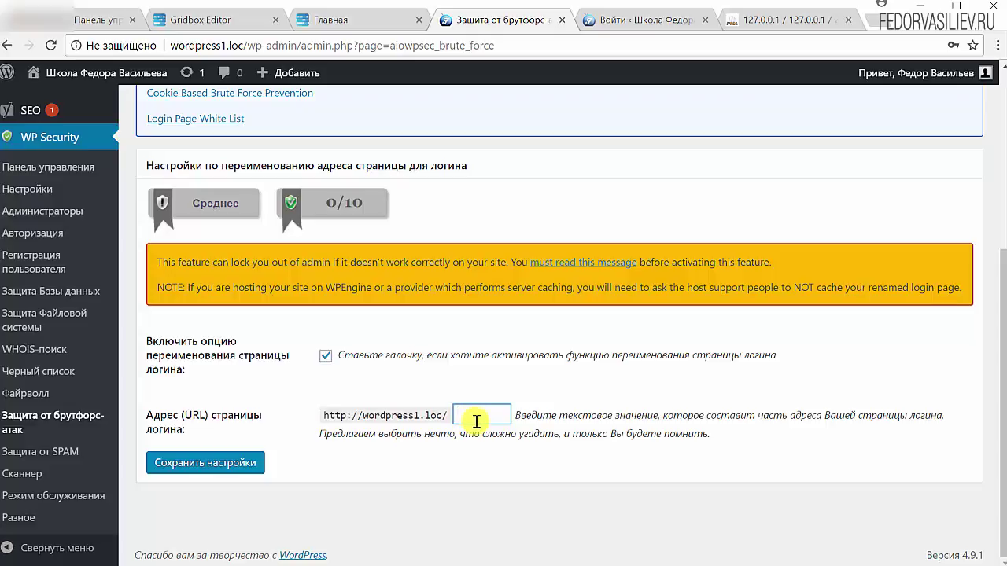
left_click_drag(521, 415, 719, 432)
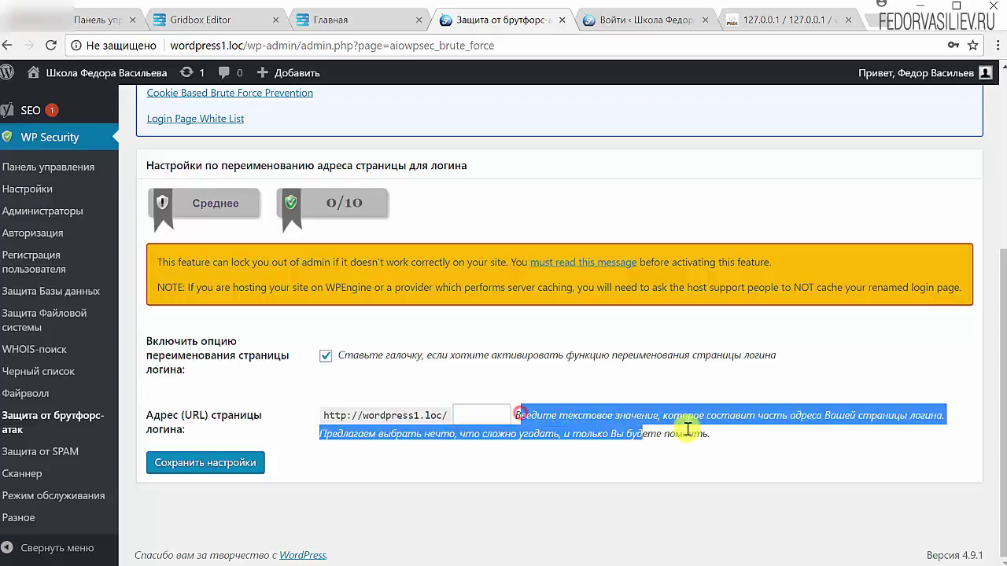
left_click(485, 413)
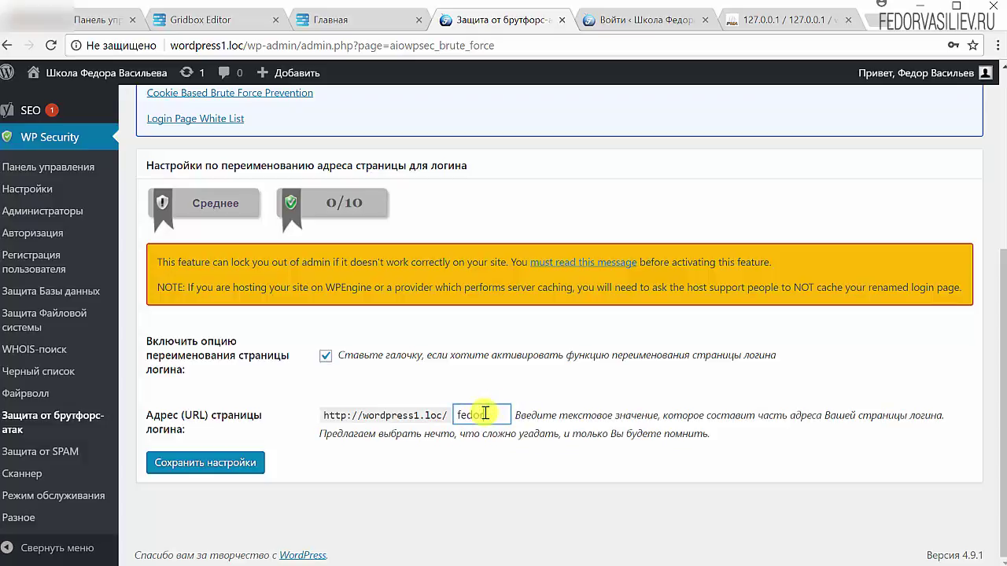
left_click(207, 472)
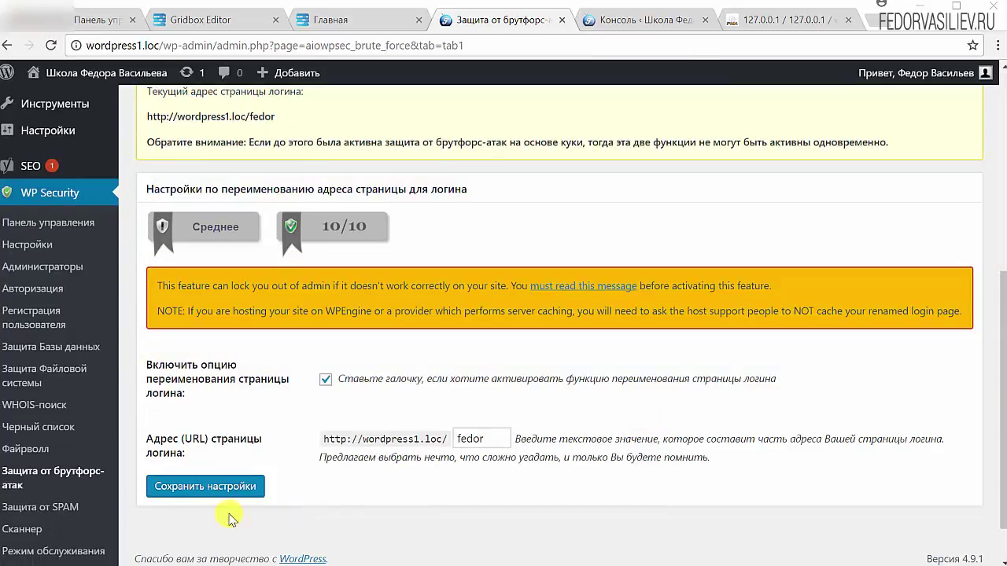
left_click_drag(497, 433, 405, 431)
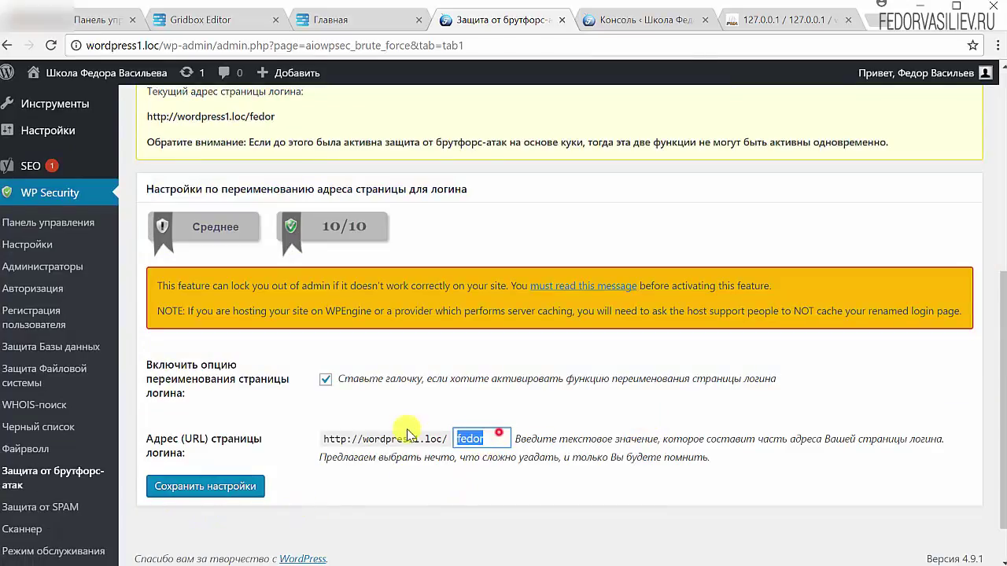
left_click(563, 408)
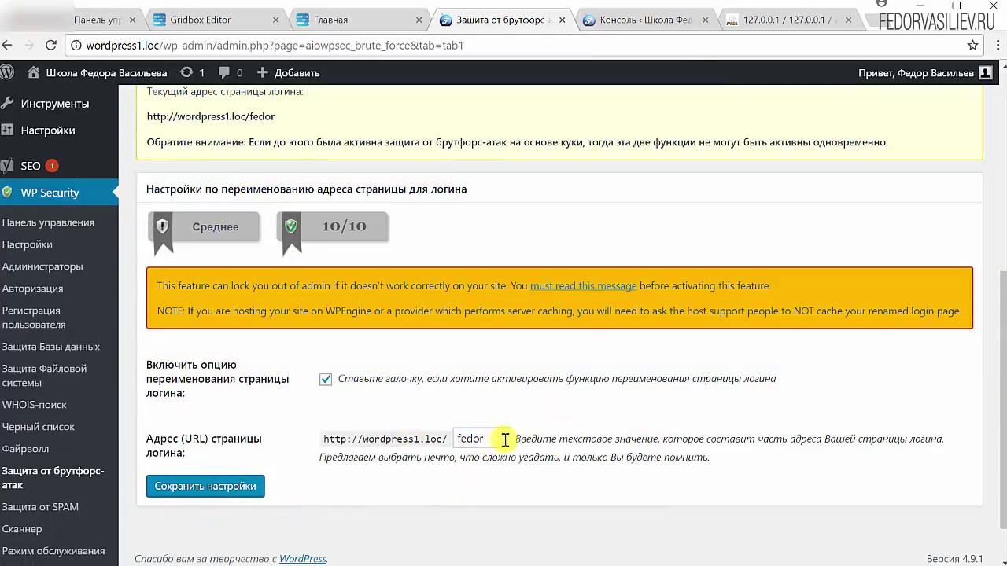
scroll(591, 438, "up", 3)
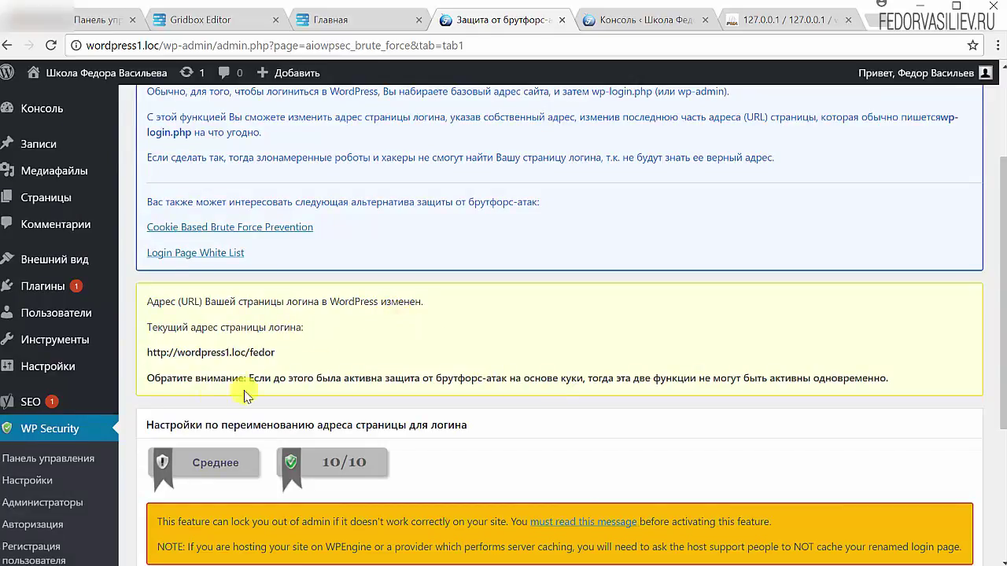
left_click_drag(276, 353, 233, 354)
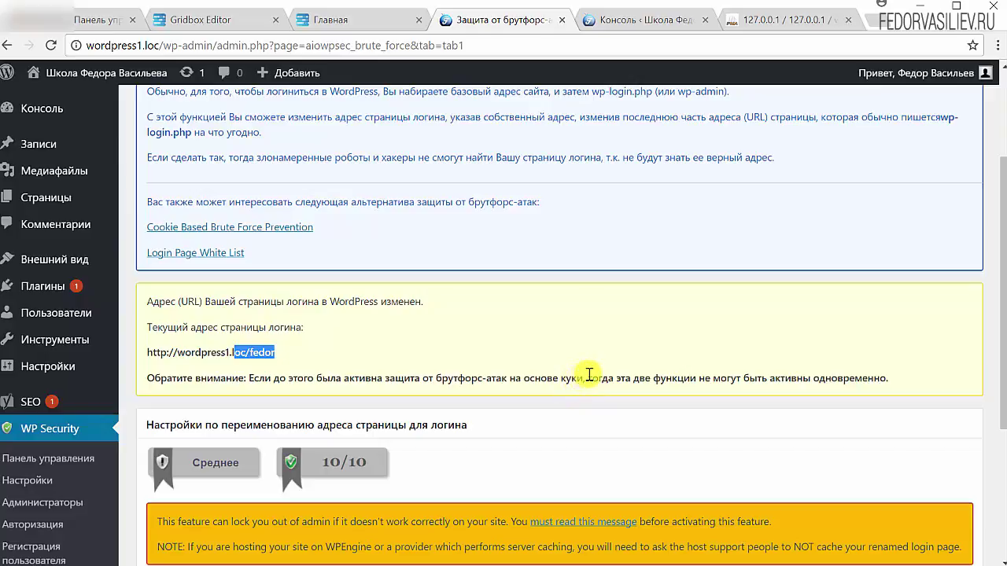
left_click_drag(589, 375, 502, 378)
left_click(497, 380)
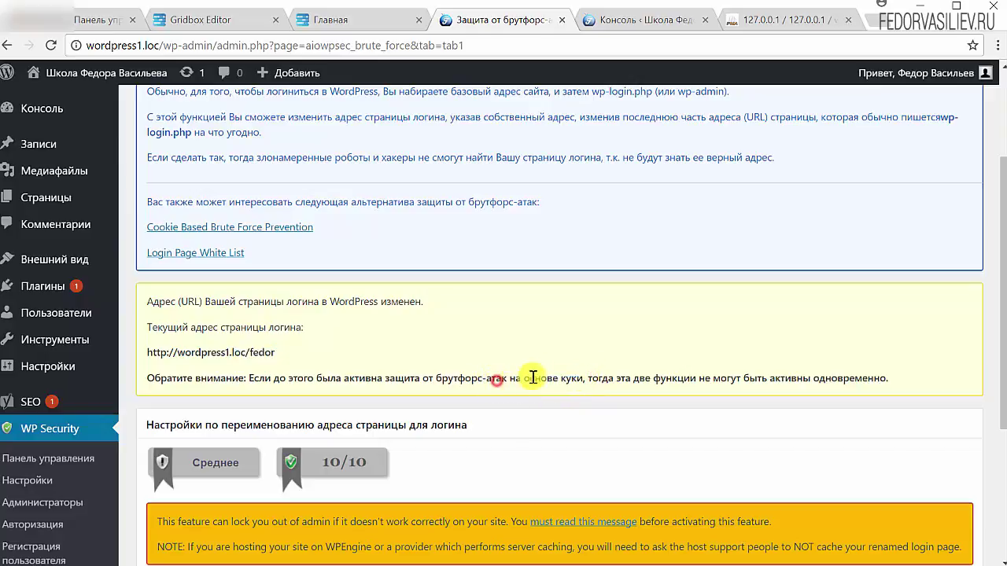
left_click_drag(589, 378, 492, 378)
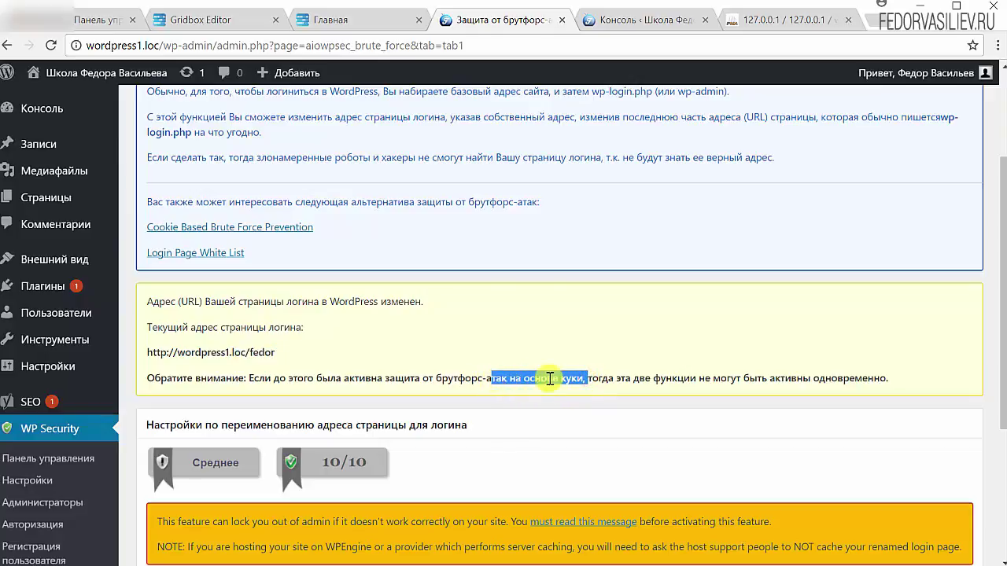
left_click(453, 378)
mouse_move(584, 379)
left_mouse_down()
mouse_move(494, 380)
mouse_move(575, 377)
left_mouse_up()
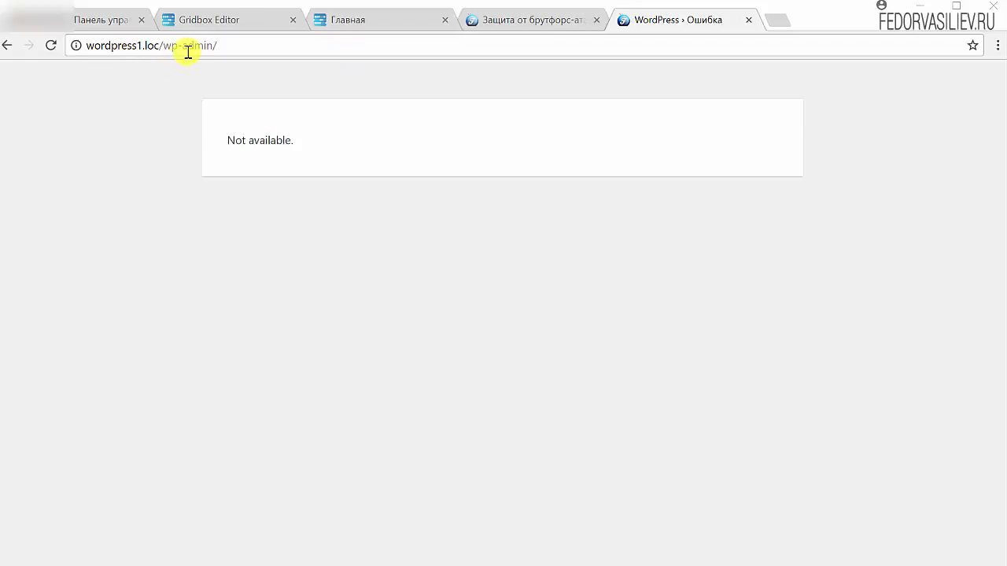
Step: Select part of the wp-admin address on the 'Not available.' page
left_click_drag(217, 45, 104, 44)
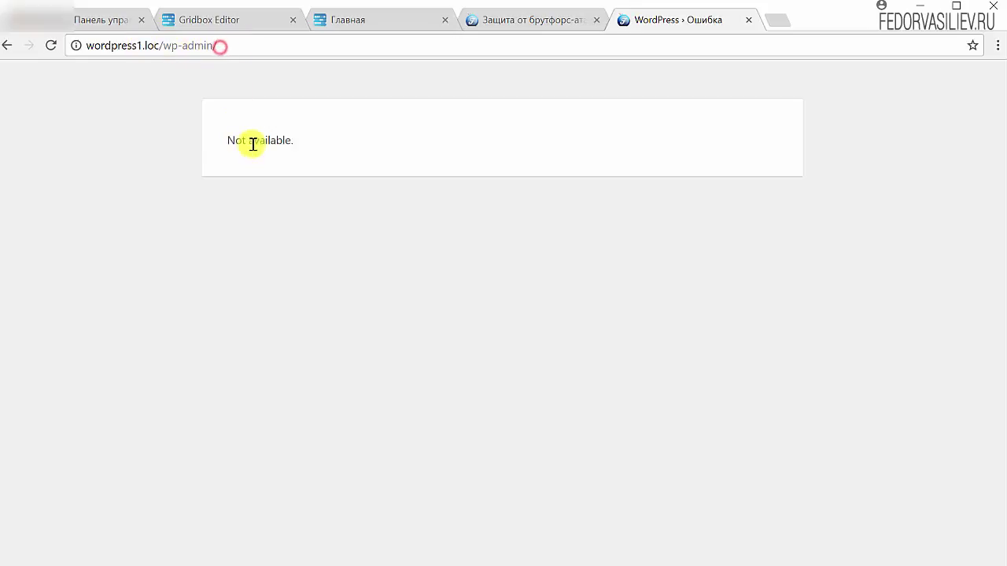
Step: Log in through wordpress1.loc/fedor/ and switch back to the brute-force settings tab
left_click(171, 47)
left_click_drag(162, 45, 221, 49)
type("fedor")
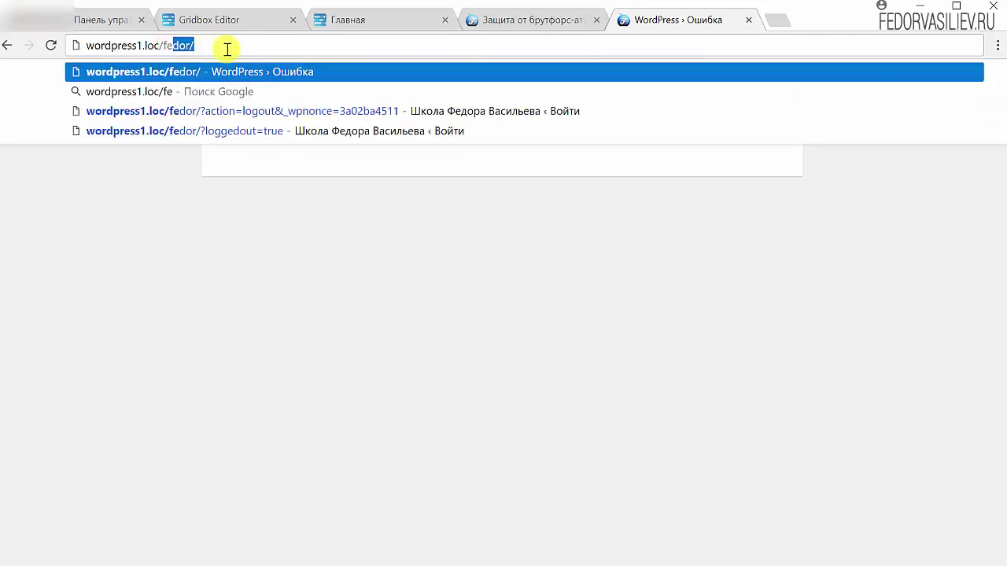
key("Return")
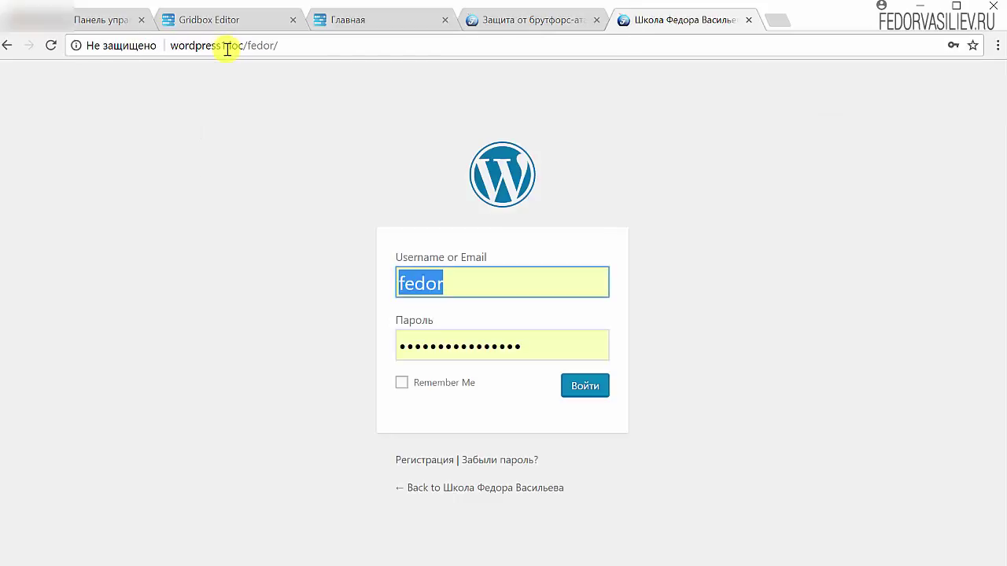
left_click(595, 391)
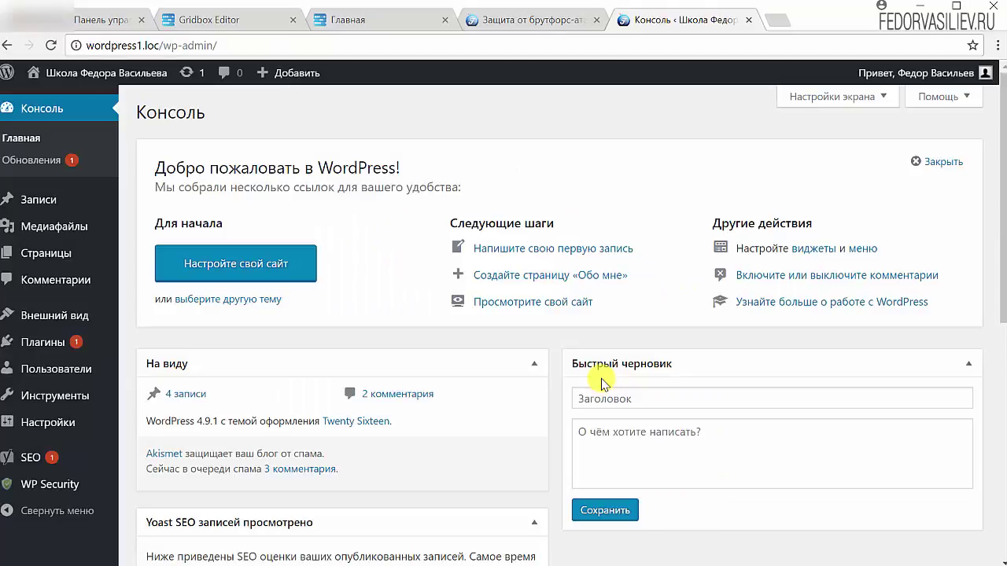
key("ctrl+shift+Tab")
scroll(609, 236, "up", 5)
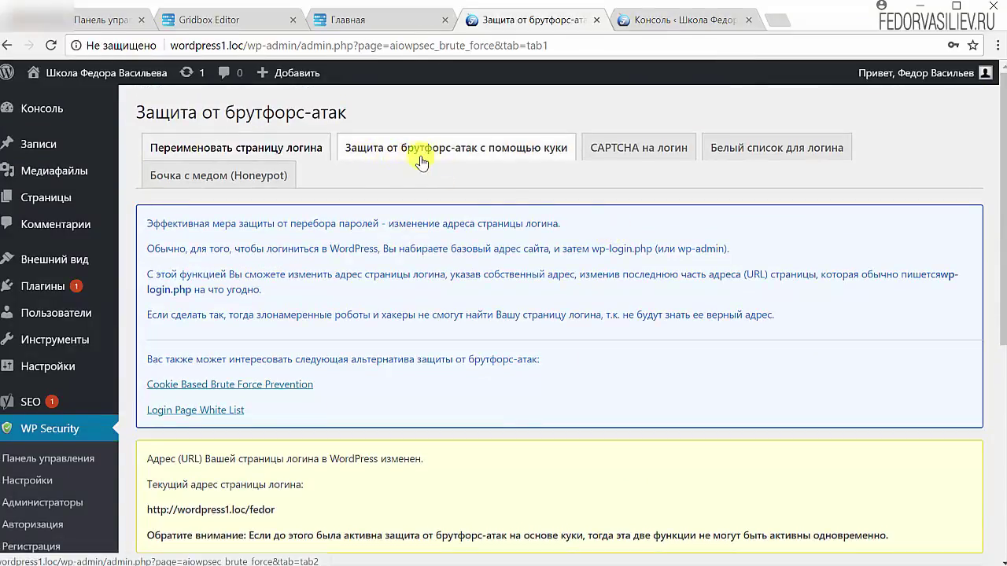
left_click(489, 155)
scroll(332, 227, "down", 6)
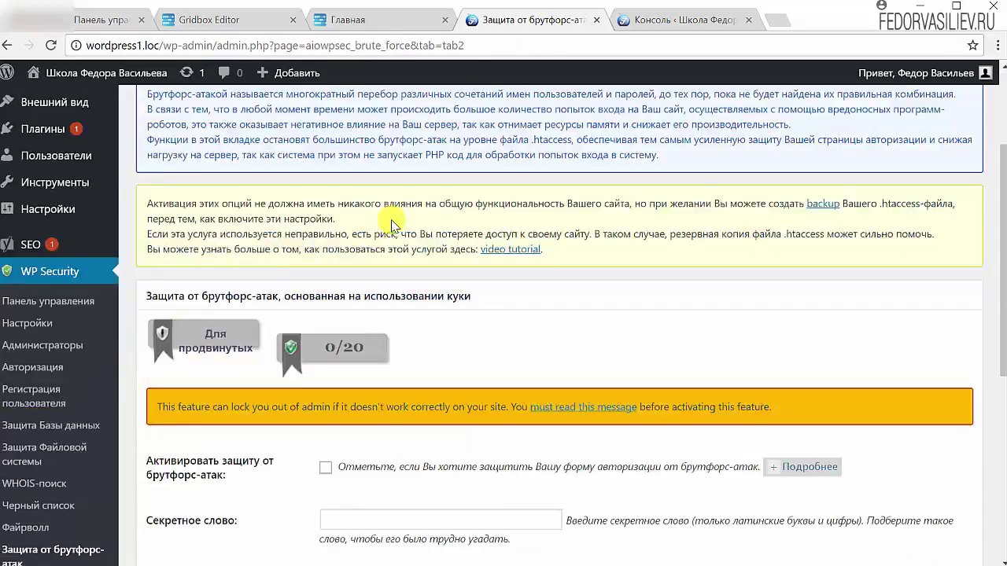
scroll(432, 285, "up", 7)
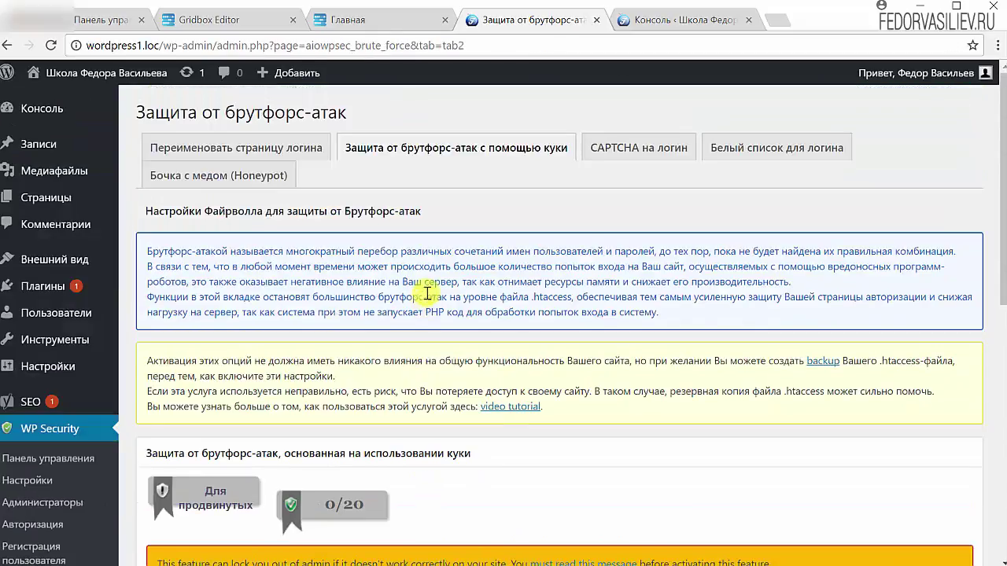
left_click(232, 159)
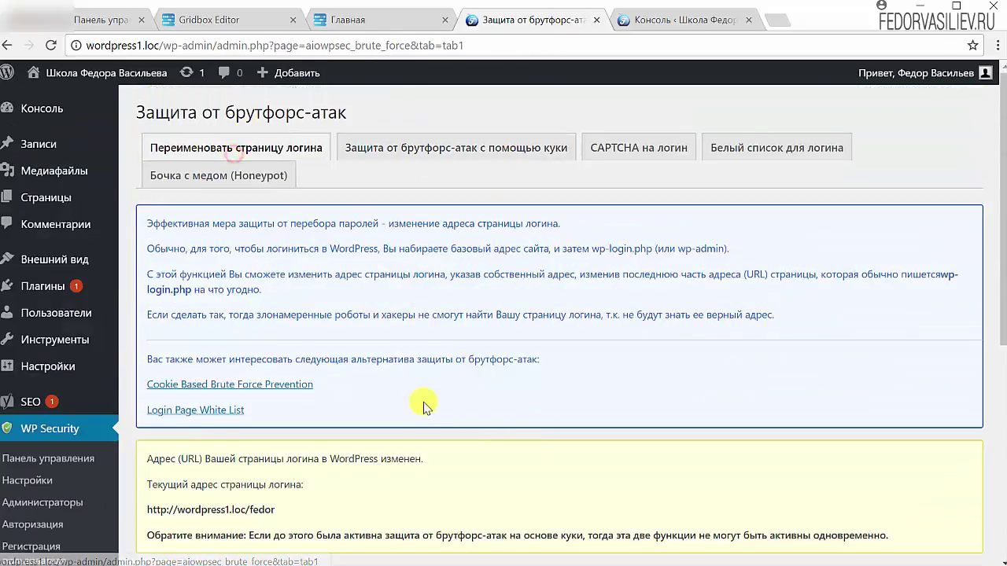
scroll(417, 397, "down", 5)
scroll(444, 387, "up", 5)
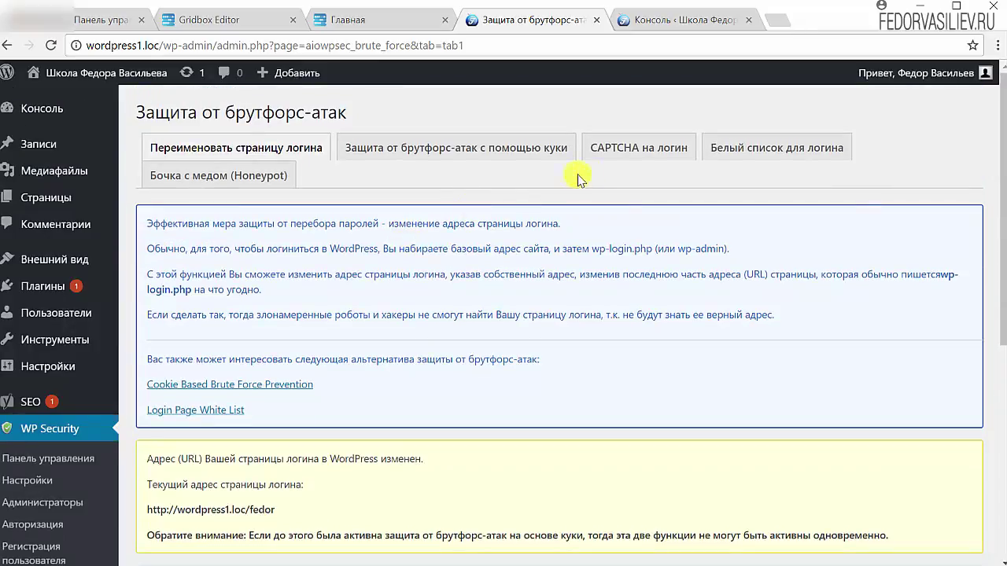
left_click(621, 150)
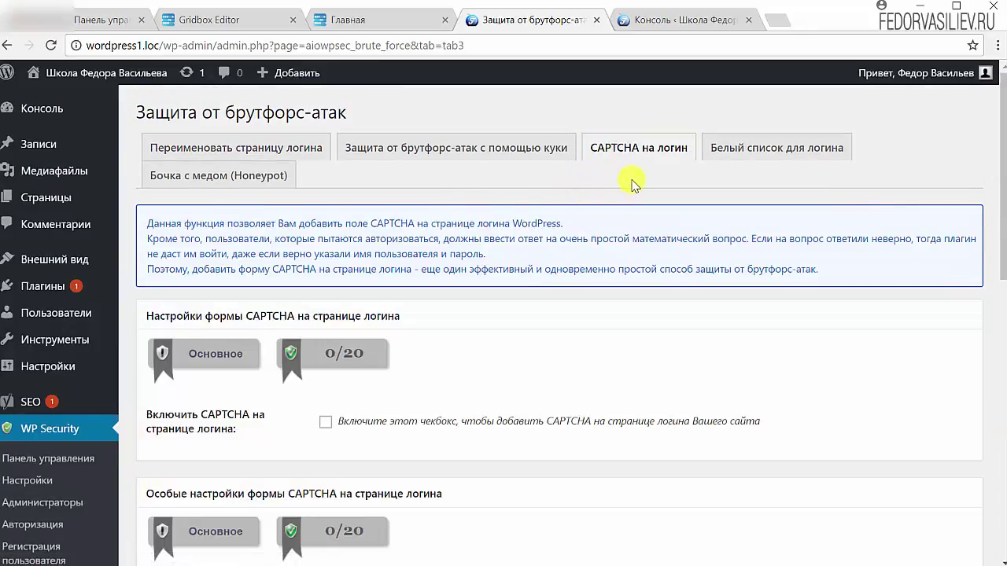
scroll(633, 184, "down", 2)
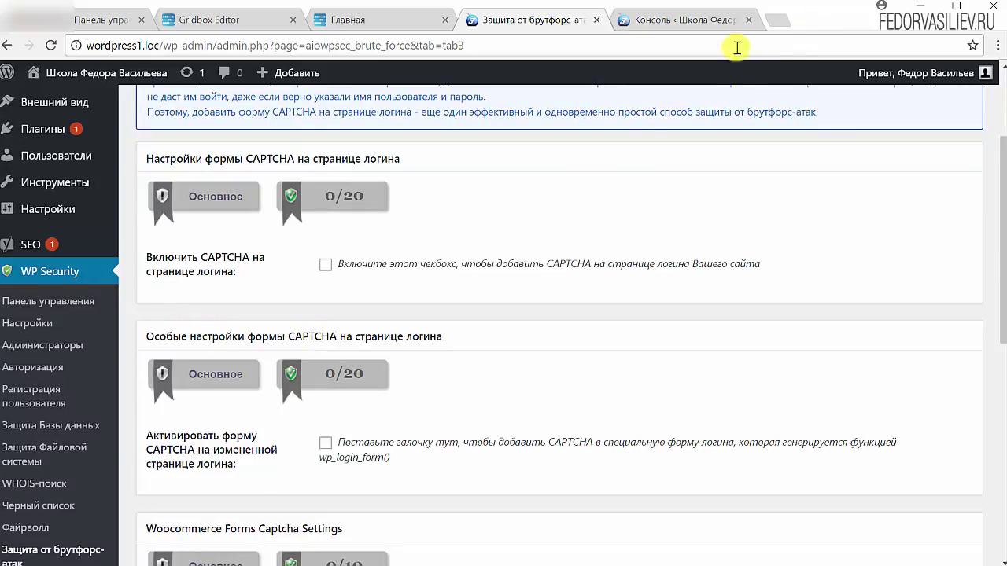
left_click(708, 22)
left_click(550, 29)
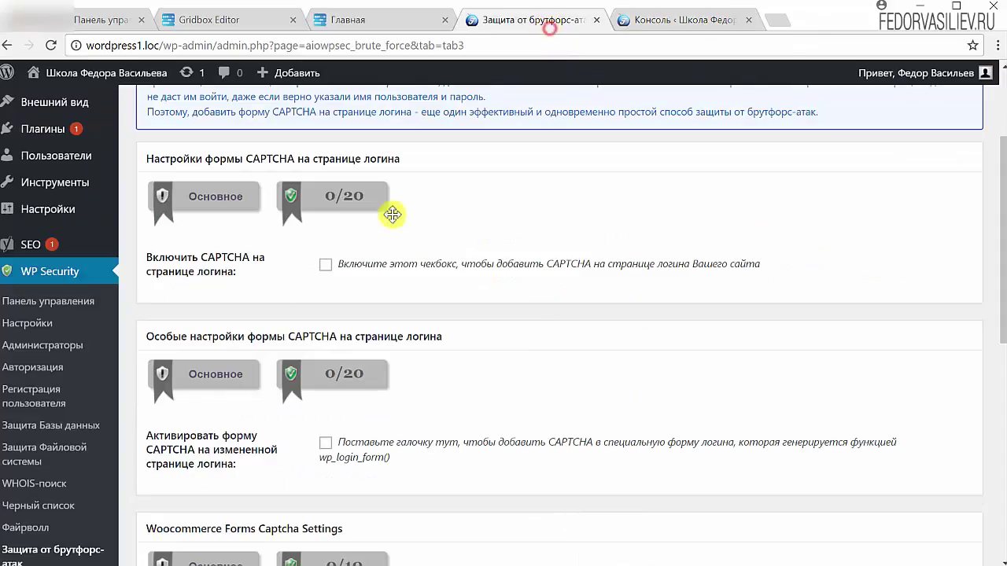
scroll(542, 260, "down", 2)
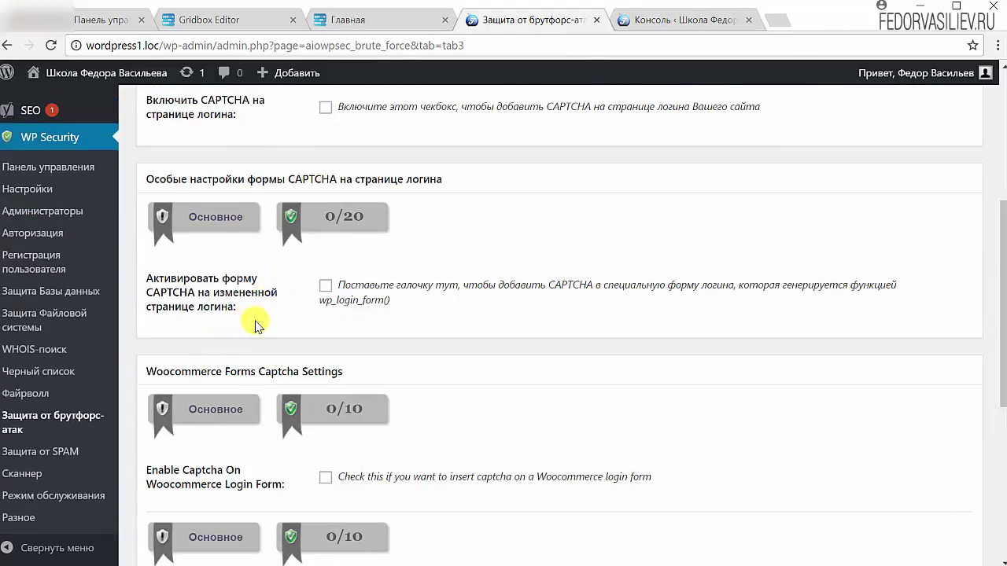
scroll(641, 318, "down", 2)
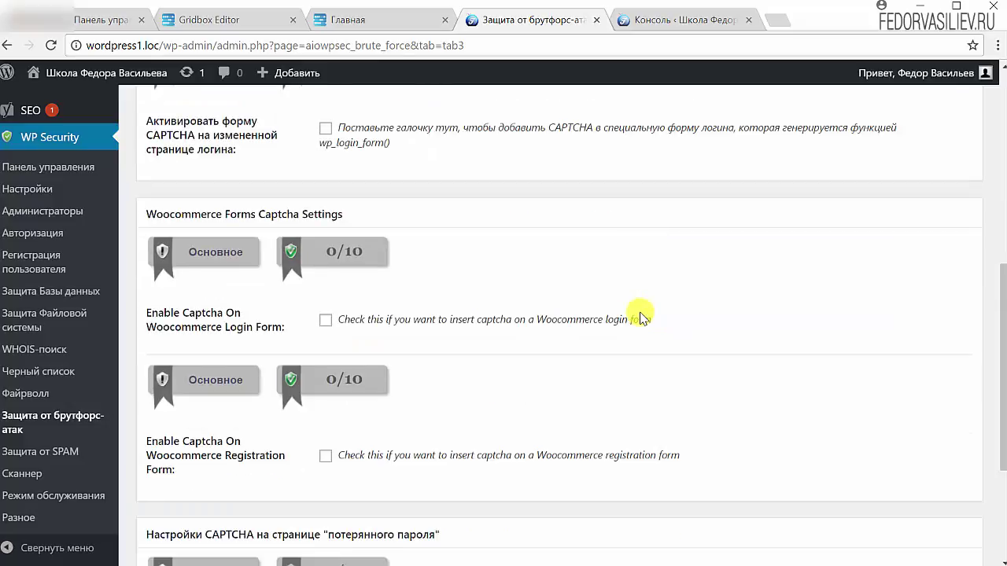
left_click(152, 215)
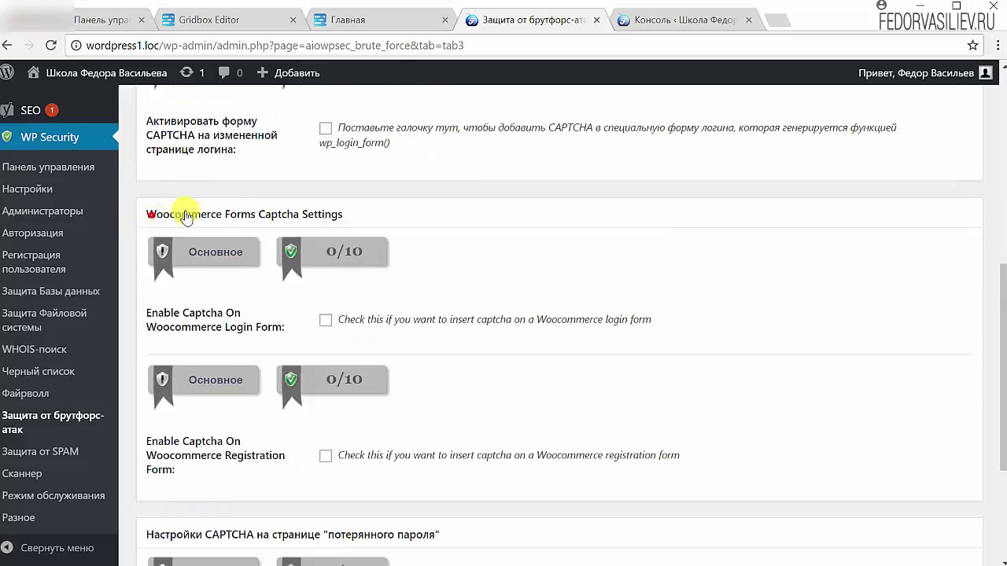
left_click(242, 213)
scroll(330, 180, "up", 1)
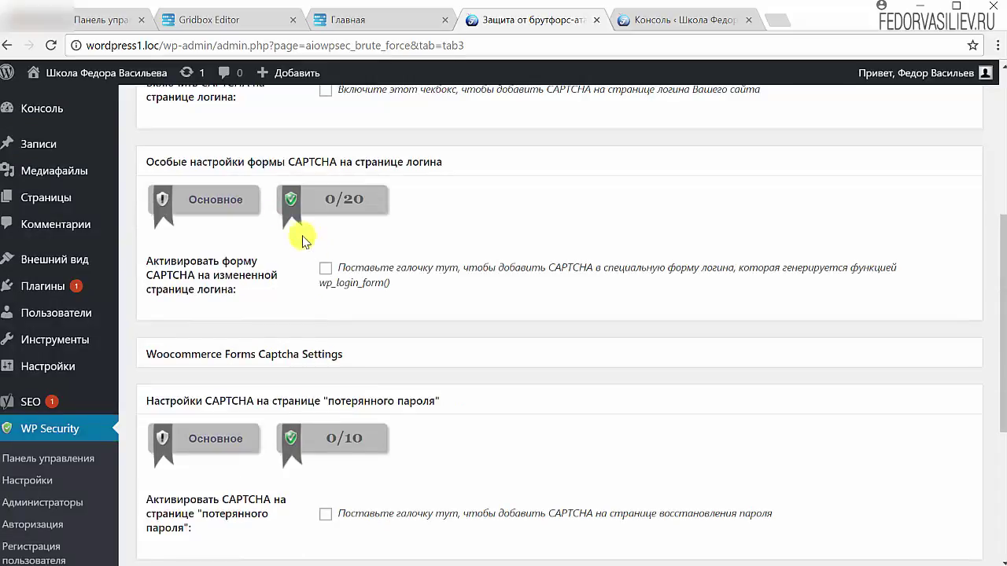
left_click(228, 353)
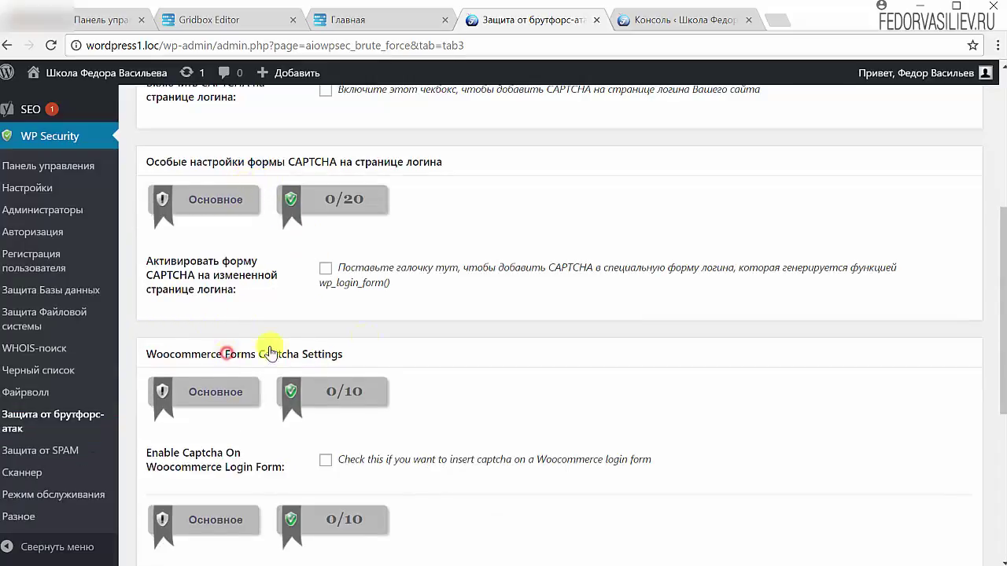
scroll(342, 308, "down", 3)
scroll(297, 219, "up", 1)
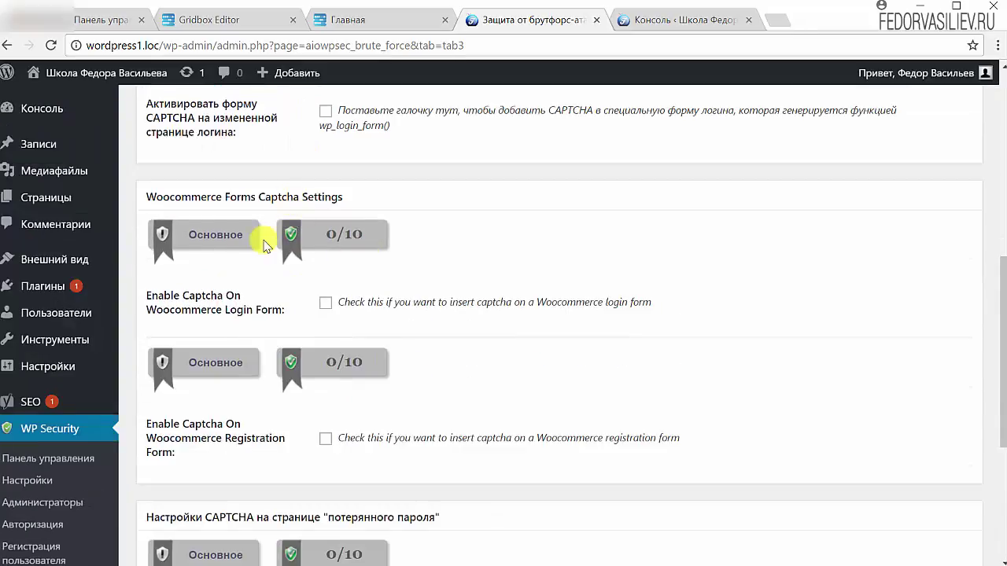
scroll(265, 245, "down", 2)
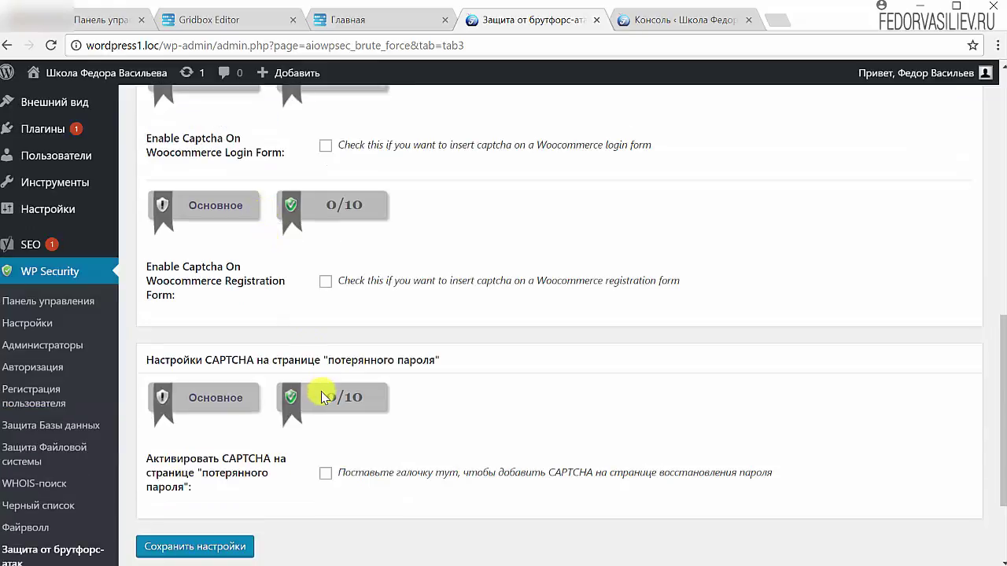
scroll(449, 365, "down", 1)
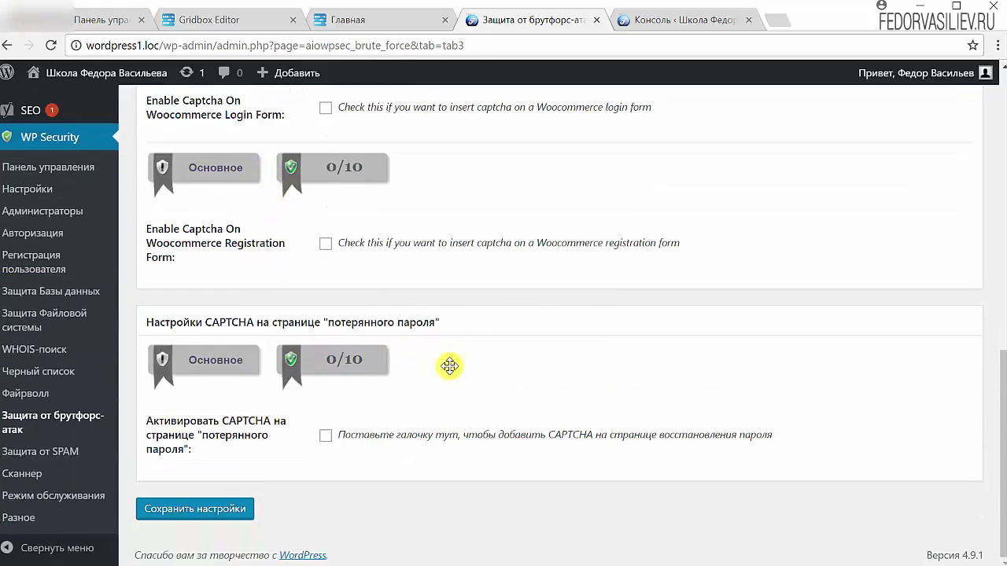
left_click(712, 35)
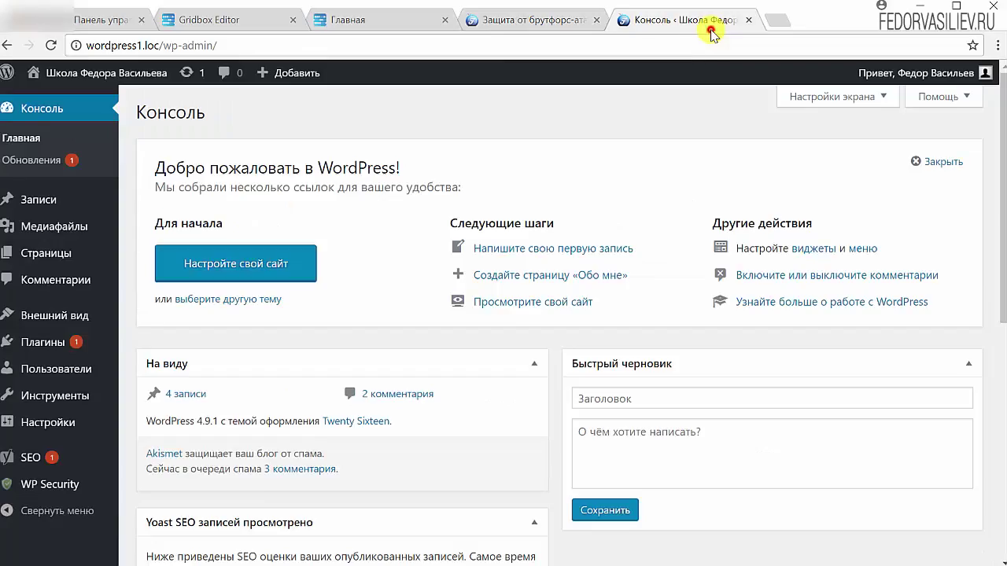
Step: Log out, open the CAPTCHA-free lost-password page, and return to the Brute Force tab
mouse_move(979, 72)
left_click(885, 166)
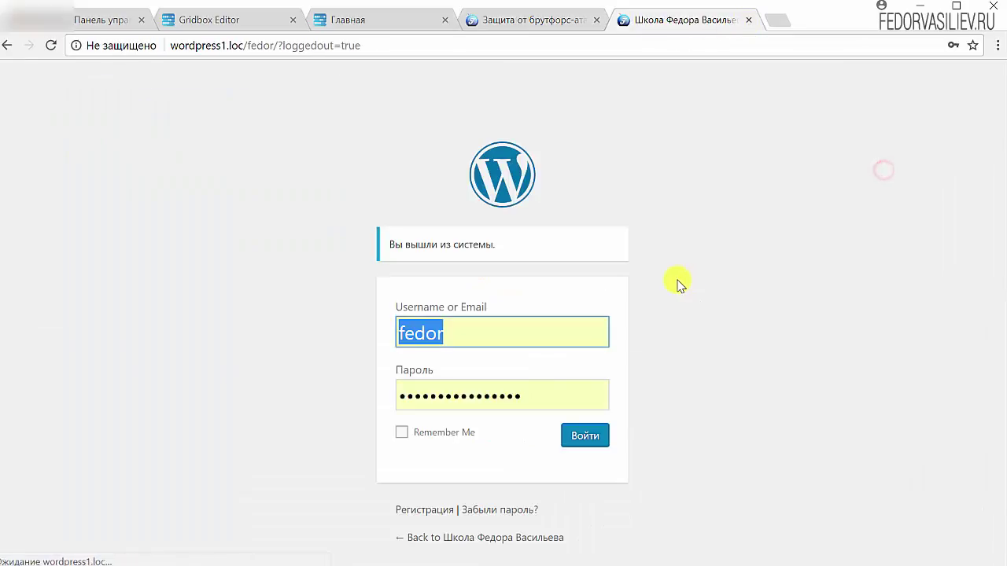
left_click(503, 511)
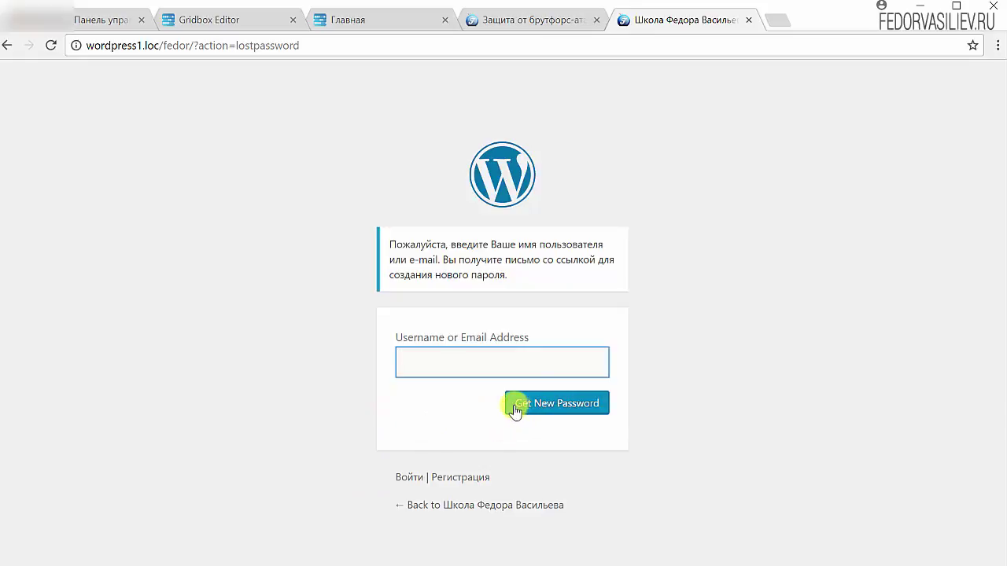
left_click(558, 24)
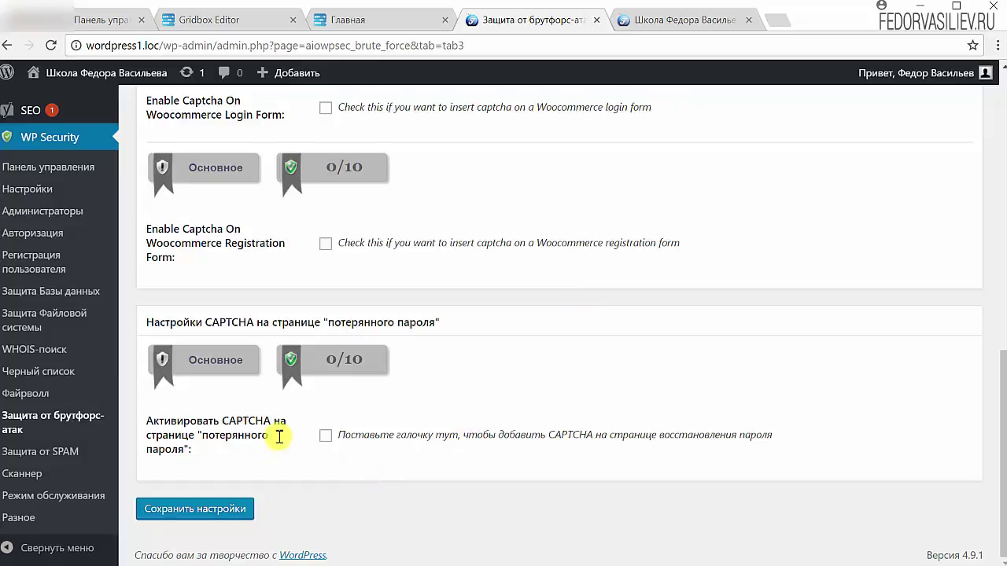
Step: Log back in through the renamed address wordpress1.loc/fedor/ and return to the Brute Force page
scroll(530, 364, "up", 15)
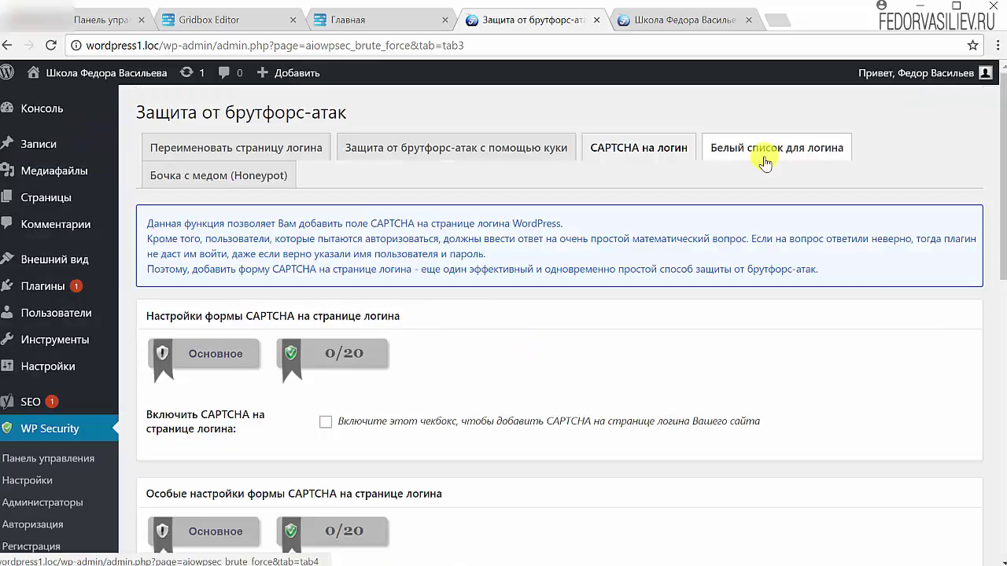
left_click(750, 151)
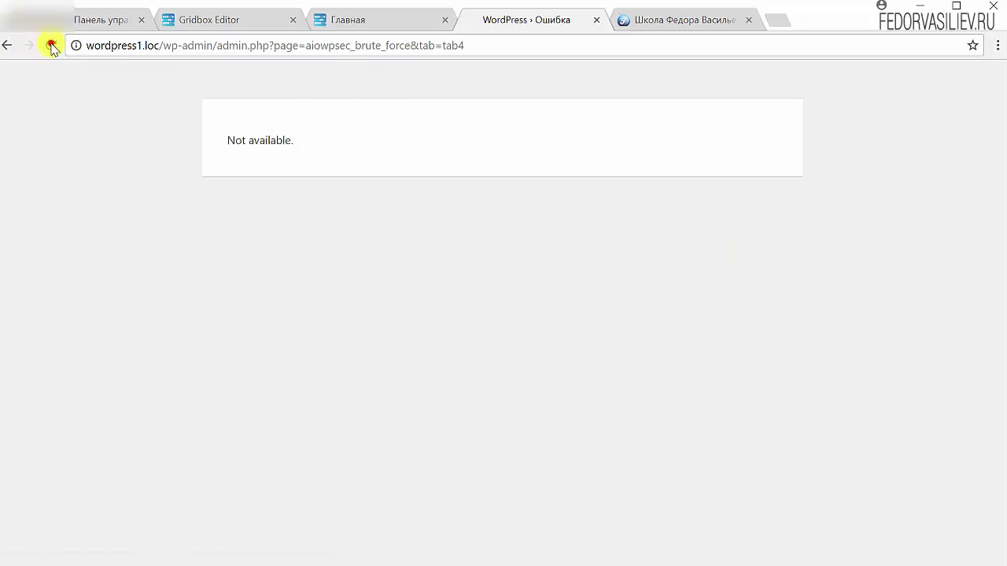
left_click(288, 45)
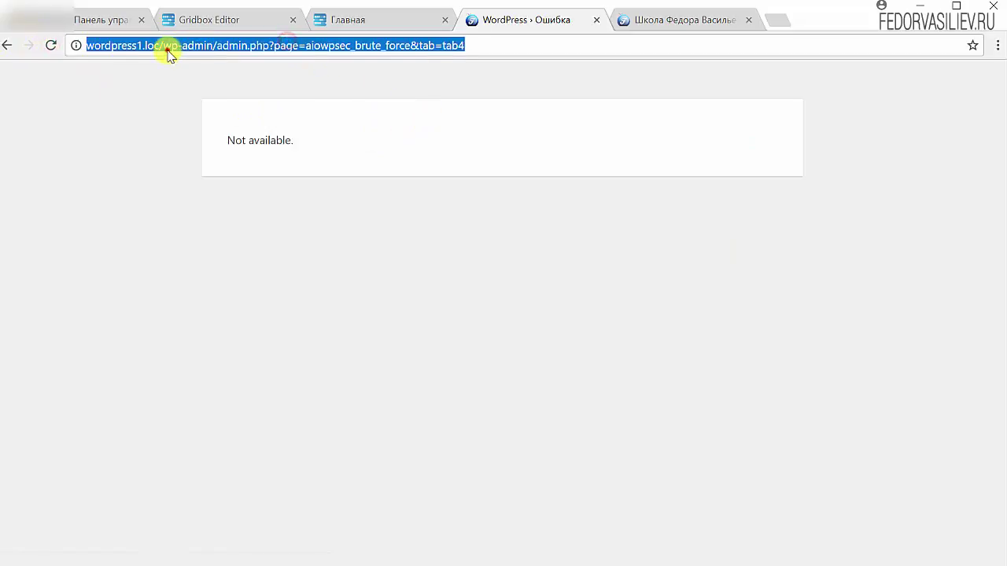
left_click_drag(163, 46, 546, 44)
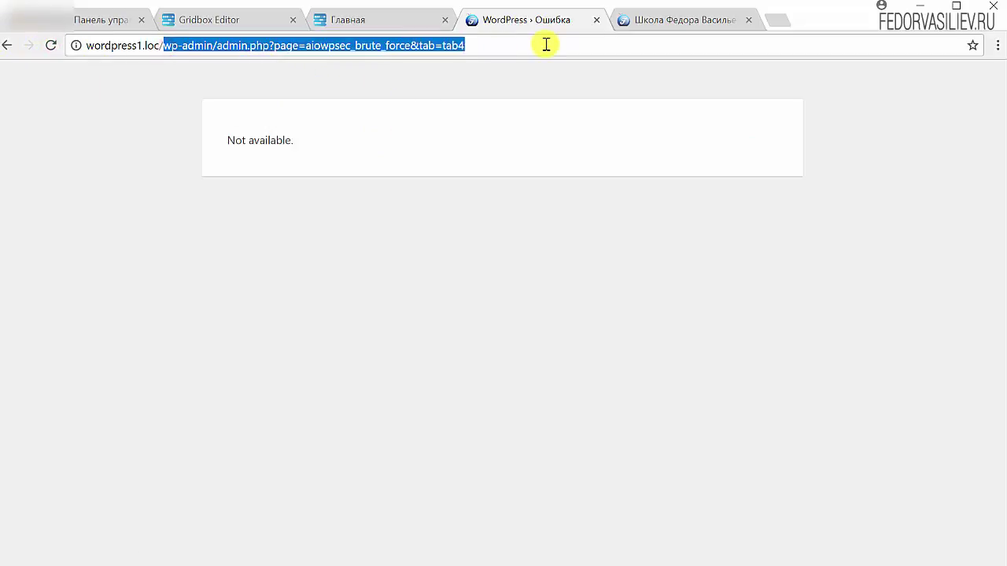
key("BackSpace")
type("f")
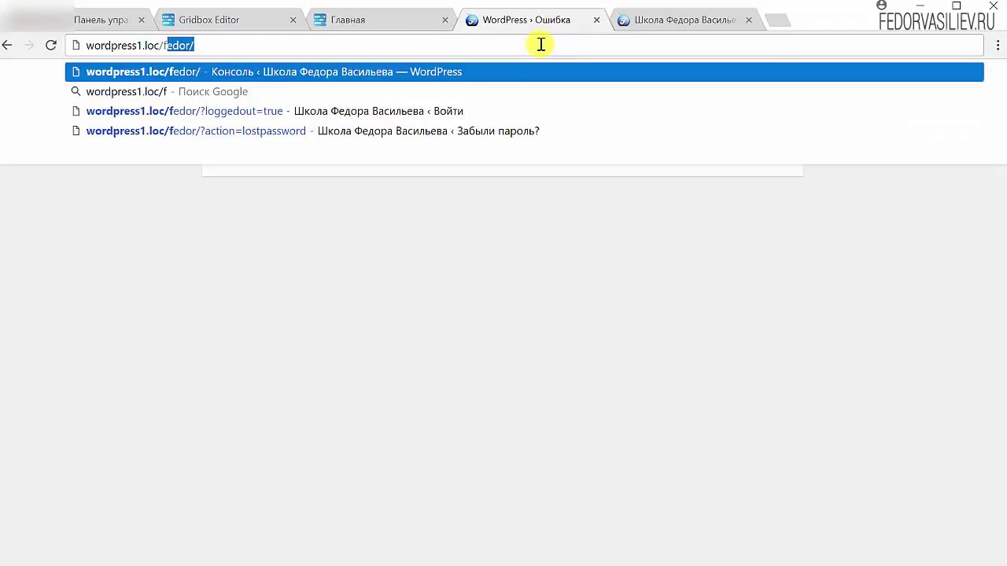
left_click(541, 45)
key("Return")
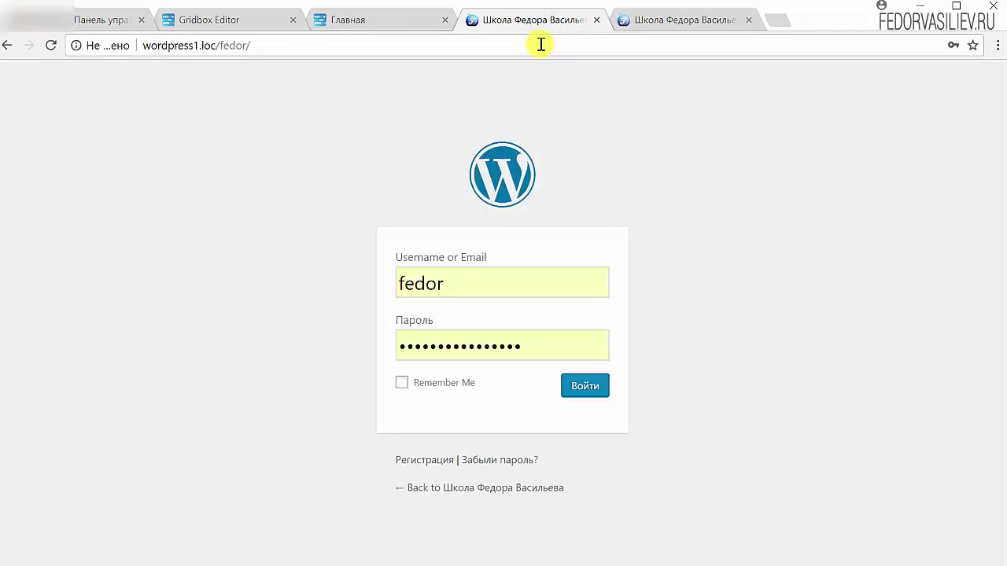
left_click(585, 386)
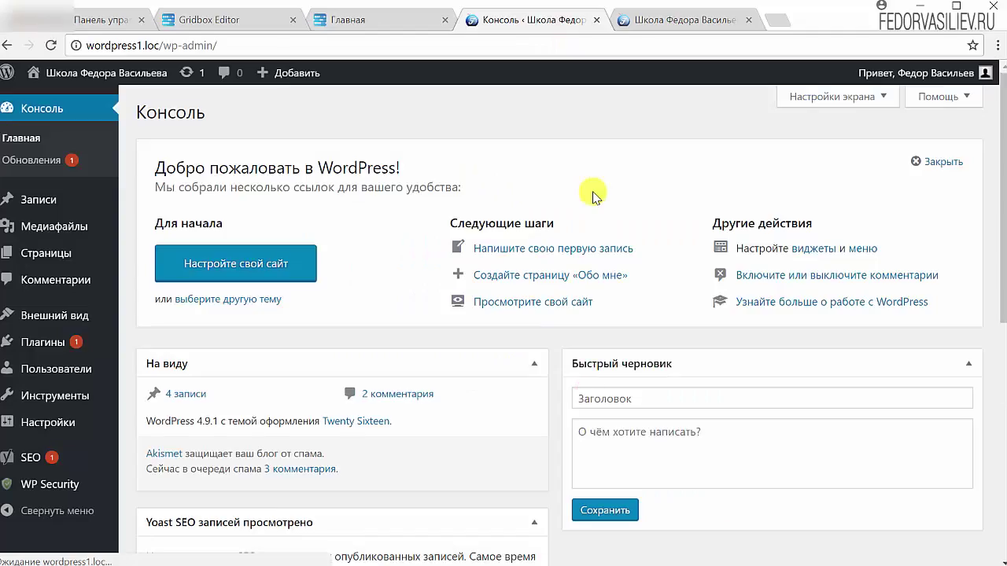
mouse_move(19, 486)
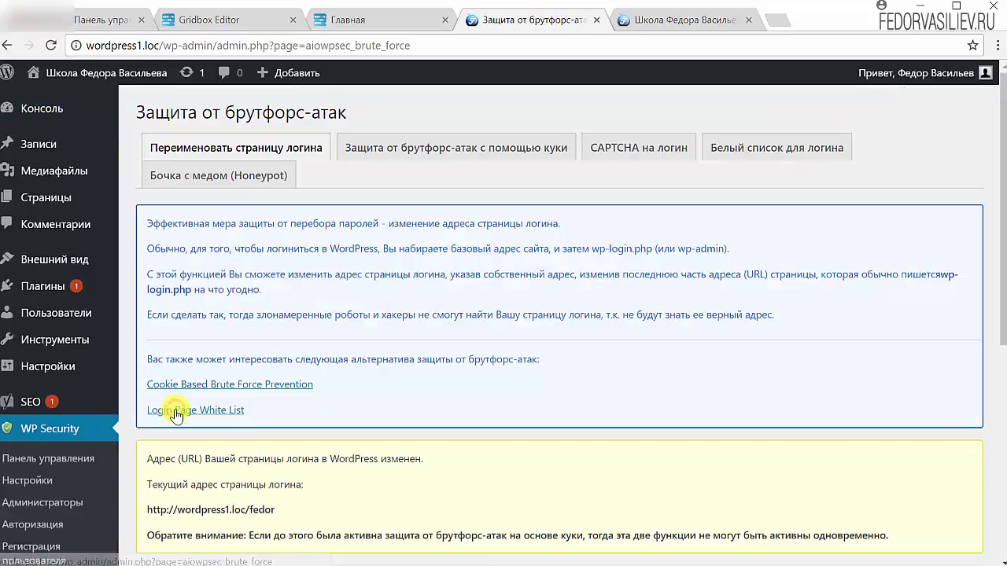
Step: On the Login White List tab, toggle the IP whitelist on and back off, leaving it disabled
left_click(733, 147)
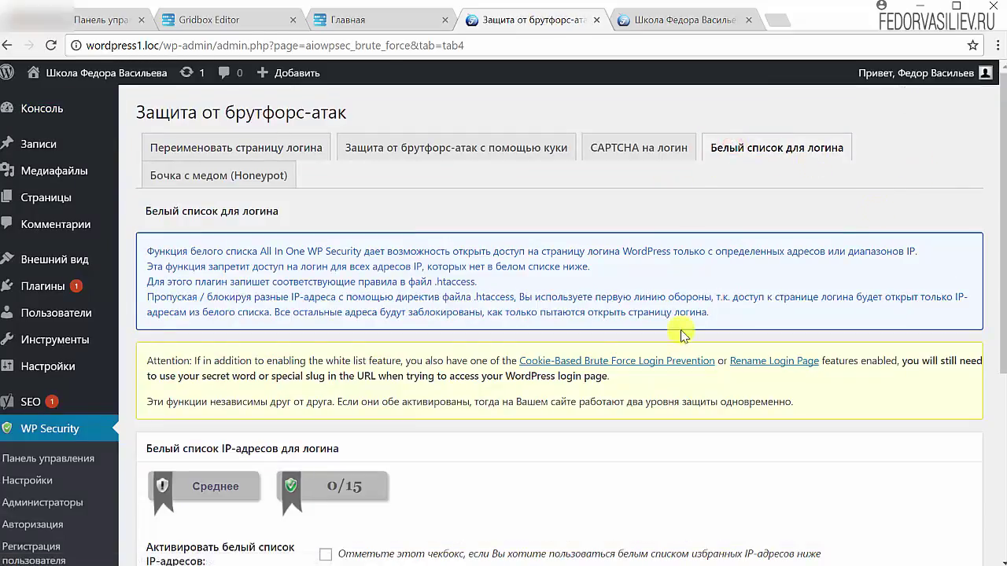
scroll(590, 288, "down", 3)
scroll(598, 350, "up", 3)
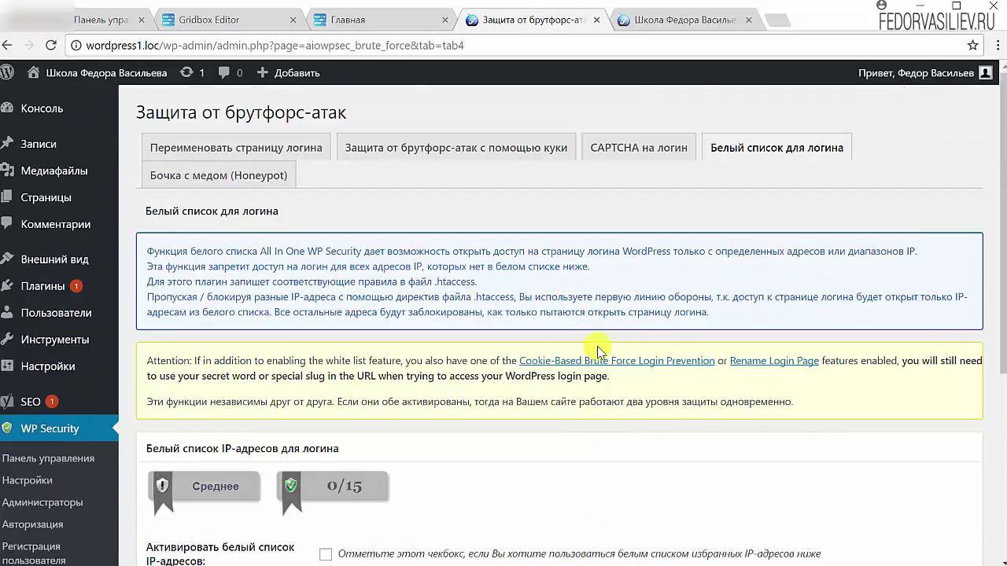
scroll(351, 337, "down", 4)
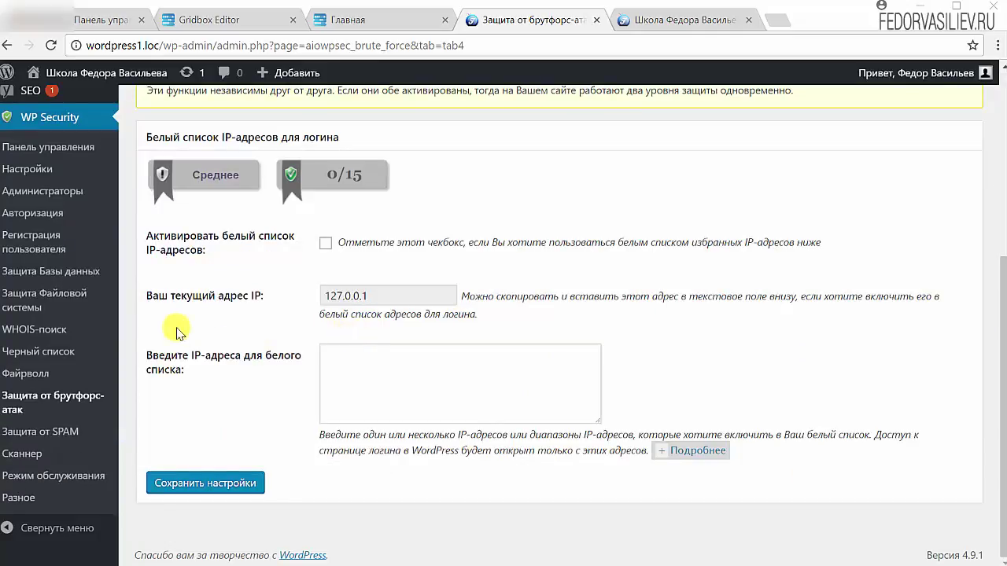
left_click(325, 243)
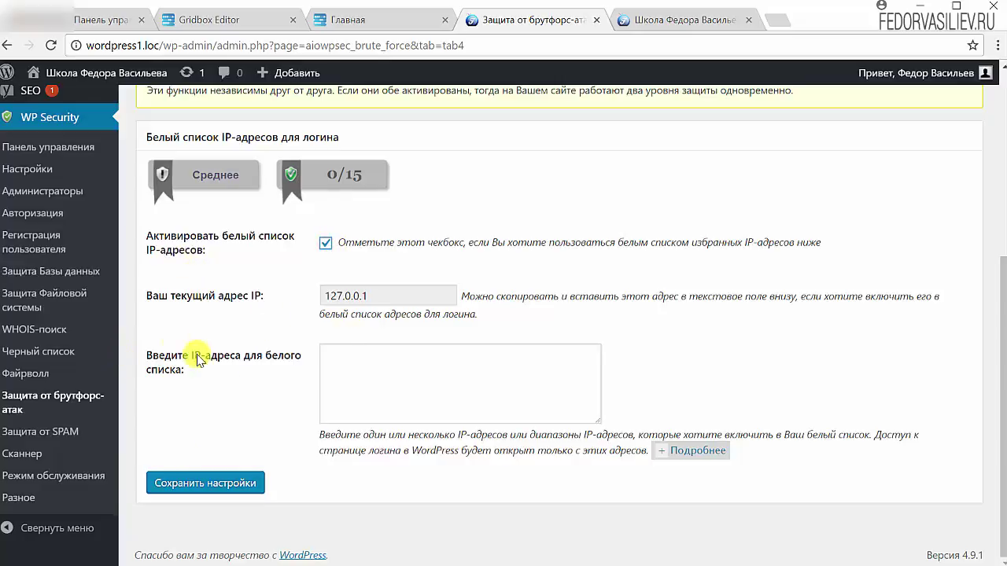
left_click(380, 379)
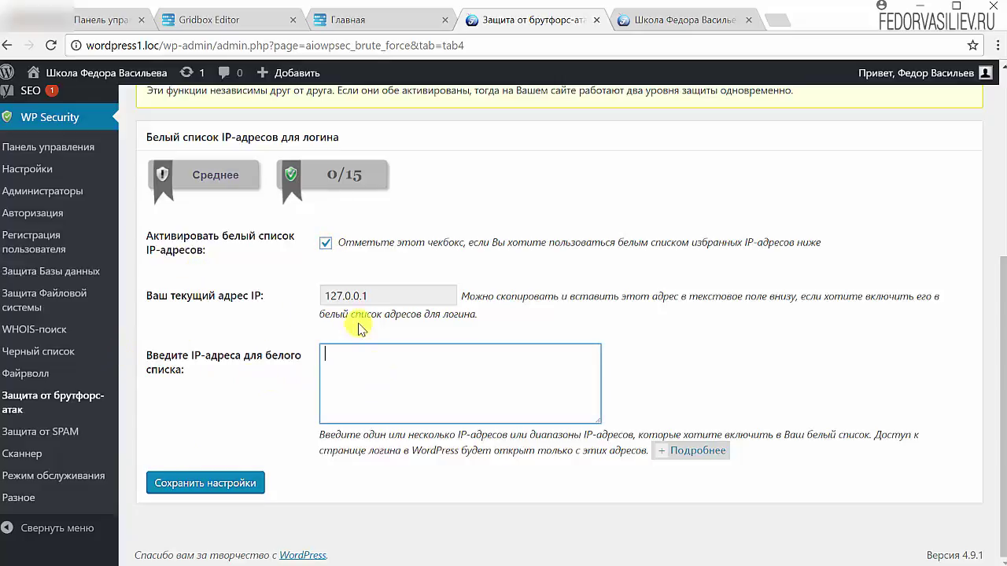
left_click(325, 243)
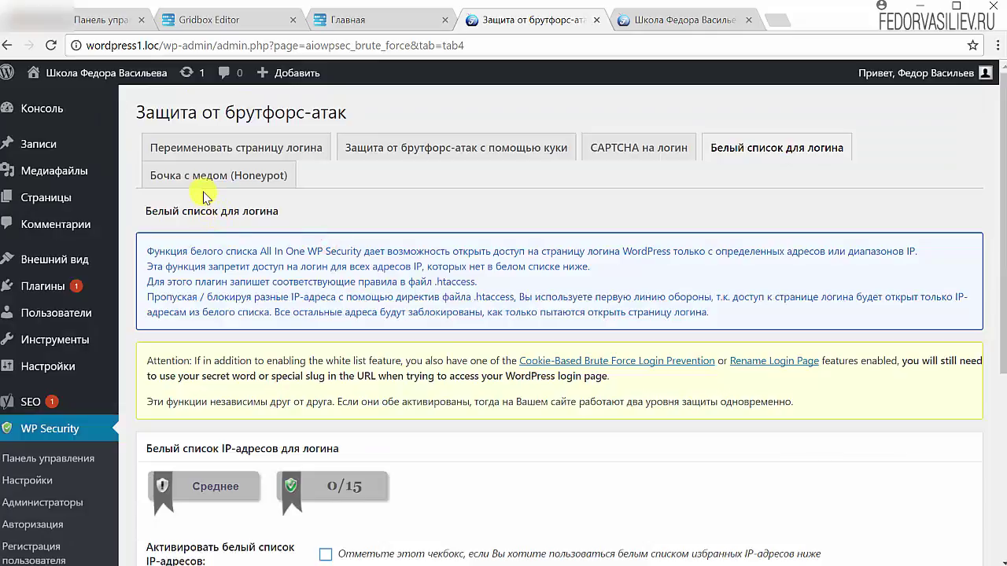
left_click(199, 179)
Step: Enable the login page honeypot and save, raising its feature score to 10/10
scroll(421, 405, "down", 3)
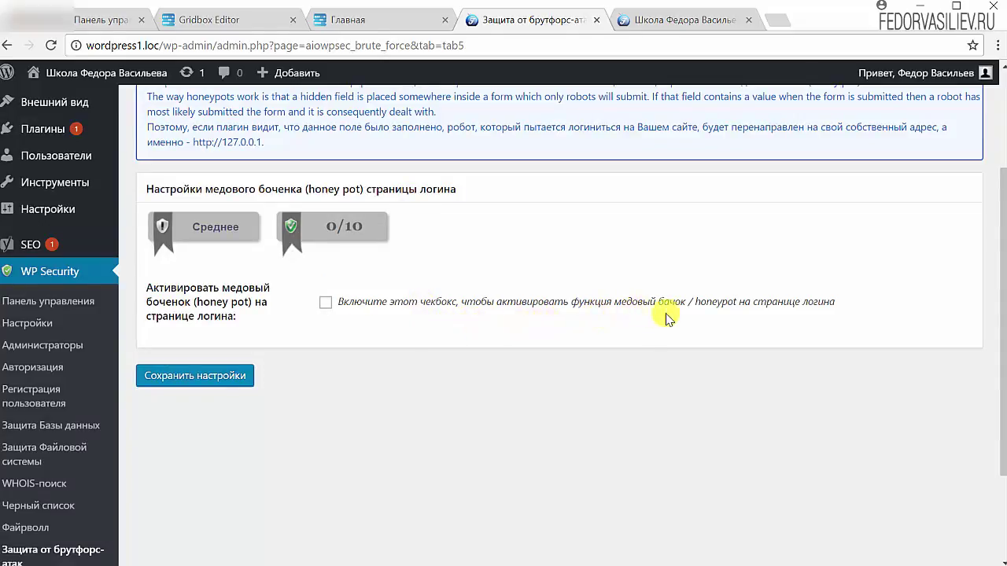
scroll(684, 314, "up", 2)
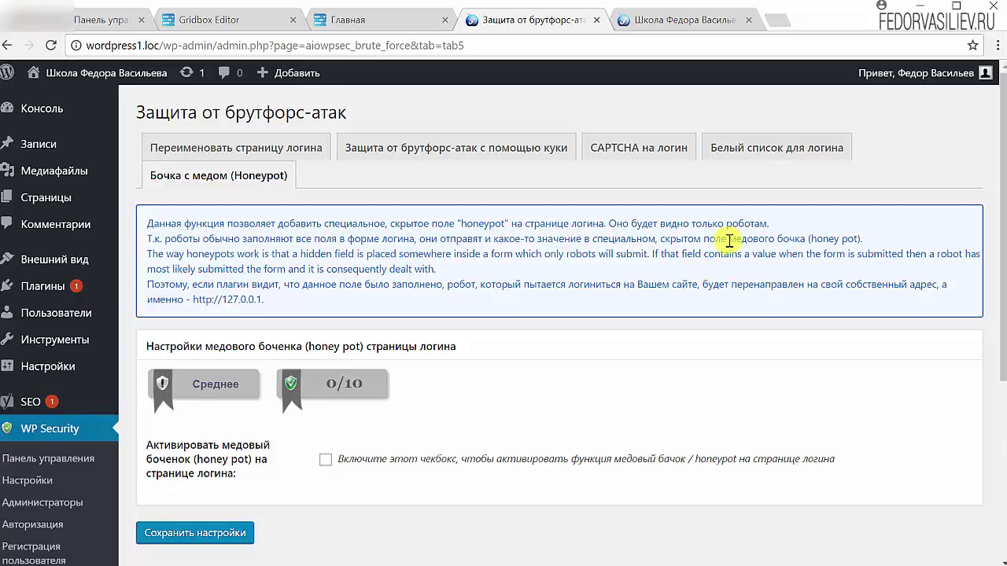
scroll(647, 286, "down", 4)
left_click(325, 169)
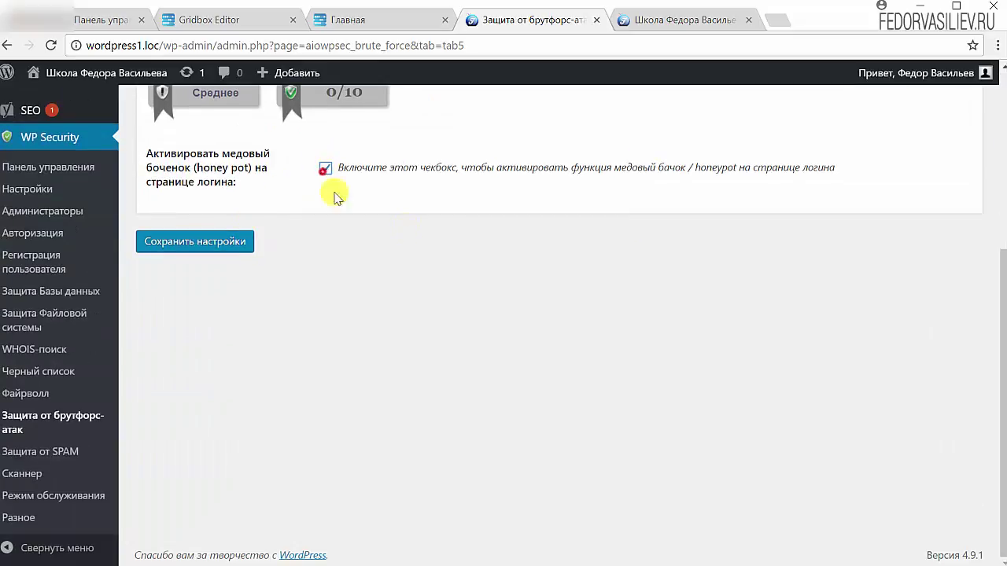
scroll(370, 178, "up", 2)
left_click(178, 402)
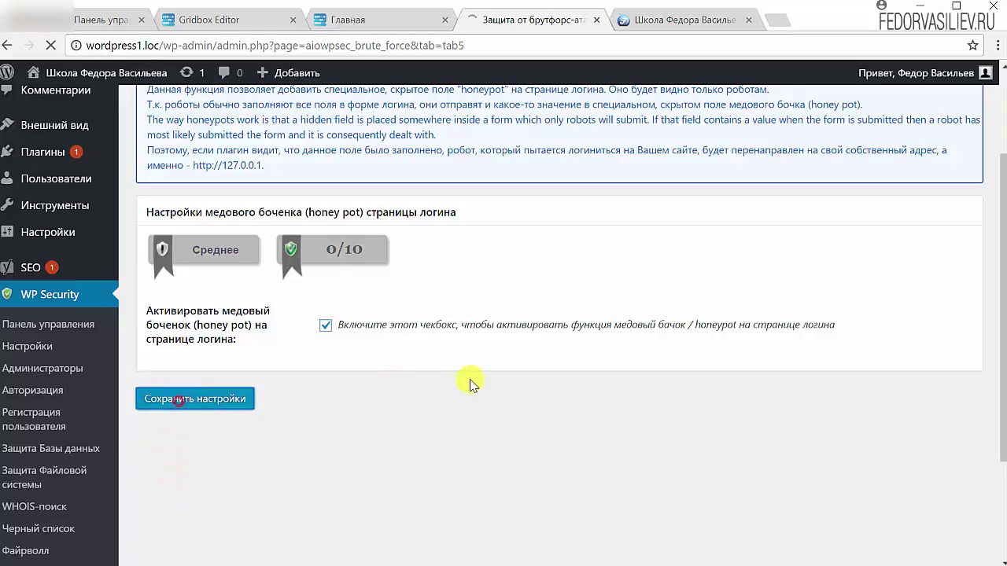
scroll(660, 294, "down", 2)
scroll(657, 291, "up", 2)
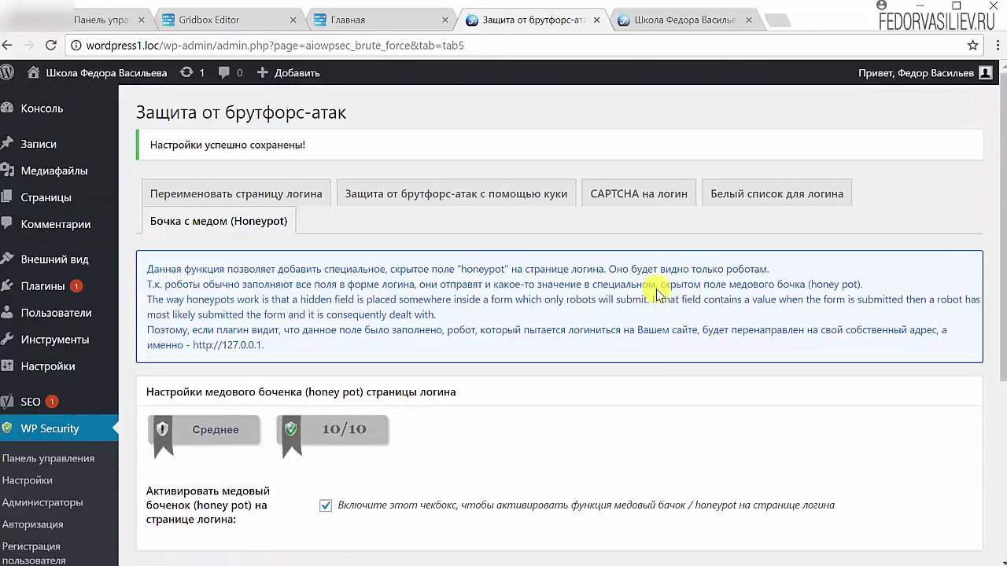
scroll(660, 287, "down", 4)
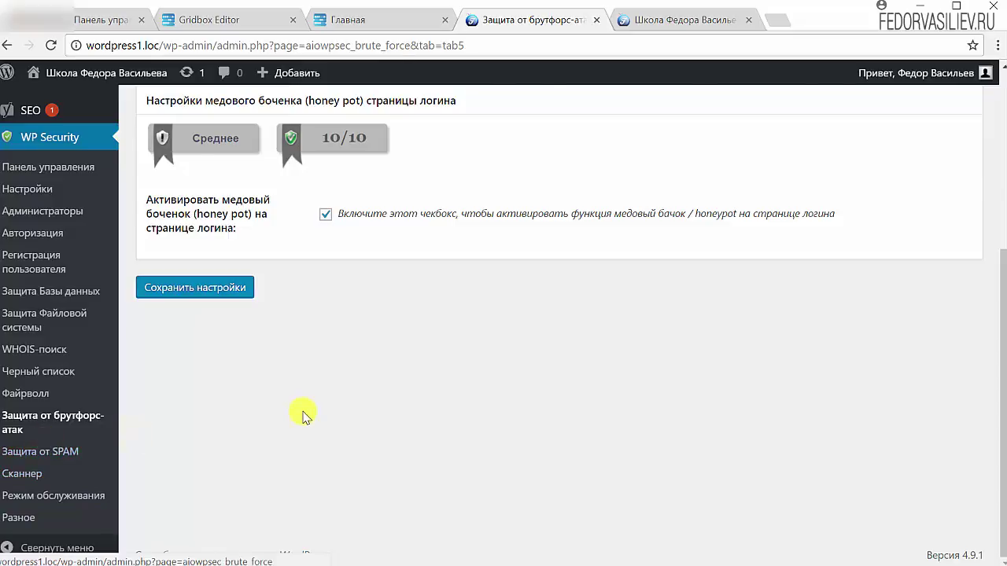
scroll(307, 417, "up", 4)
scroll(220, 394, "down", 2)
left_click(47, 301)
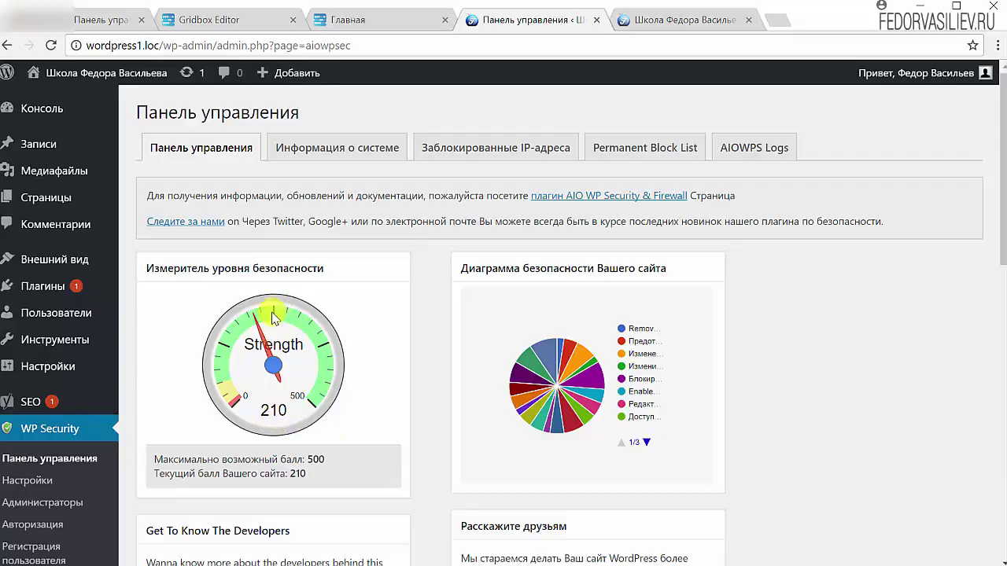
Step: Scroll through the WP Security dashboard to review the 210/500 strength gauge
scroll(283, 340, "down", 7)
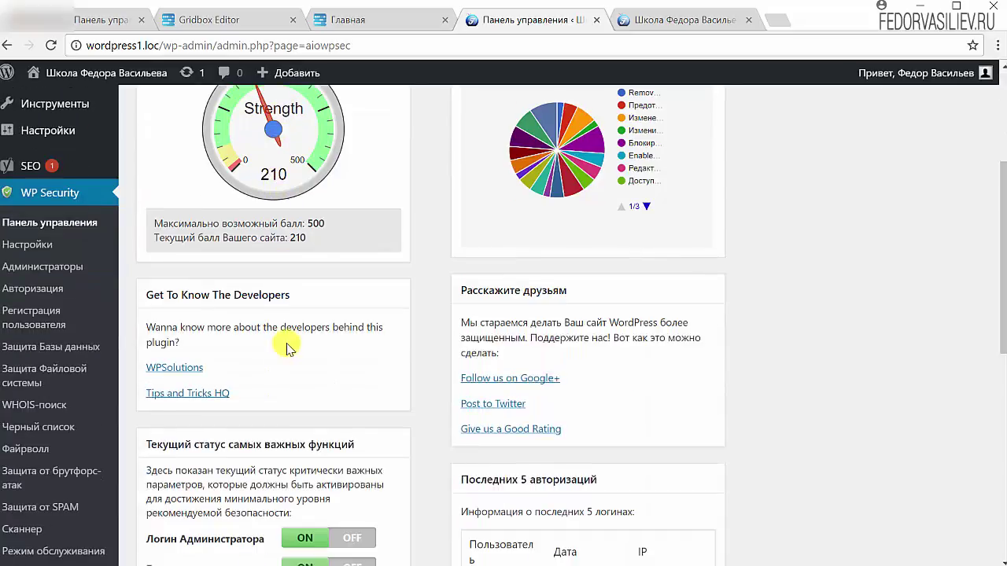
scroll(288, 343, "down", 3)
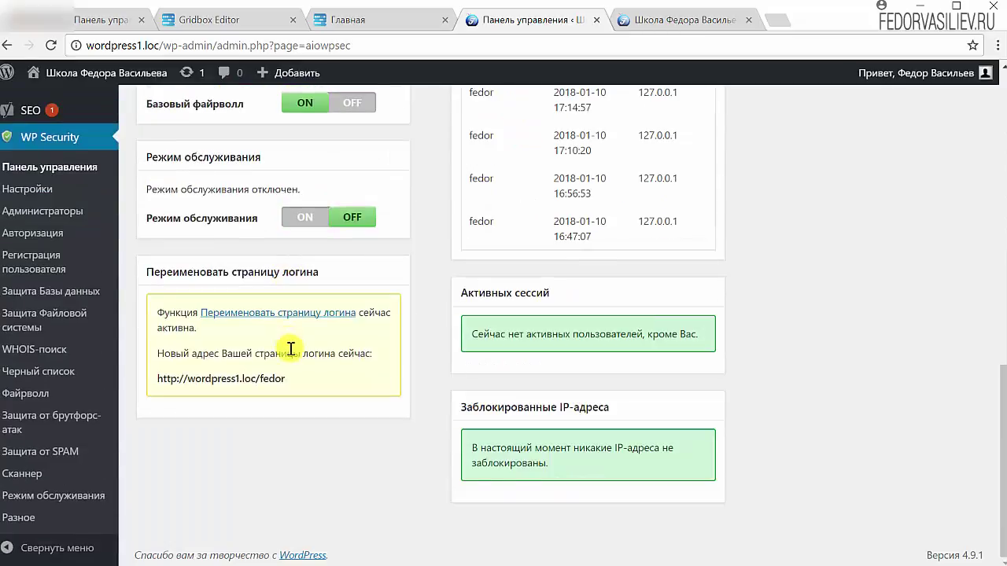
scroll(288, 341, "up", 9)
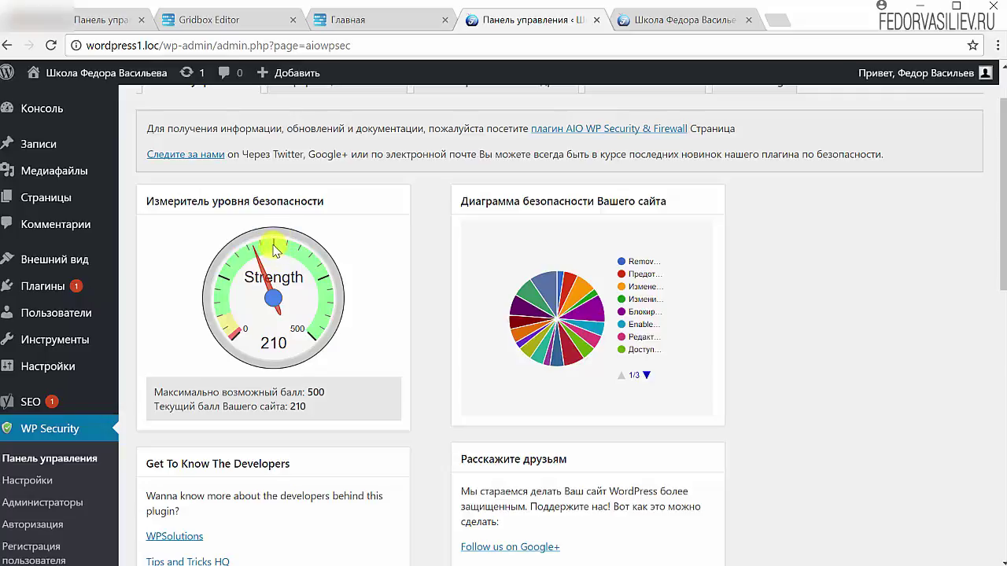
scroll(299, 314, "up", 1)
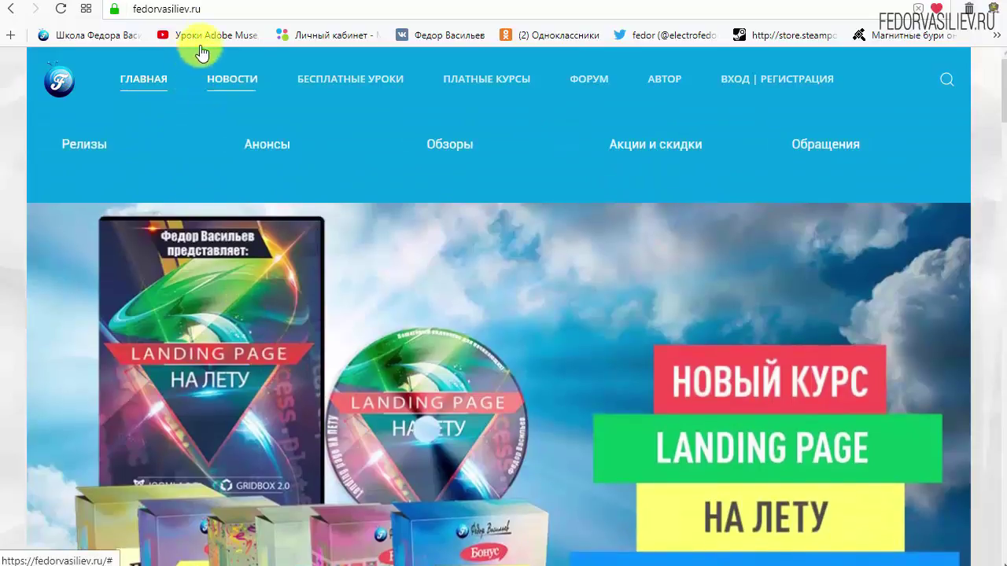
Step: Go to fedorvasiliev.ru's Вход | Регистрация page and scroll down to its login form
left_click(222, 9)
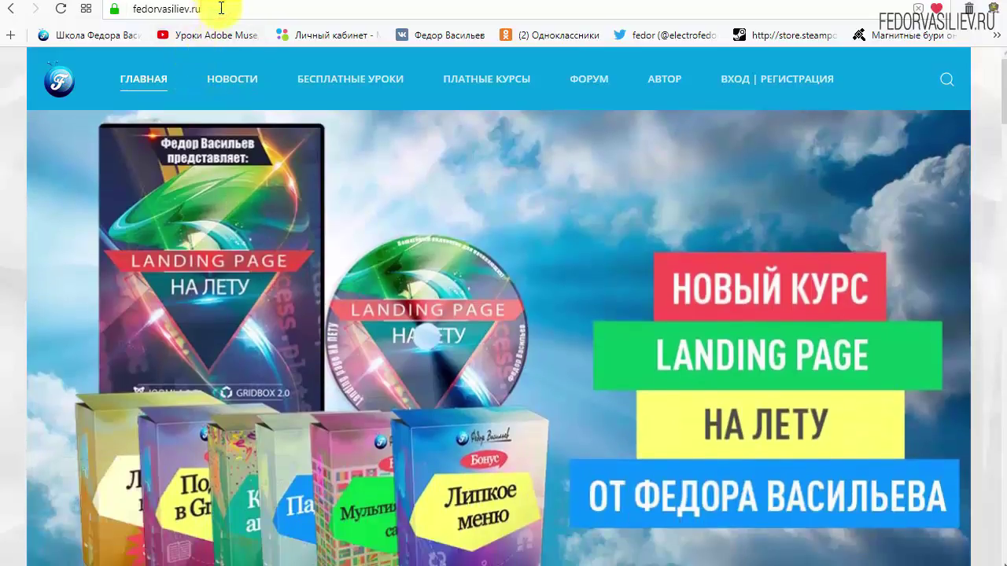
left_click(219, 8)
left_click(251, 9)
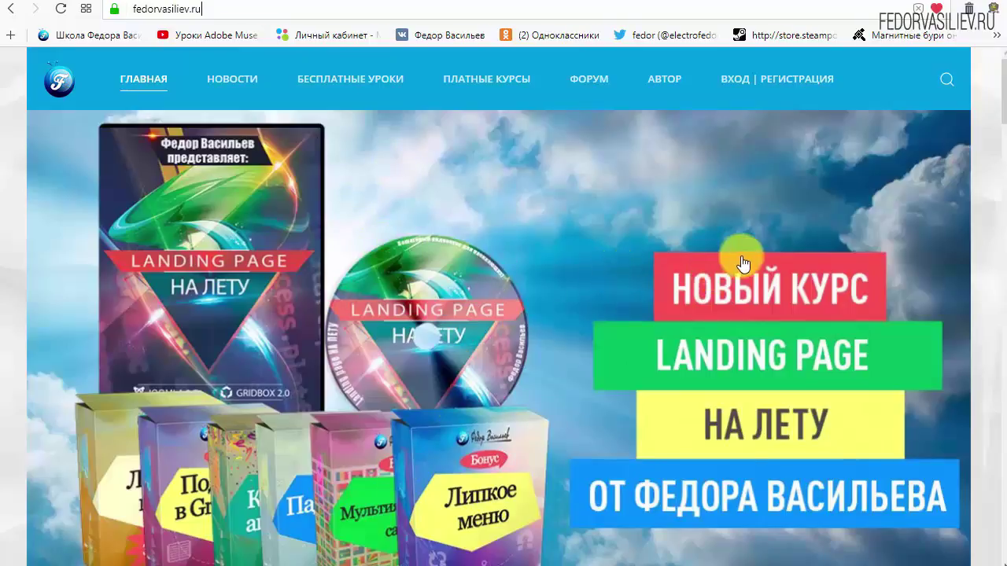
left_click(737, 78)
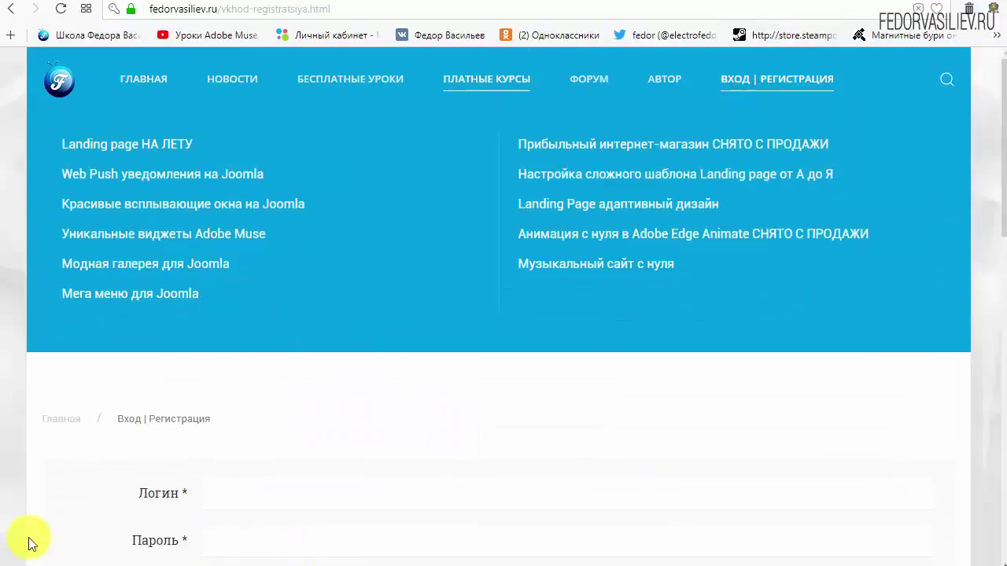
scroll(40, 499, "down", 4)
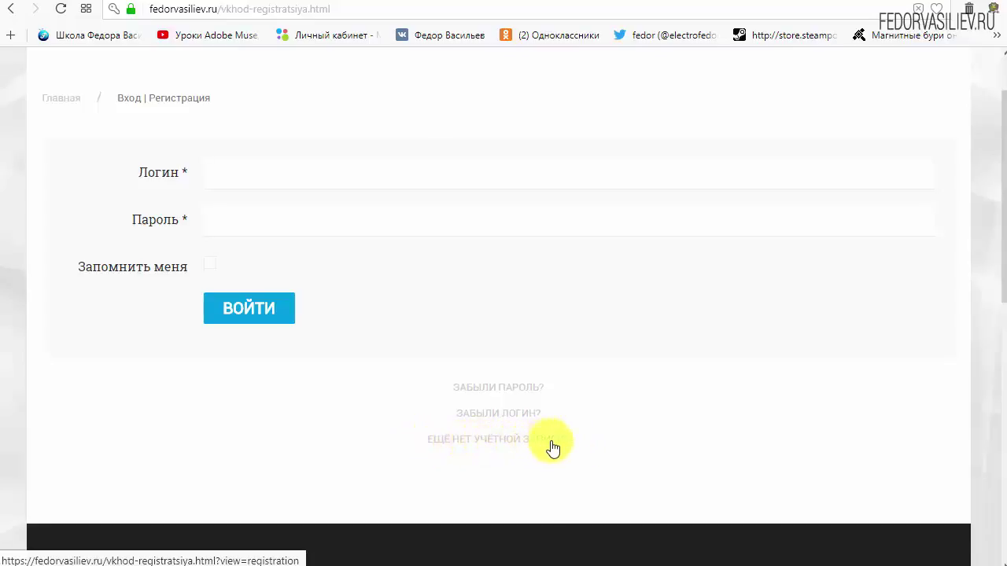
Step: In the new-account form, fill in the name, the login and the password twice
left_click(471, 438)
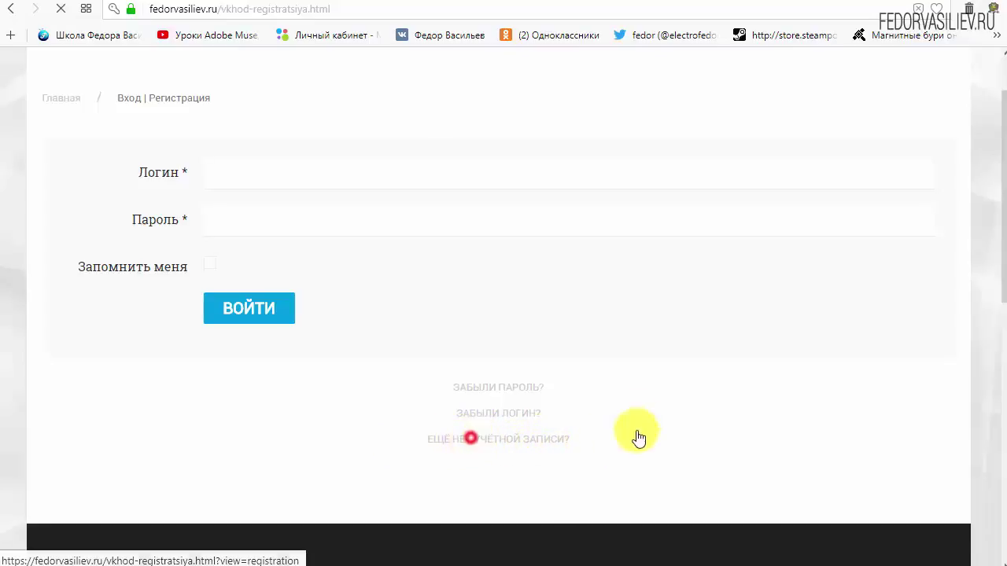
scroll(501, 213, "down", 2)
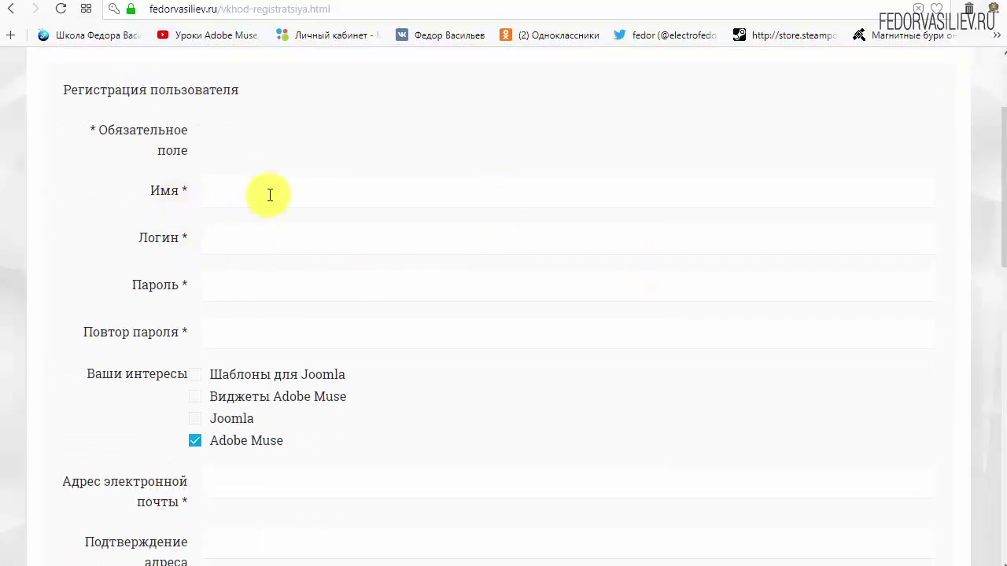
left_click(270, 194)
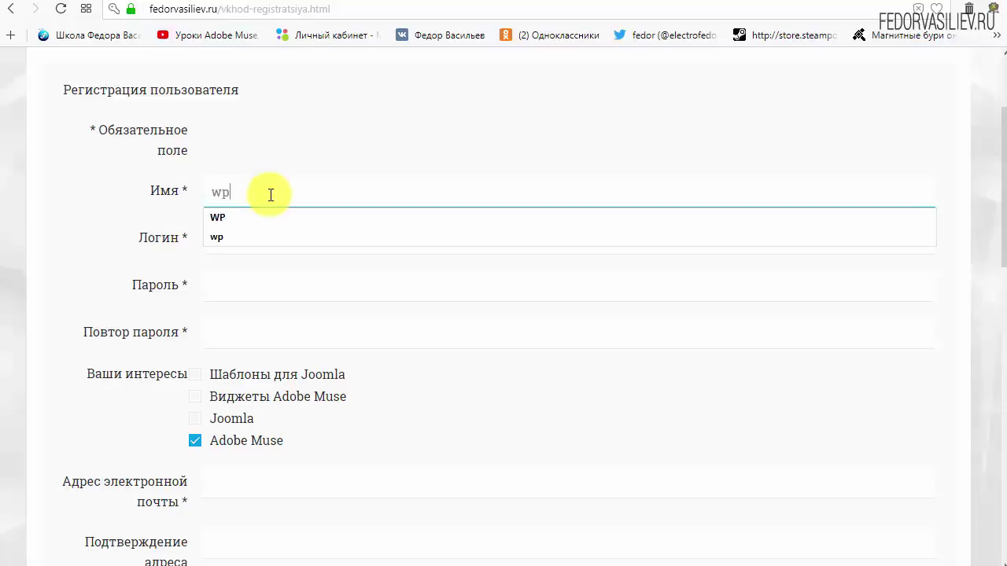
left_click(290, 241)
left_click(375, 127)
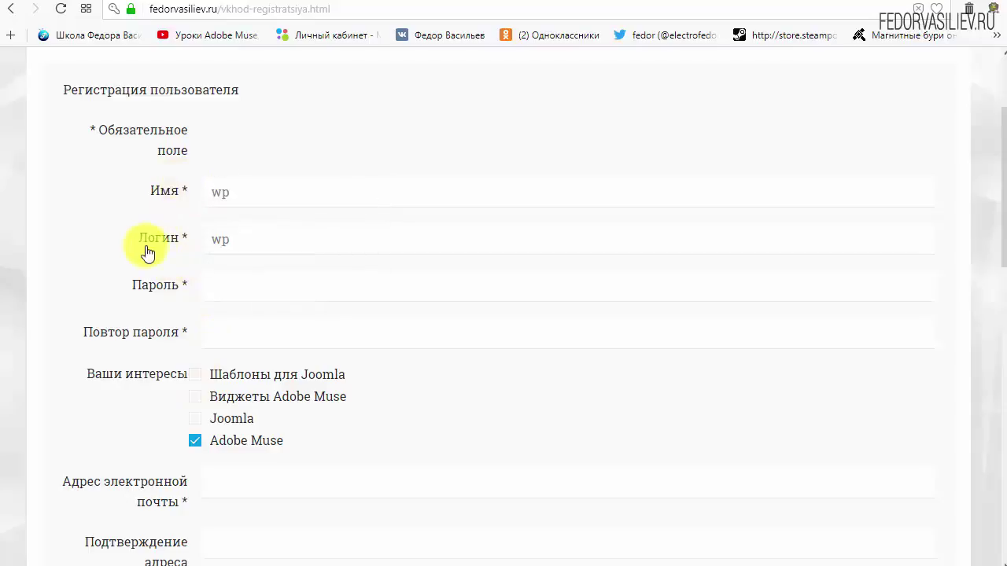
left_click(238, 299)
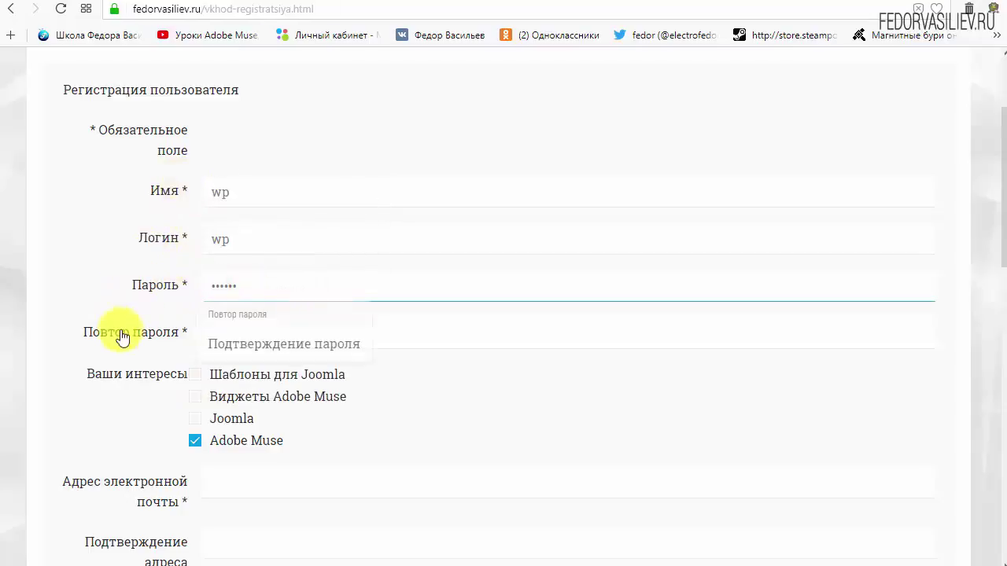
left_click(256, 337)
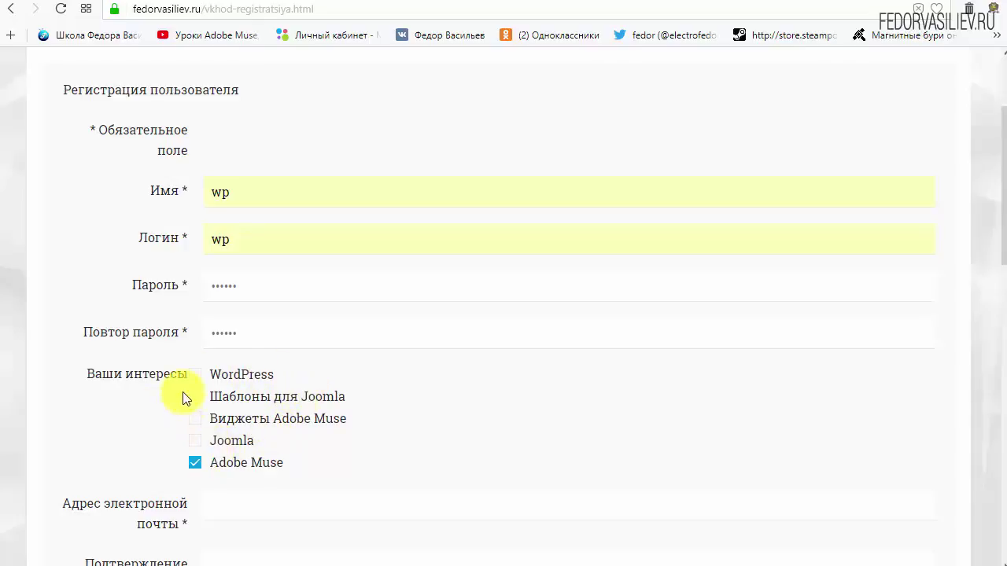
Step: Tick WordPress as an interest and untick Adobe Muse
left_click_drag(280, 368, 233, 381)
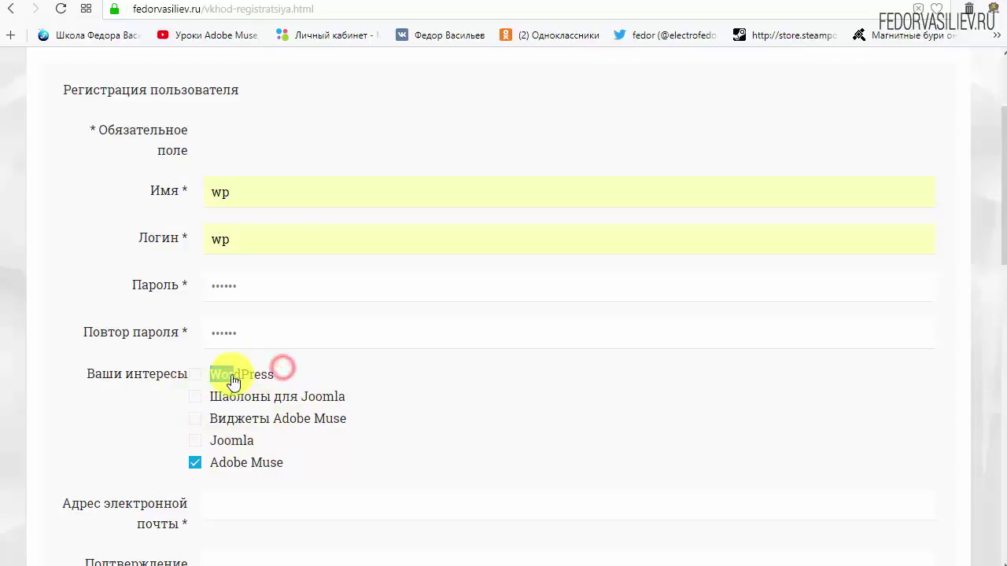
left_click(195, 376)
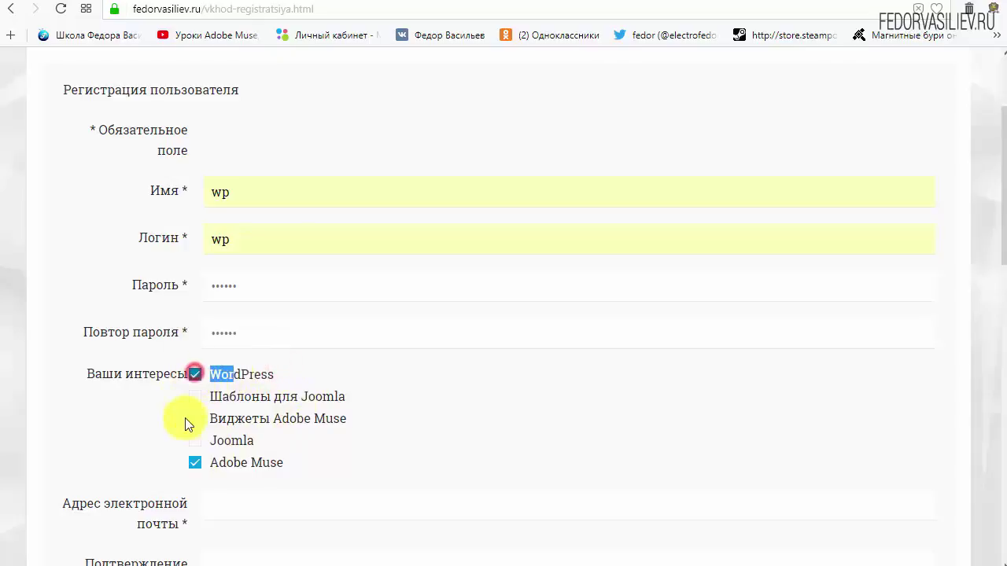
left_click(307, 375)
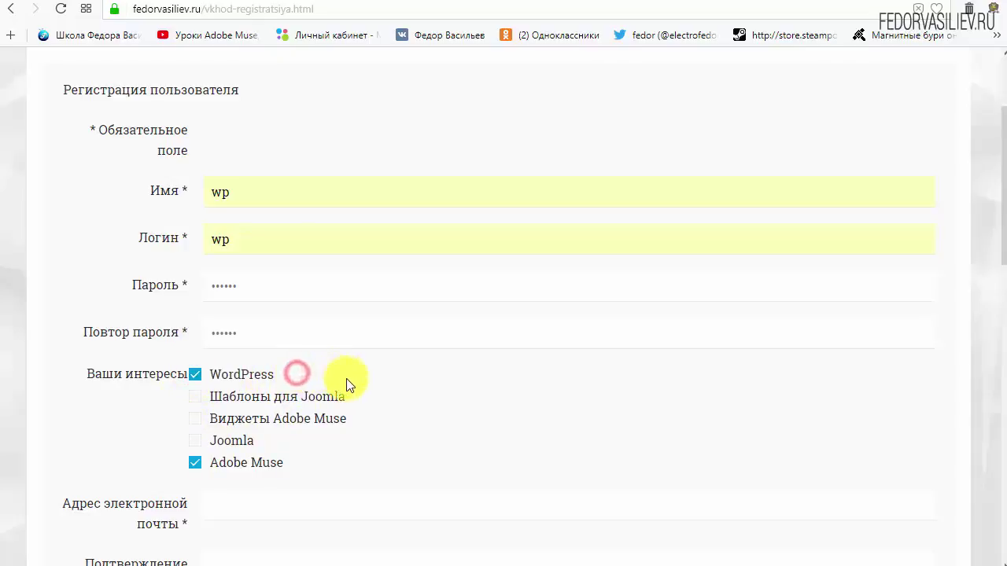
left_click(195, 464)
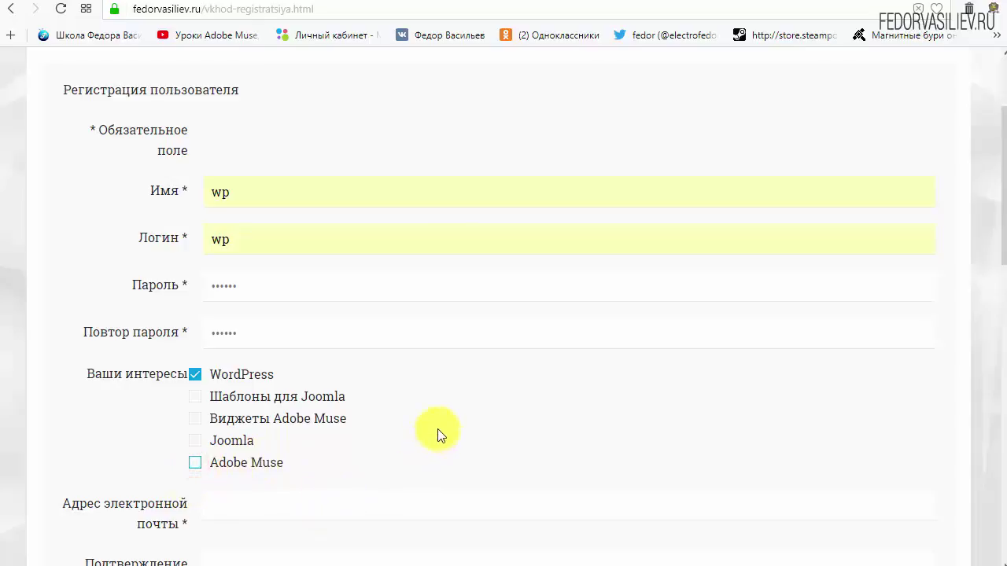
scroll(456, 409, "down", 4)
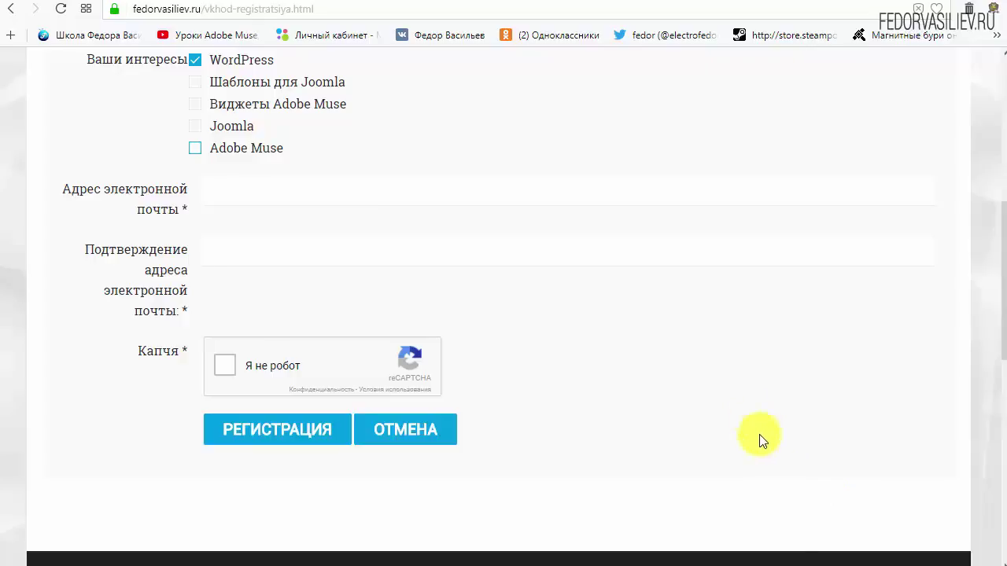
Step: Paste the e-mail address into both e-mail fields and submit the registration
right_click(260, 193)
left_click(317, 284)
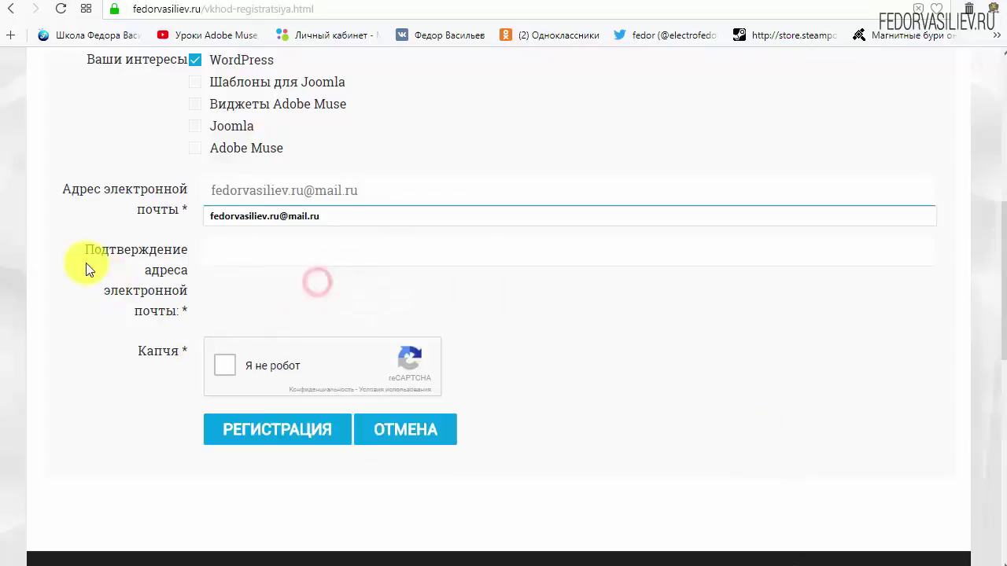
left_click(341, 247)
right_click(341, 246)
left_click(381, 336)
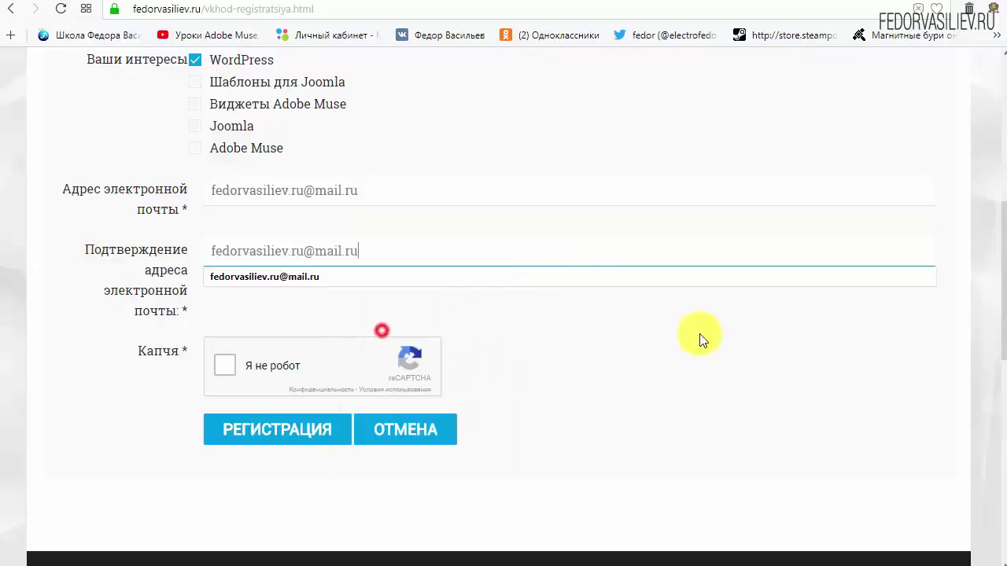
left_click(700, 336)
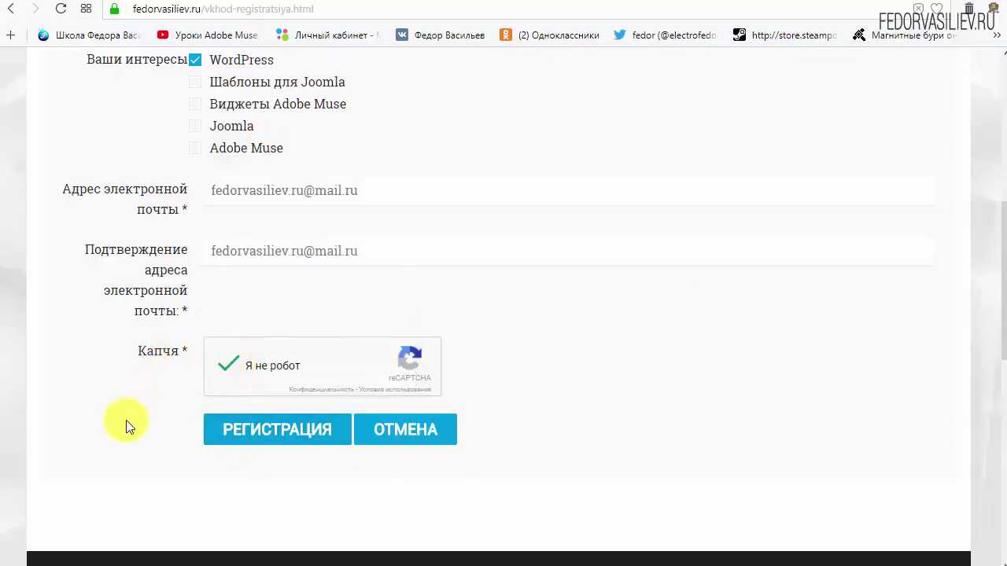
left_click(260, 425)
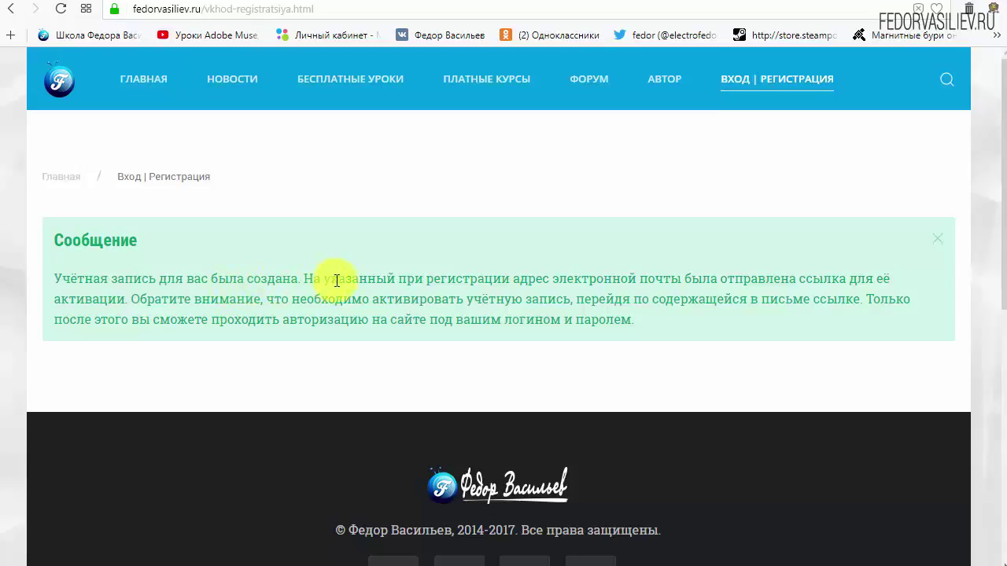
Step: Read the activation e-mail notice, then switch to the Mail.ru inbox
left_click_drag(563, 282, 670, 280)
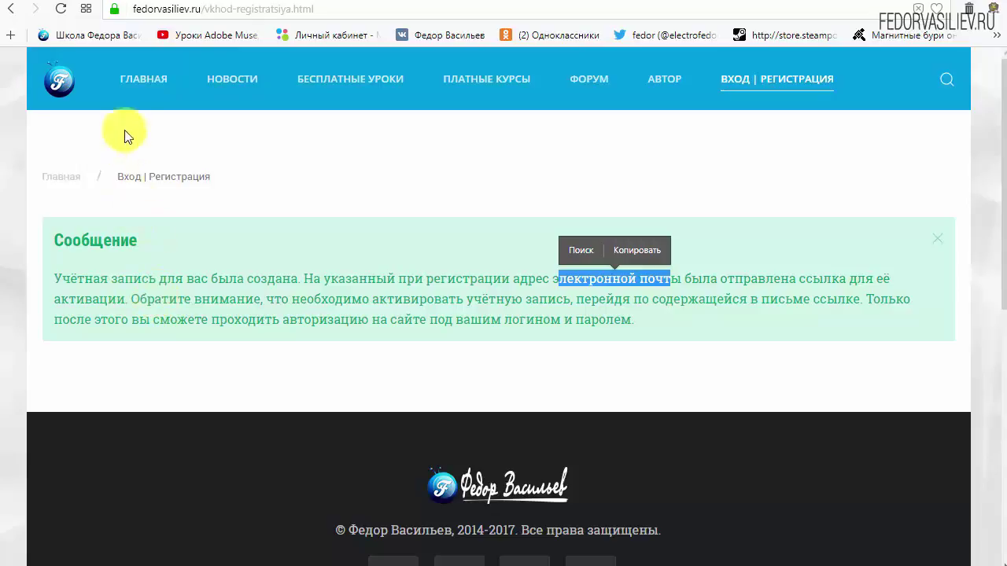
left_click(83, 1)
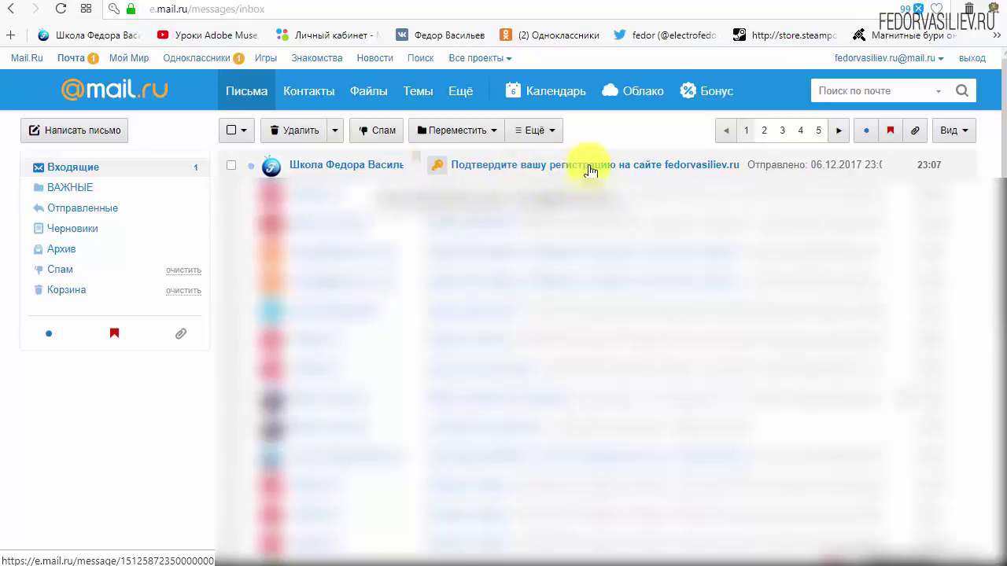
Step: Open the 'Подтвердите вашу регистрацию' e-mail, review the login details, and follow the activation link
left_click(326, 166)
scroll(703, 456, "down", 3)
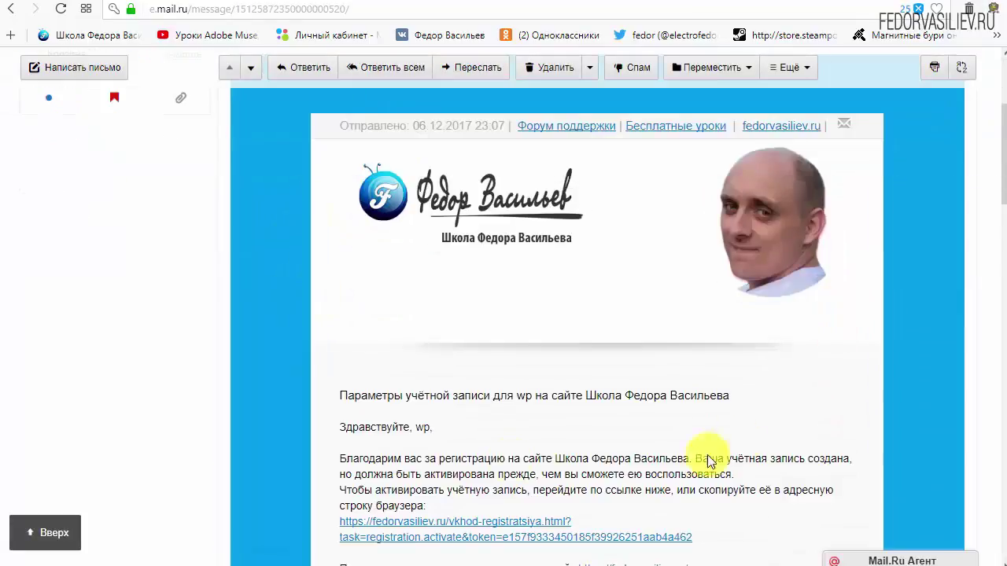
scroll(531, 267, "down", 2)
scroll(531, 267, "down", 1)
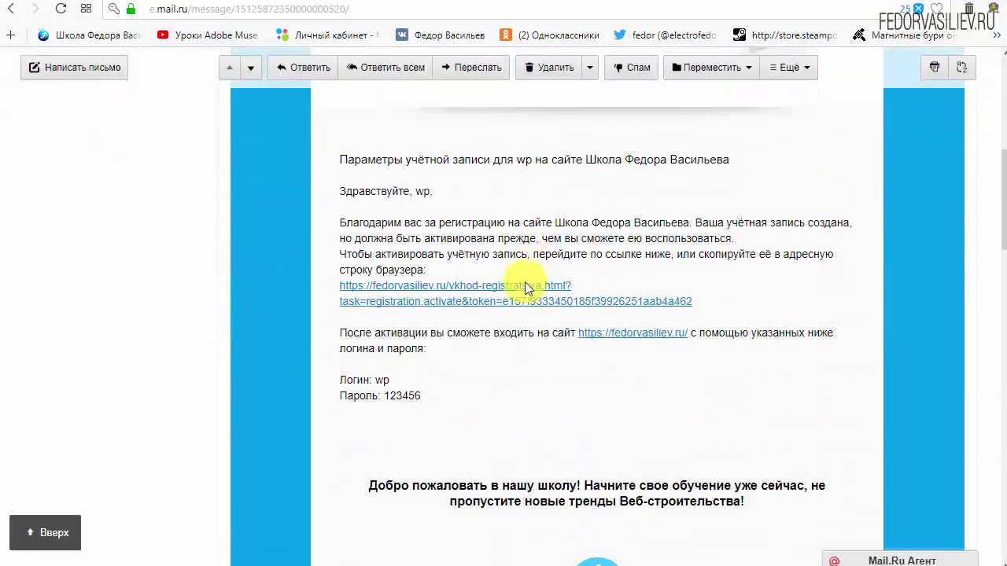
left_click_drag(425, 397, 343, 384)
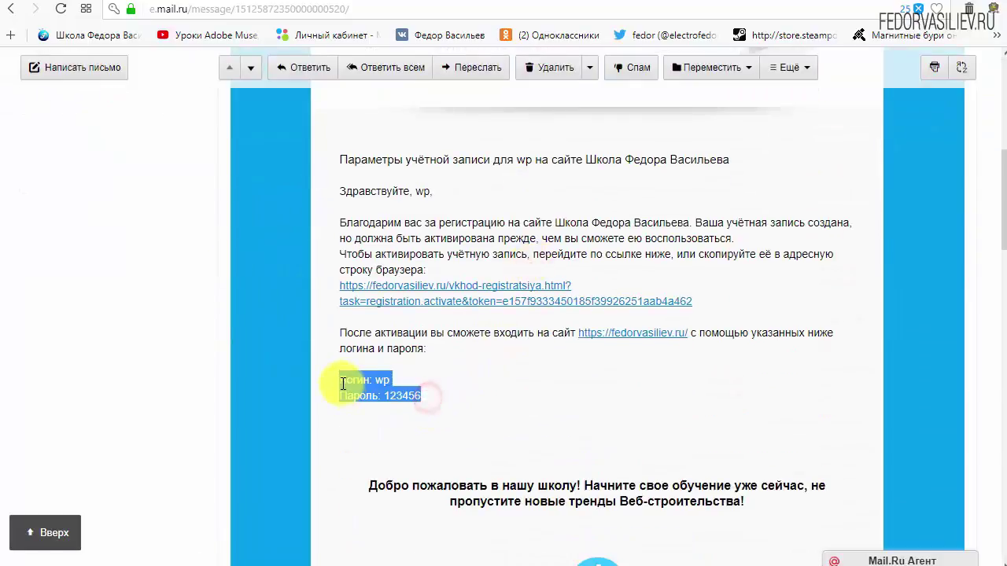
left_click(515, 384)
scroll(501, 377, "down", 7)
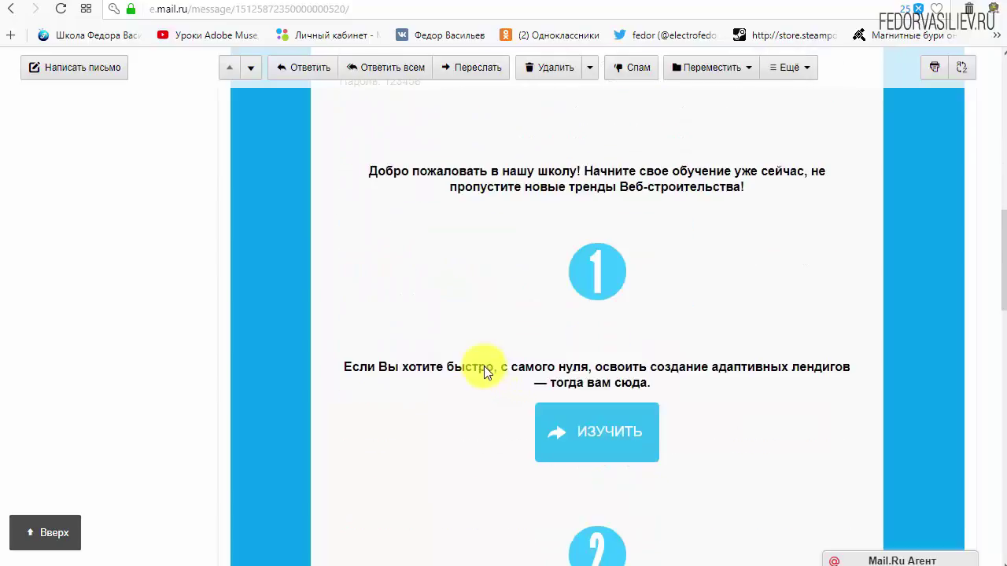
scroll(603, 276, "down", 3)
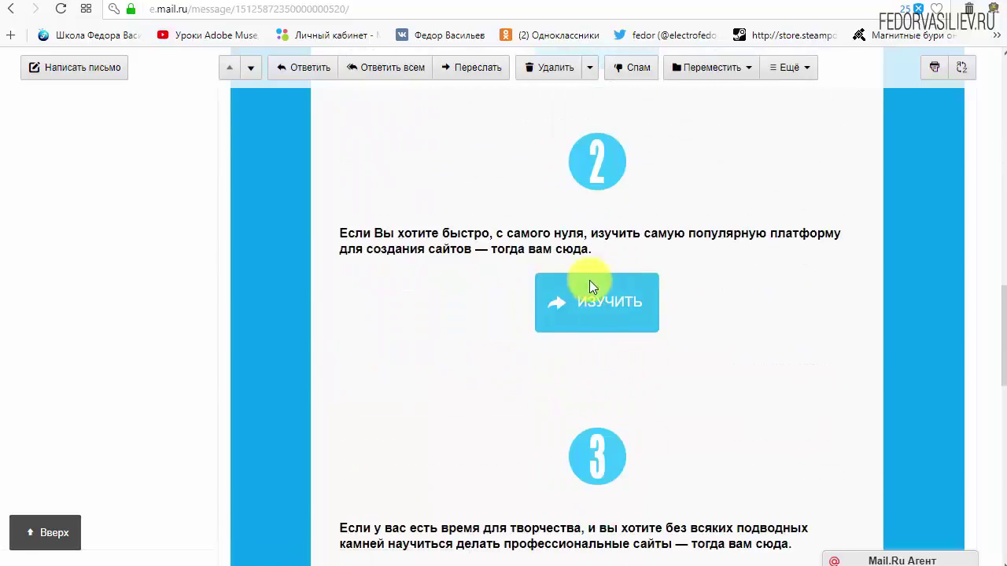
scroll(456, 389, "up", 6)
scroll(437, 394, "up", 4)
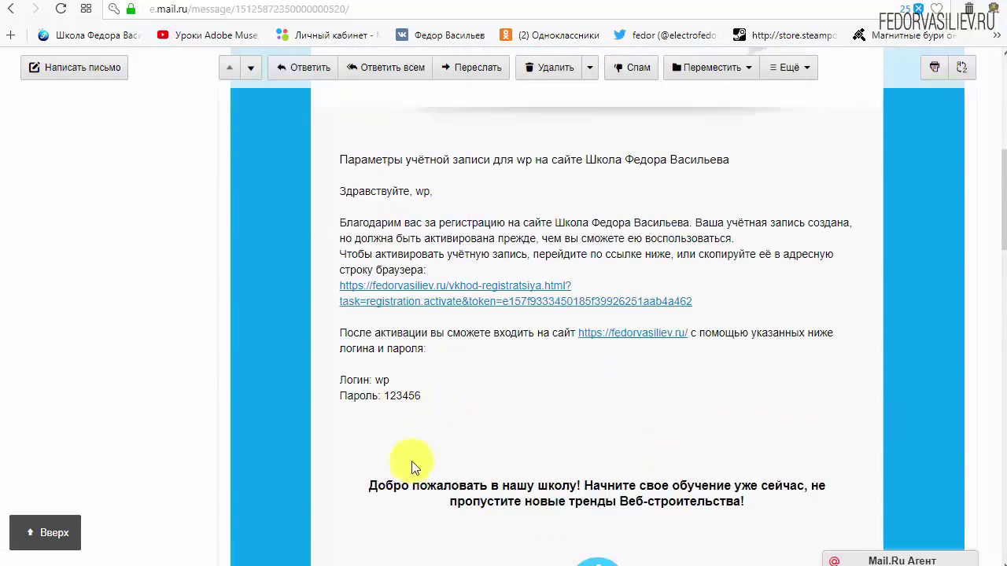
left_click_drag(732, 384, 439, 364)
left_click(646, 365)
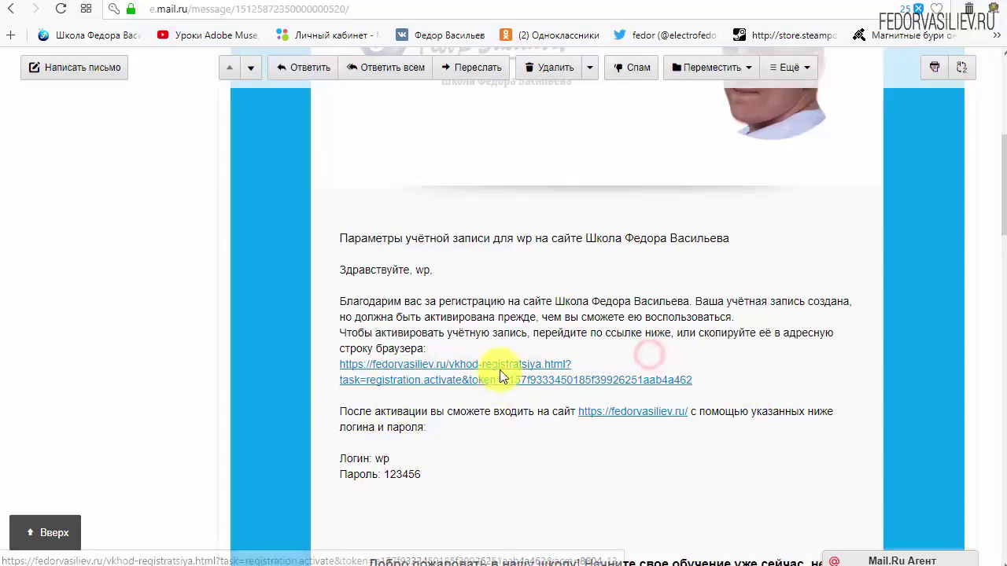
left_click(500, 364)
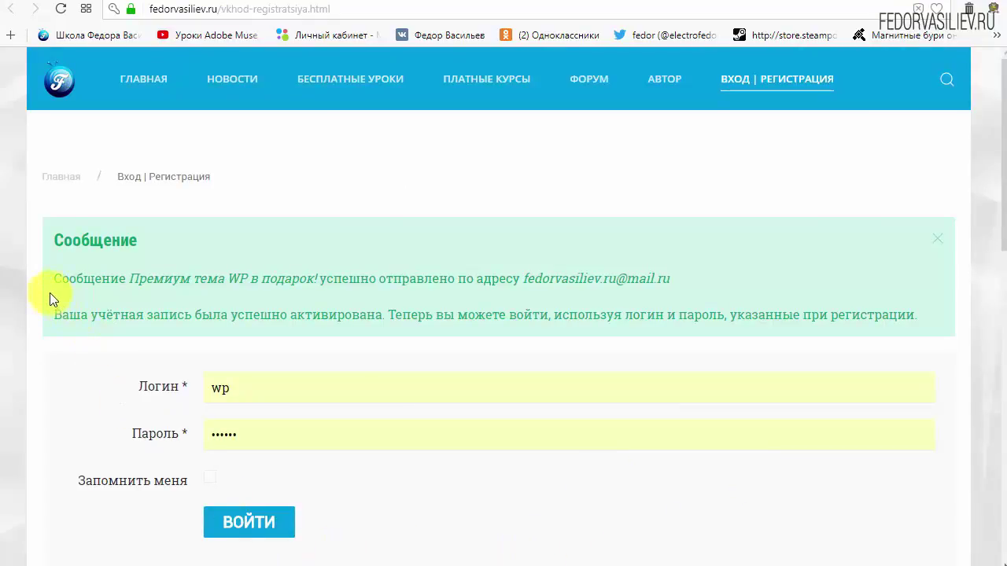
Step: Review the account activation message, then return to the Mail.ru inbox showing the new message
left_click_drag(53, 240, 186, 238)
left_click(186, 238)
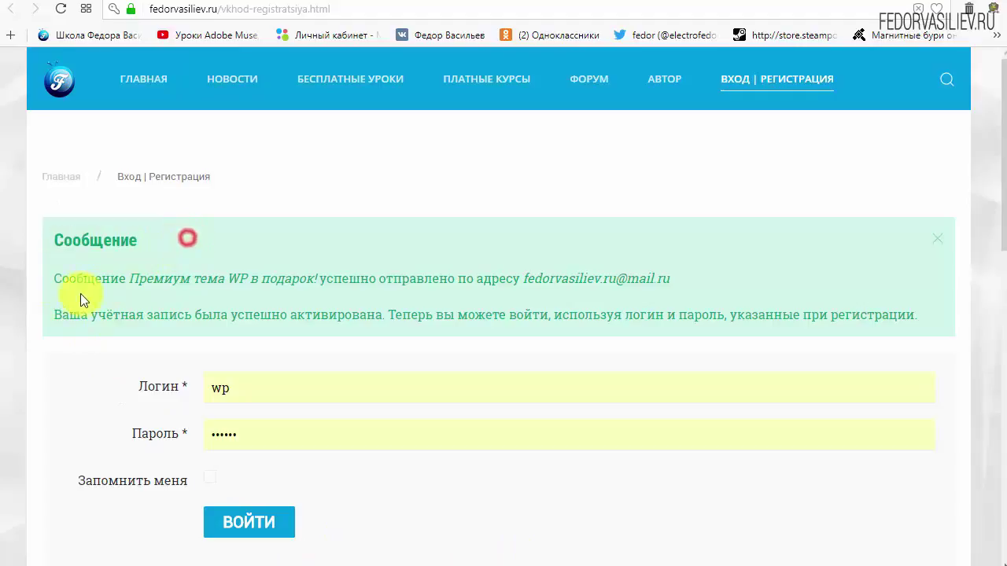
left_click_drag(57, 278, 117, 283)
left_click(91, 281)
left_click(102, 3)
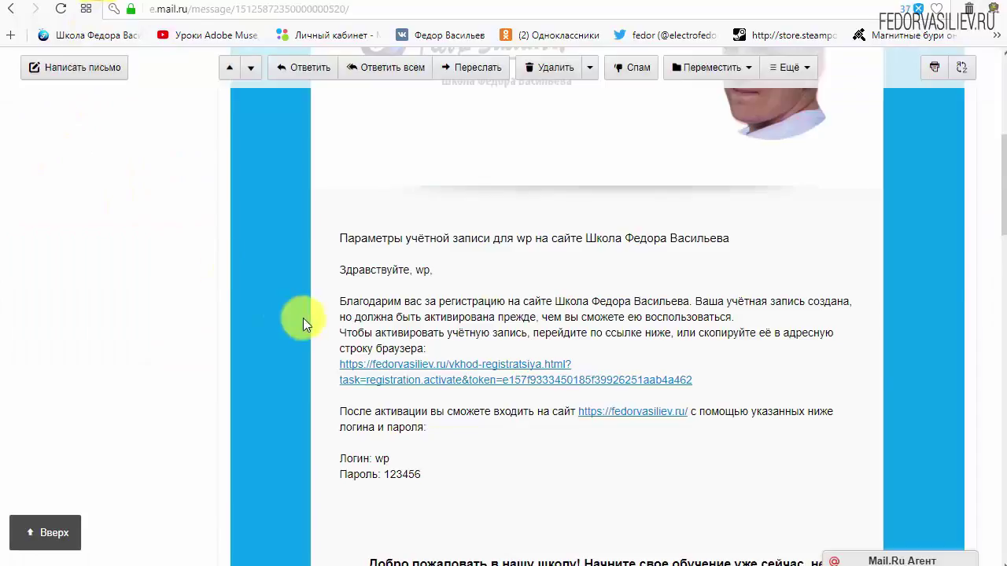
scroll(303, 325, "up", 5)
left_click(78, 169)
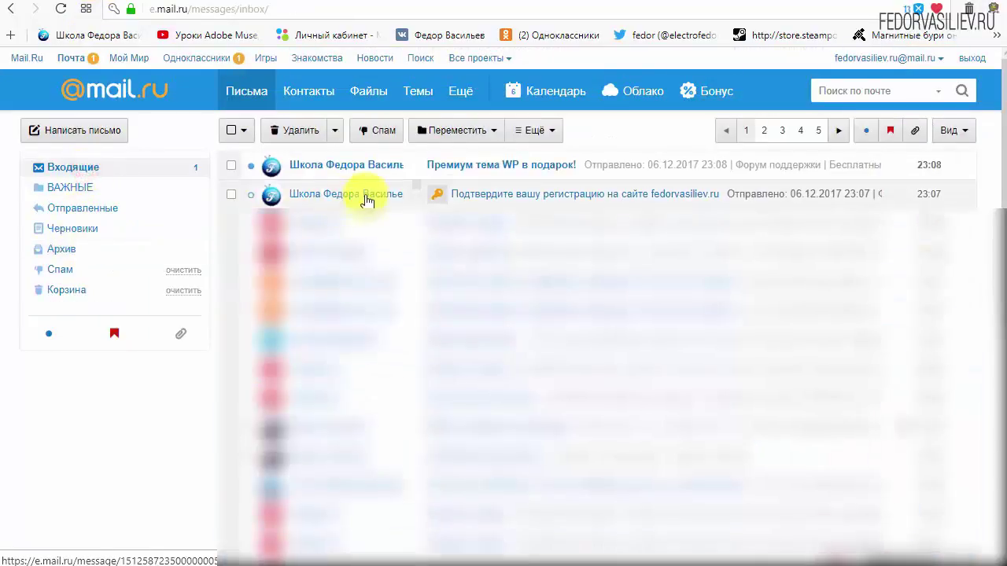